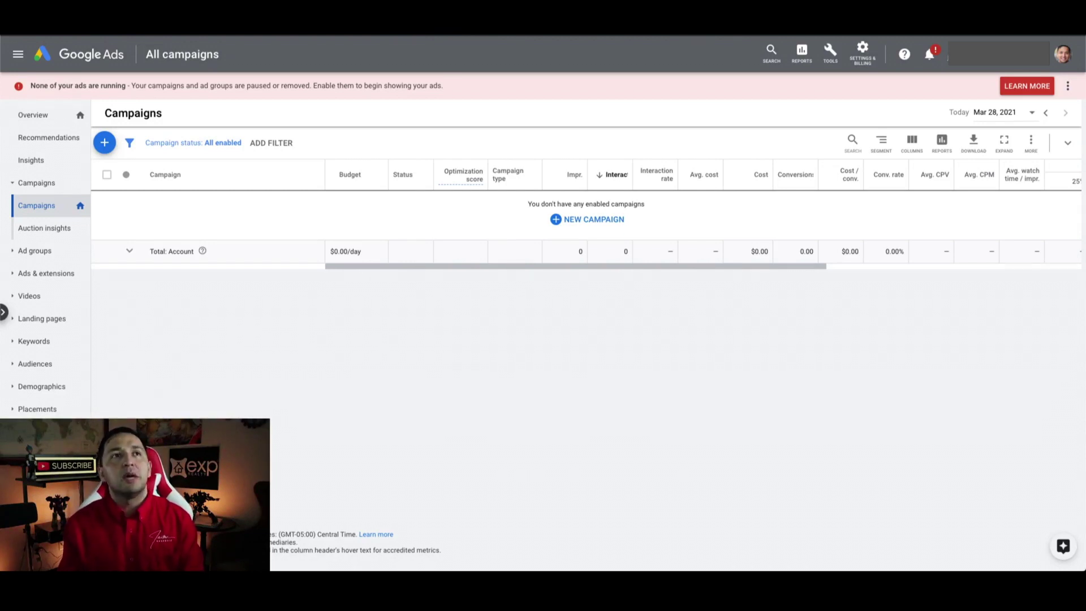
Start creating a new campaign from the campaigns overview
left_click(104, 143)
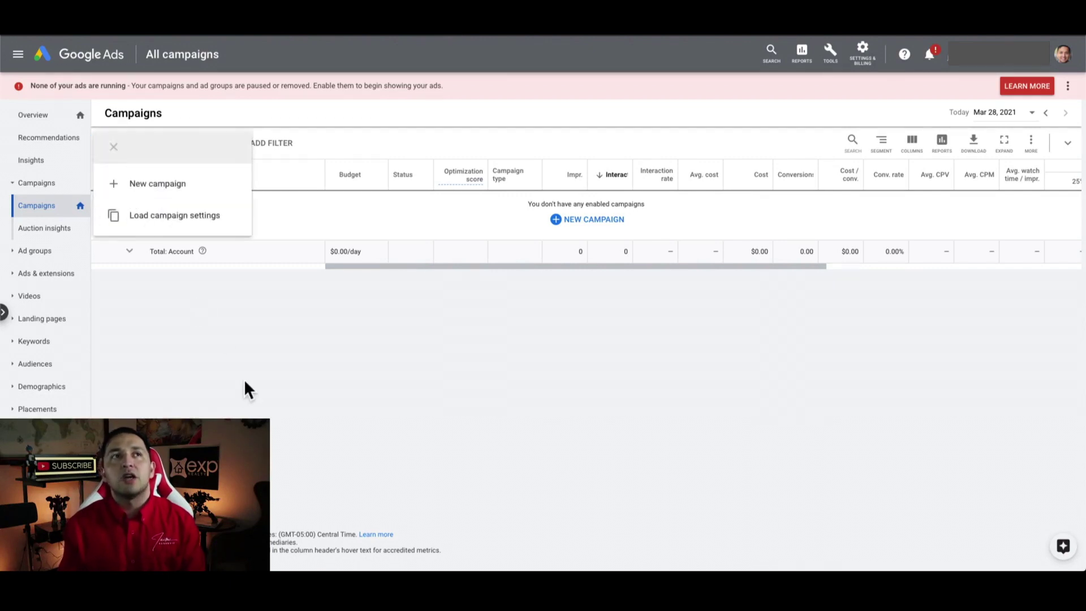
left_click(146, 184)
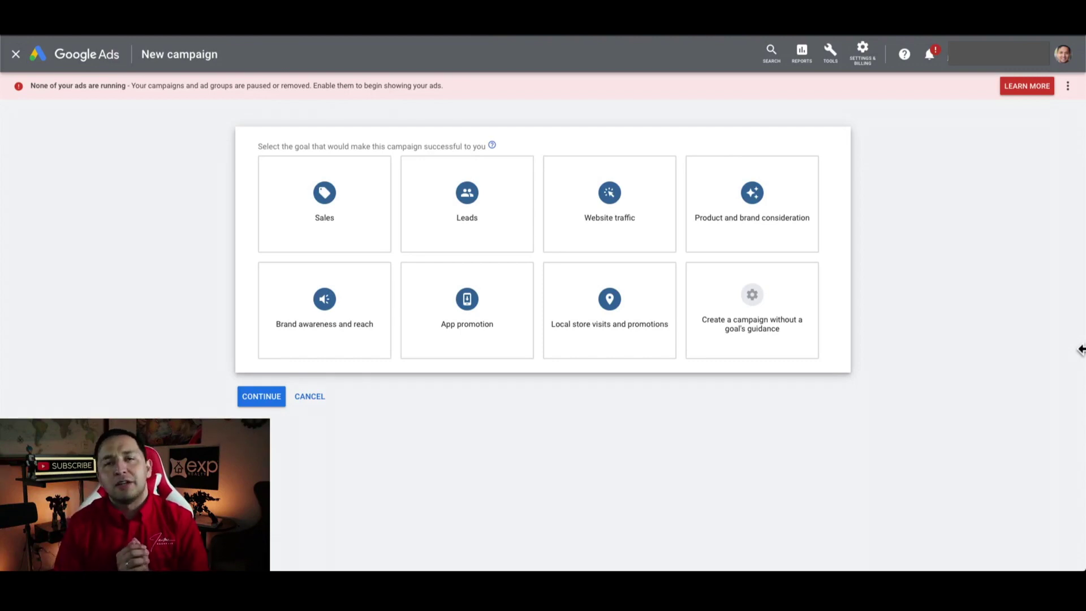
Select the Sales goal and examine the campaign types it offers
left_click(358, 223)
scroll(48, 416, "up", 2)
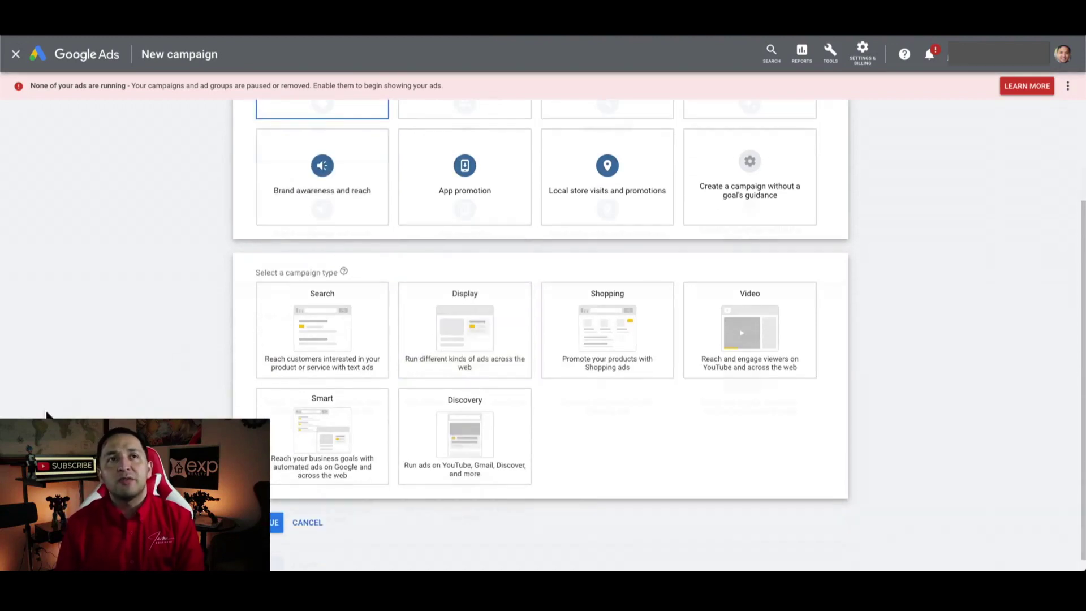
scroll(47, 417, "down", 2)
scroll(48, 416, "up", 1)
scroll(47, 417, "up", 2)
scroll(407, 196, "down", 1)
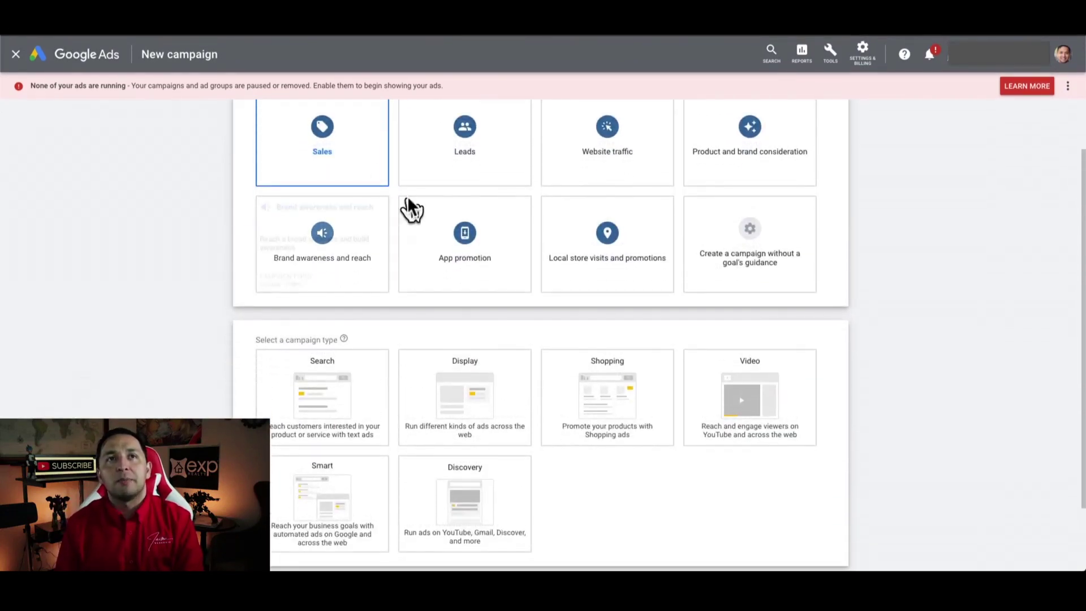
scroll(470, 144, "down", 2)
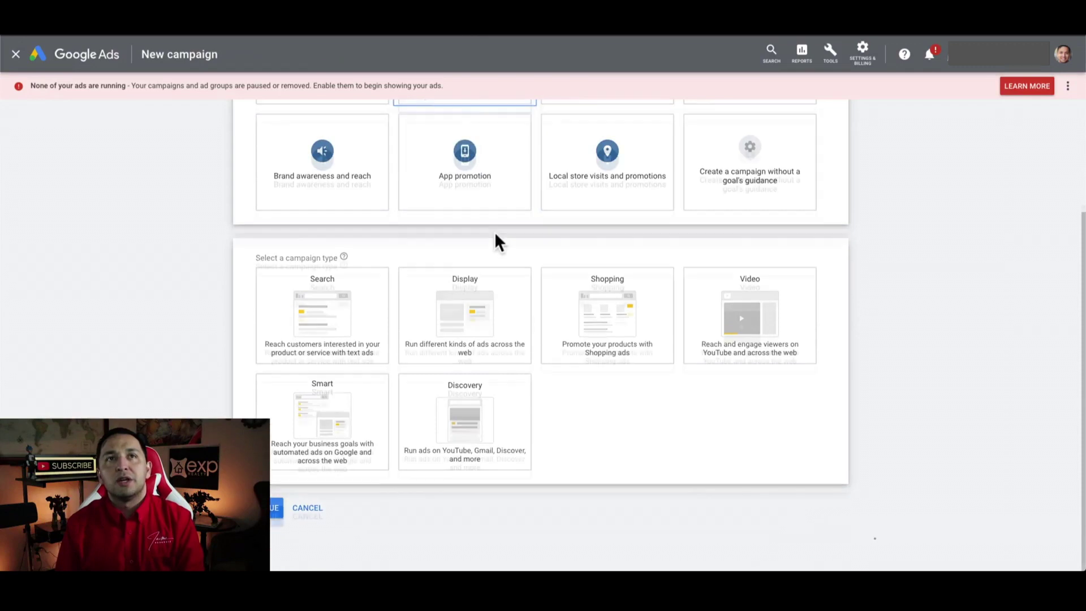
Examine the campaign types offered for the Leads goal and for the Website traffic goal
scroll(486, 226, "up", 3)
scroll(492, 283, "down", 3)
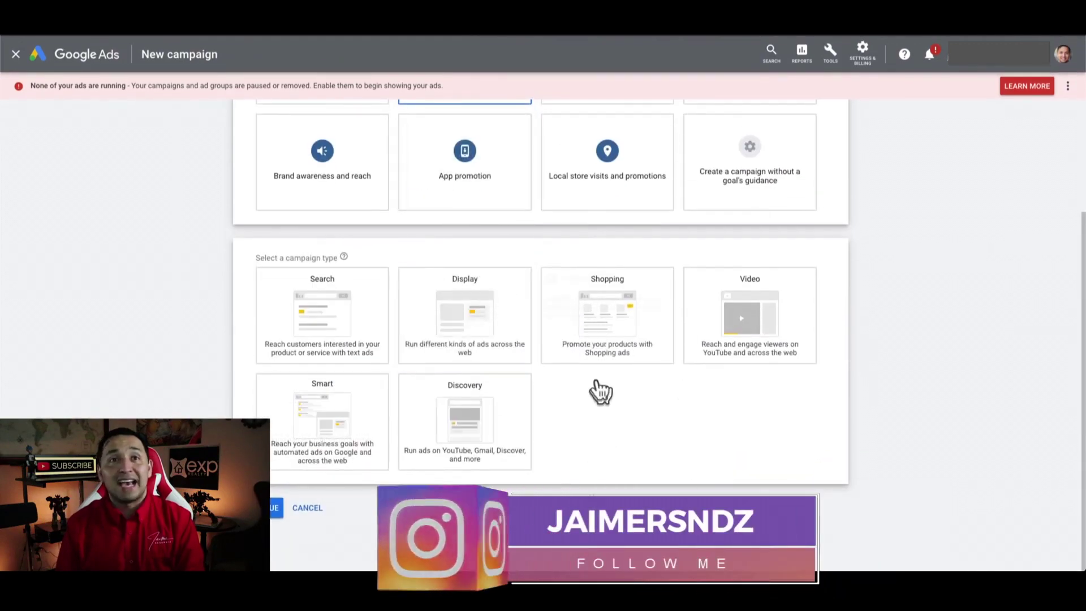
scroll(599, 388, "up", 2)
left_click(619, 226)
scroll(618, 230, "down", 2)
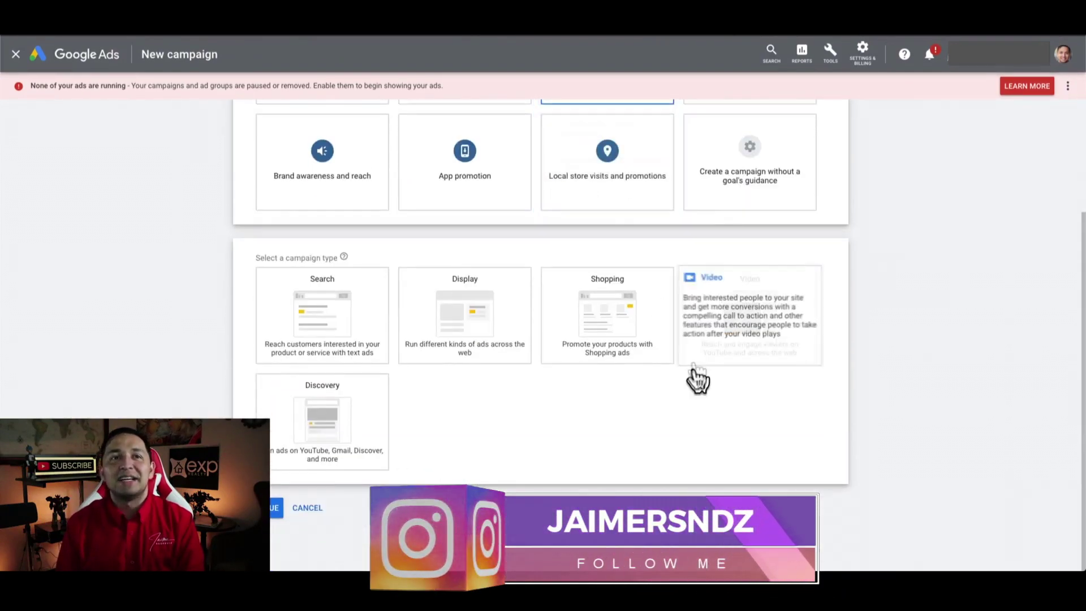
scroll(589, 397, "up", 2)
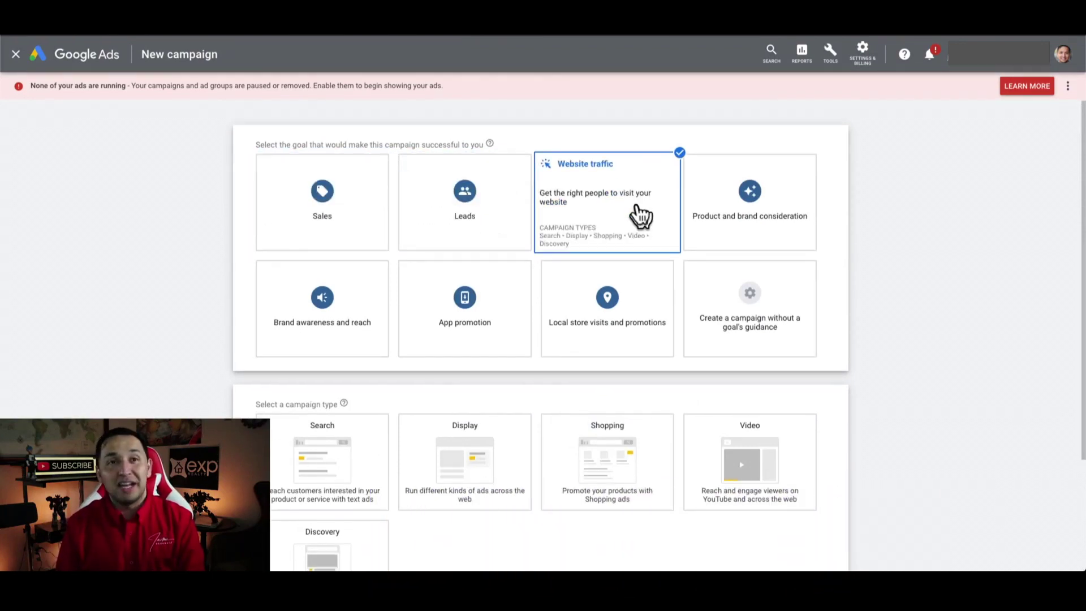
Switch back and forth between the Website traffic and Leads goals to compare how their campaign type lists differ
scroll(639, 215, "down", 2)
scroll(432, 354, "up", 2)
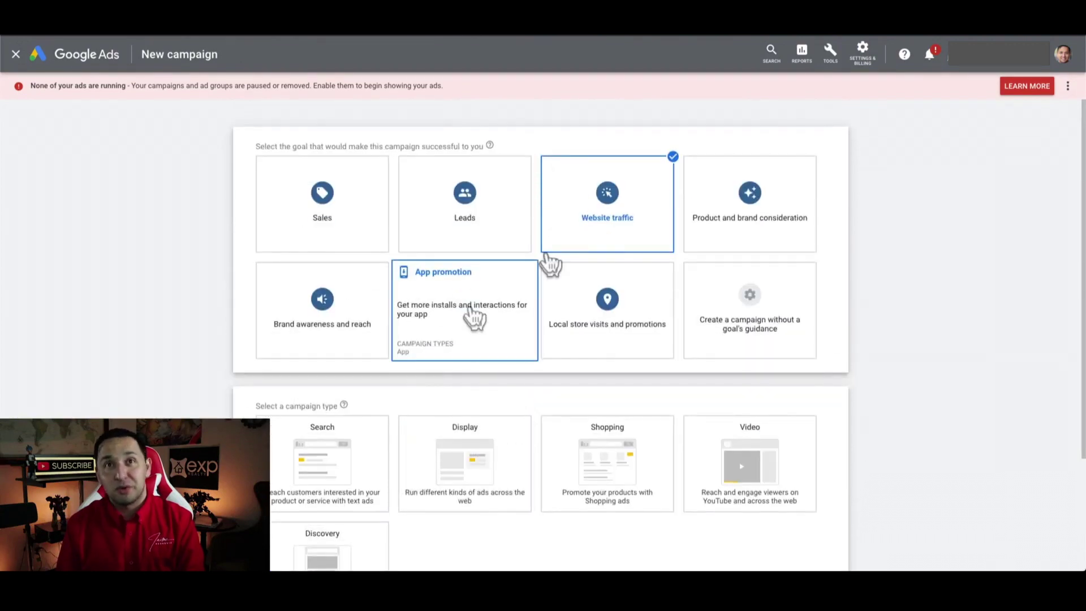
scroll(619, 201, "down", 1)
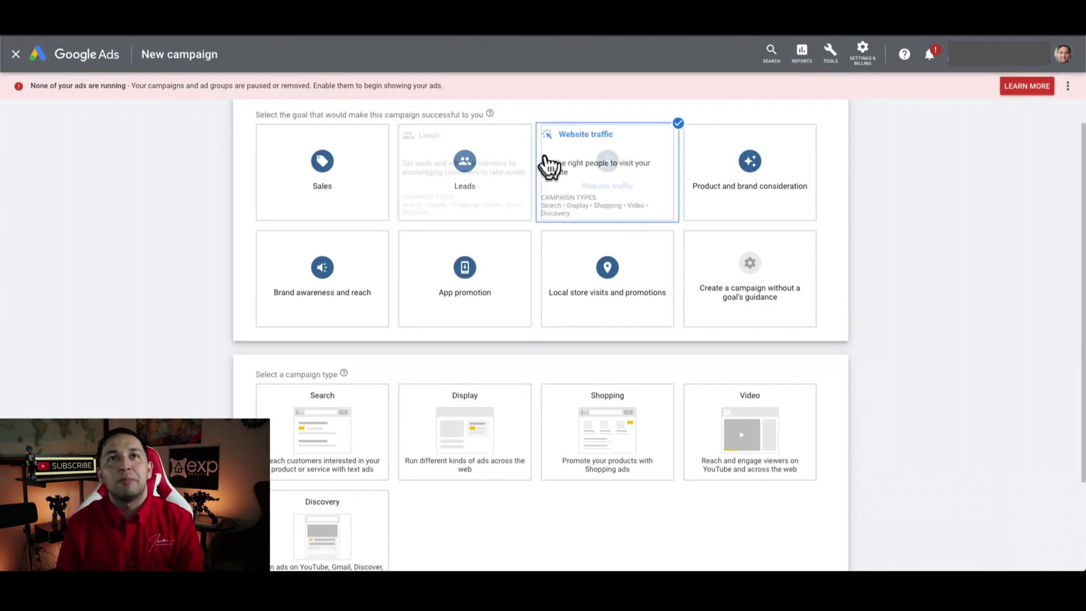
scroll(476, 169, "down", 2)
scroll(503, 141, "up", 3)
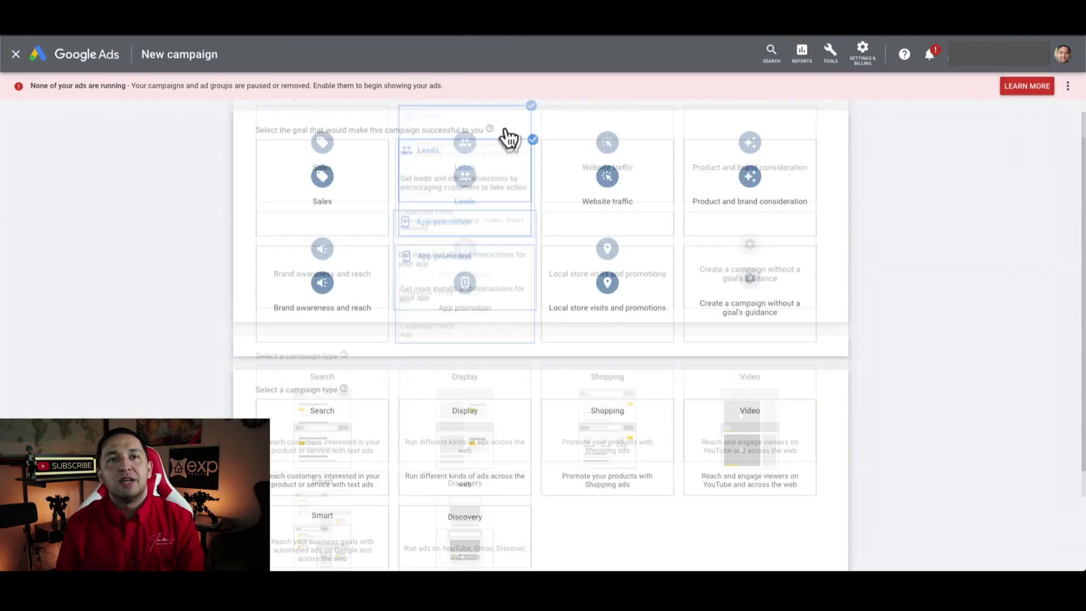
scroll(594, 186, "down", 3)
scroll(504, 170, "up", 3)
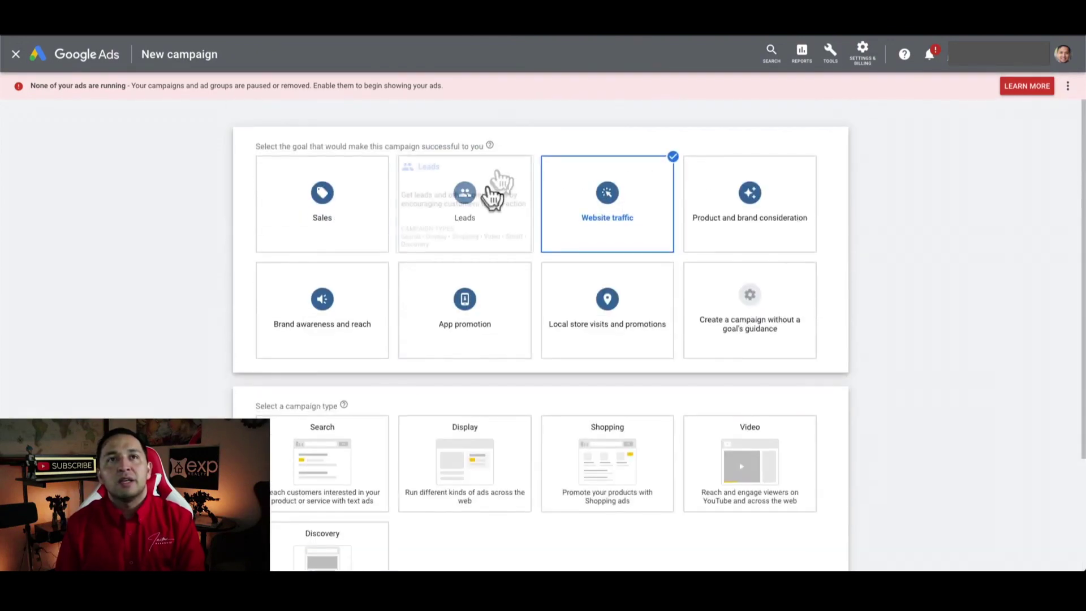
left_click(494, 194)
scroll(481, 238, "down", 3)
scroll(326, 422, "up", 3)
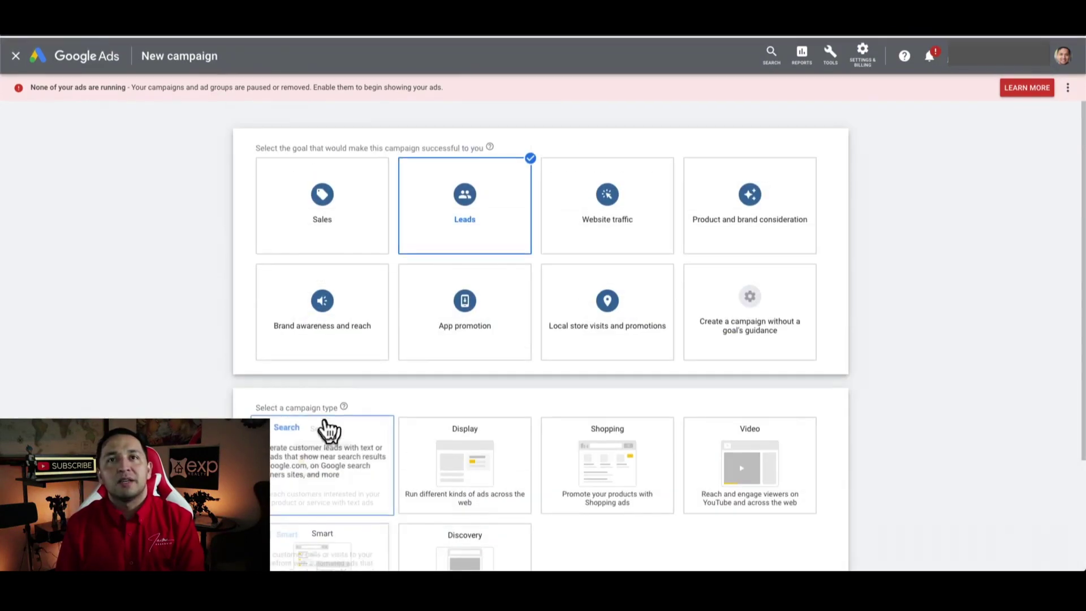
left_click(588, 212)
scroll(588, 212, "down", 3)
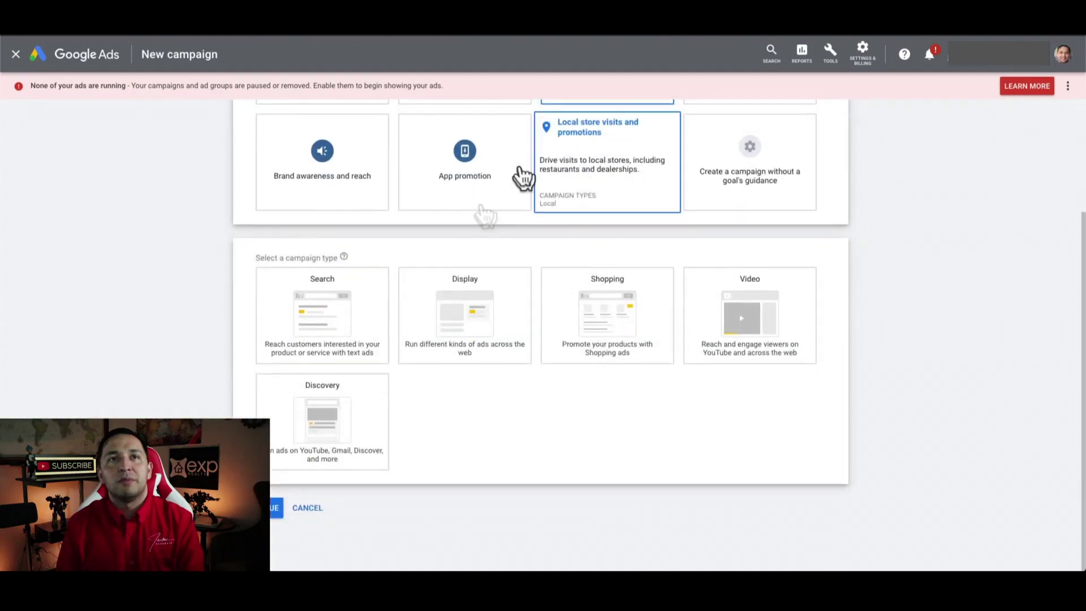
scroll(546, 324, "up", 1)
scroll(510, 271, "up", 2)
left_click(489, 243)
scroll(474, 224, "down", 3)
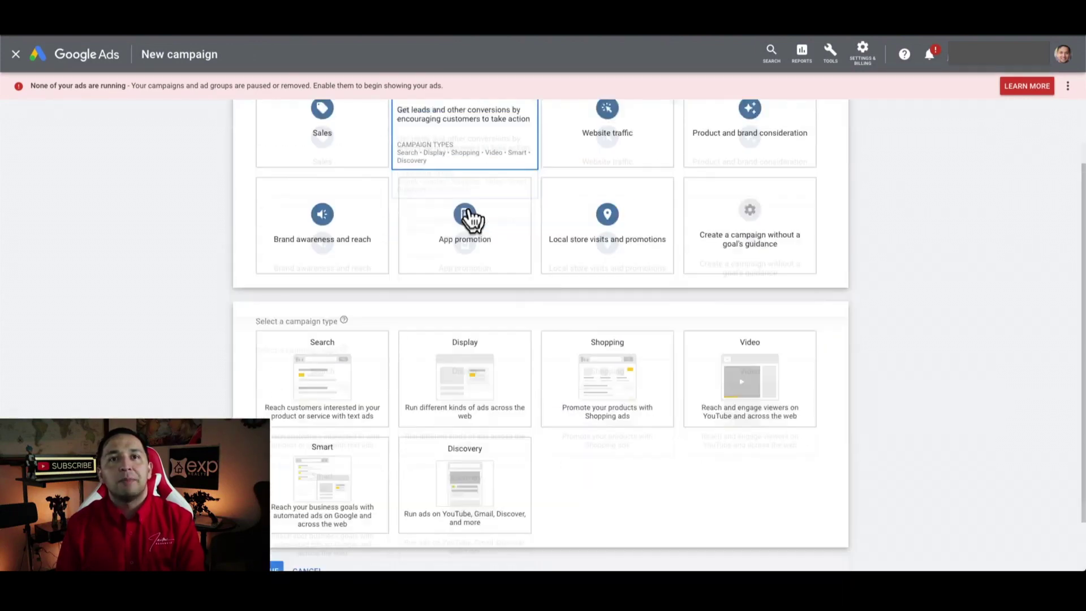
scroll(315, 412, "up", 3)
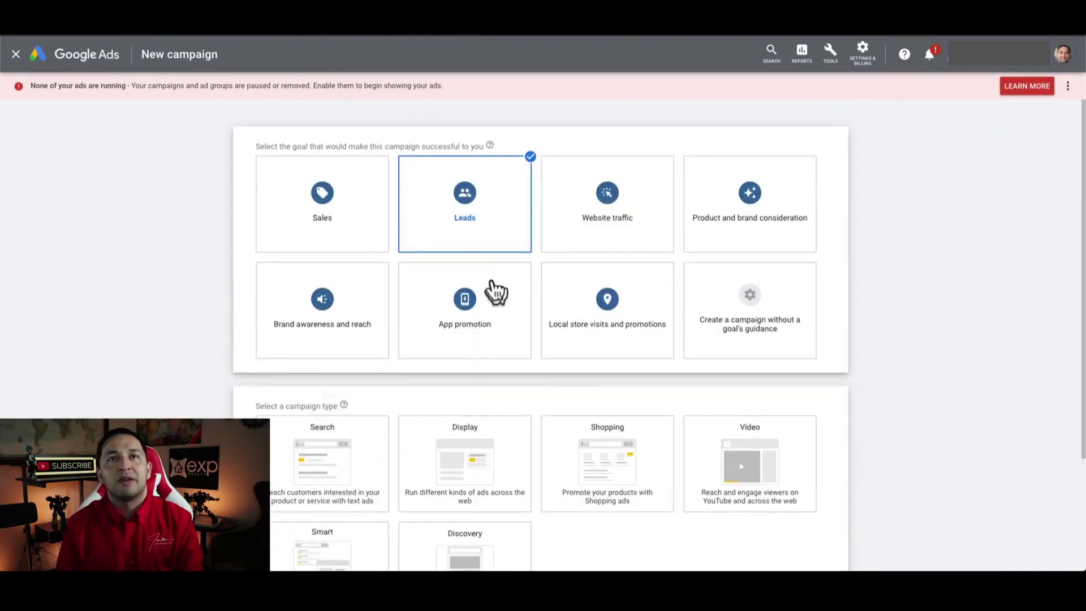
Check the campaign types for the Product and brand consideration goal and the Brand awareness and reach goal
left_click(774, 184)
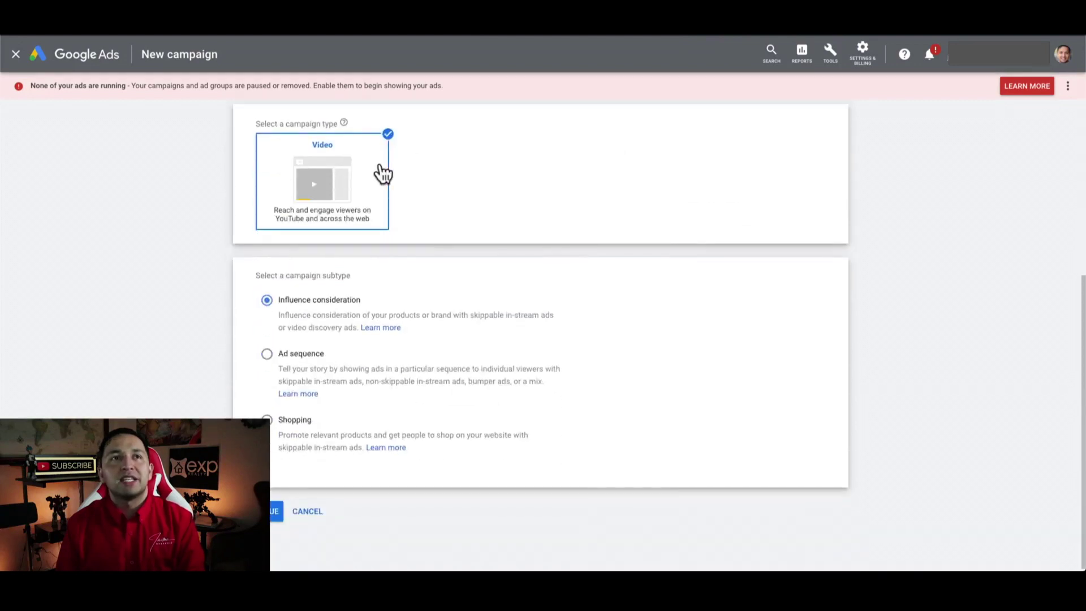
scroll(381, 175, "up", 5)
left_click(323, 317)
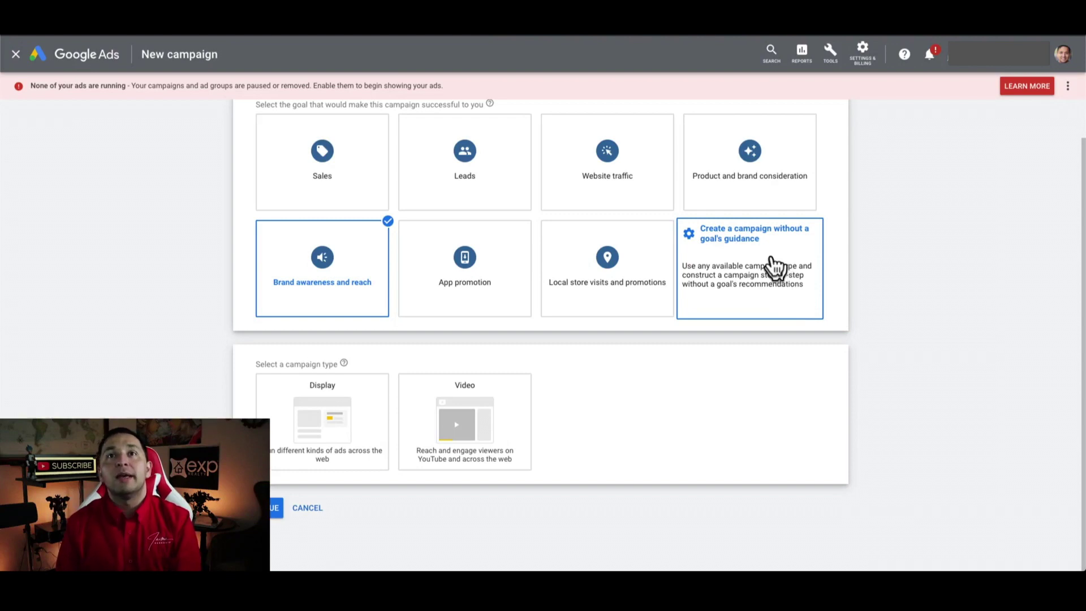
Choose to create the campaign without a goal's guidance and review the campaign types, including Video
left_click(775, 265)
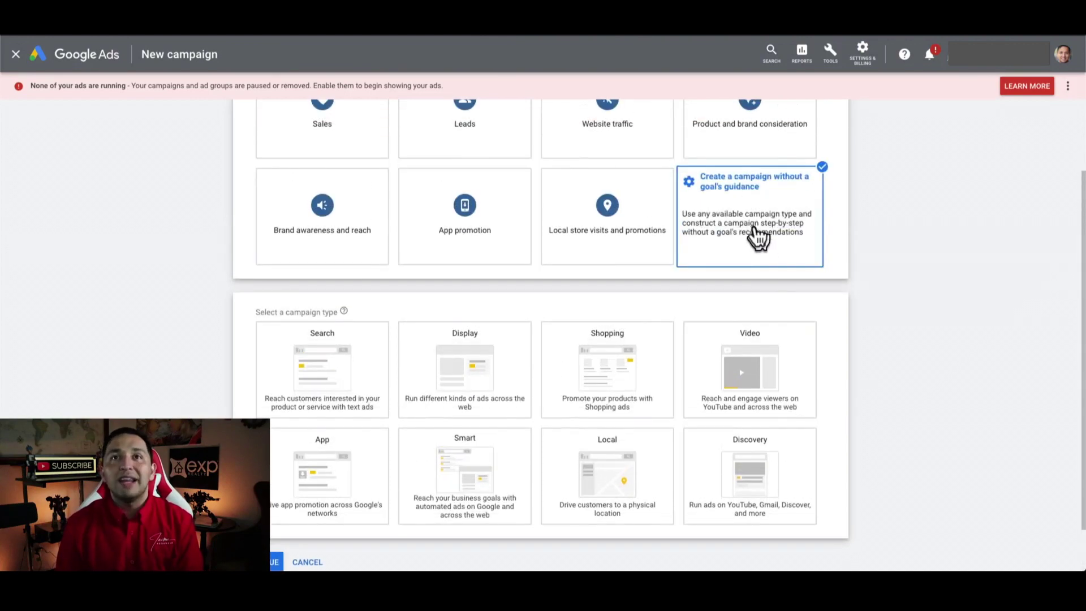
scroll(853, 253, "down", 1)
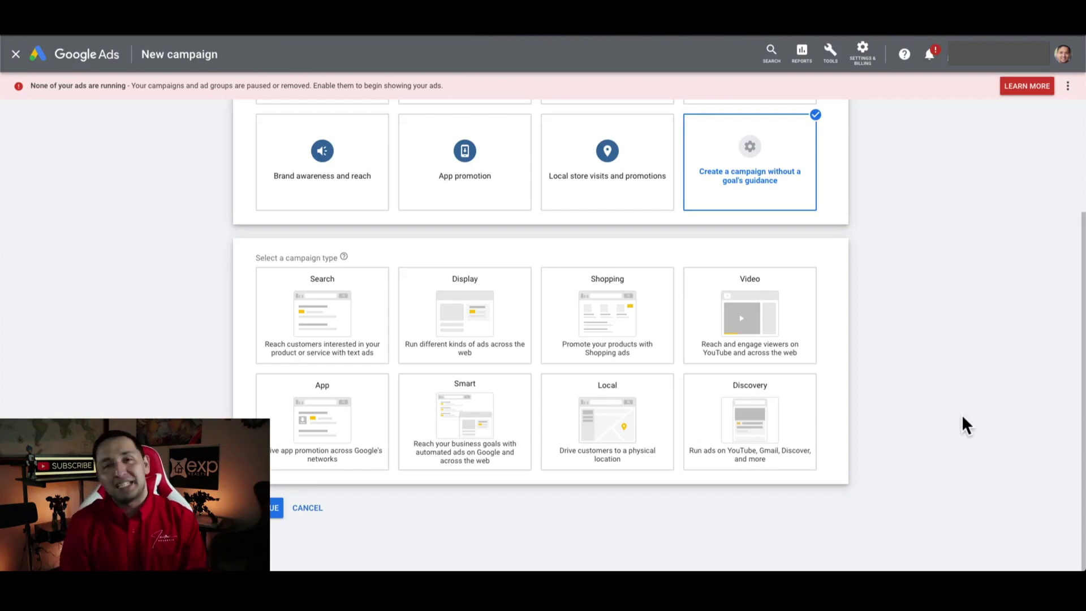
mouse_move(795, 311)
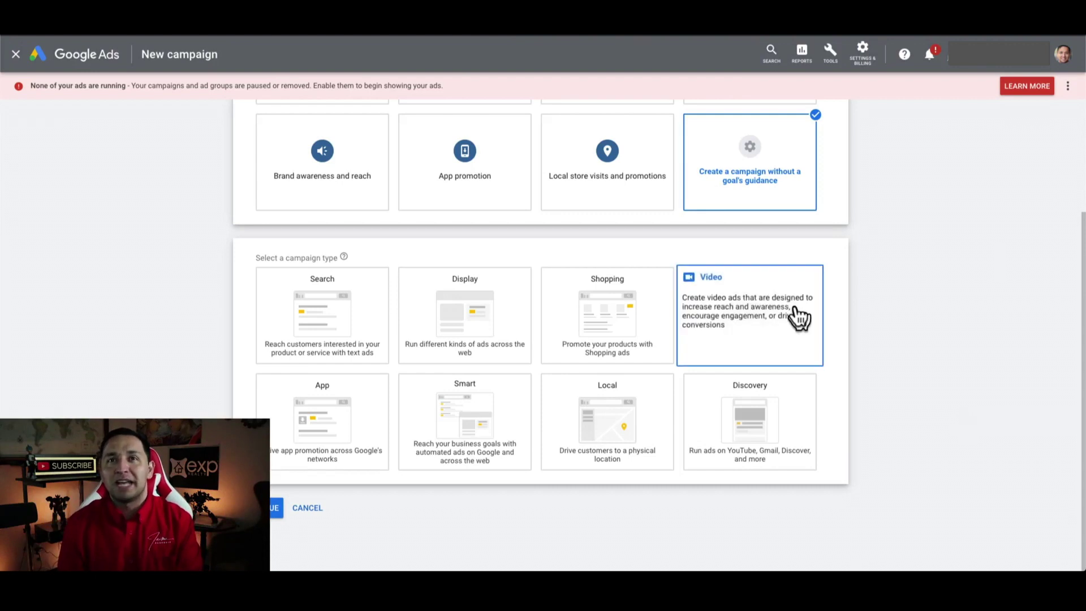
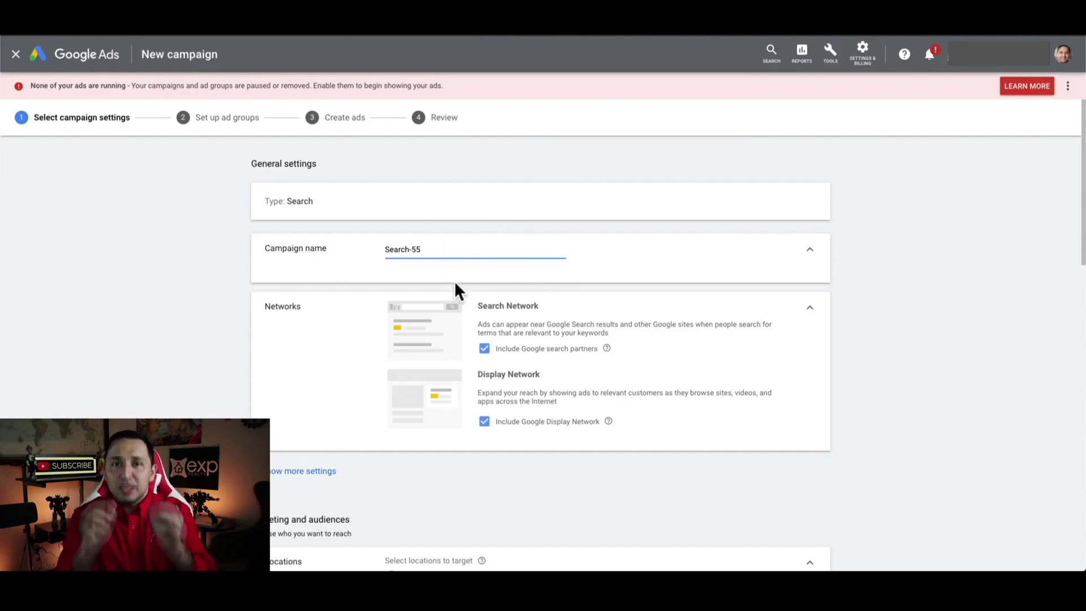
Look through the Search campaign's settings, from name and networks to locations, languages, audiences, budget and bidding
scroll(512, 471, "down", 12)
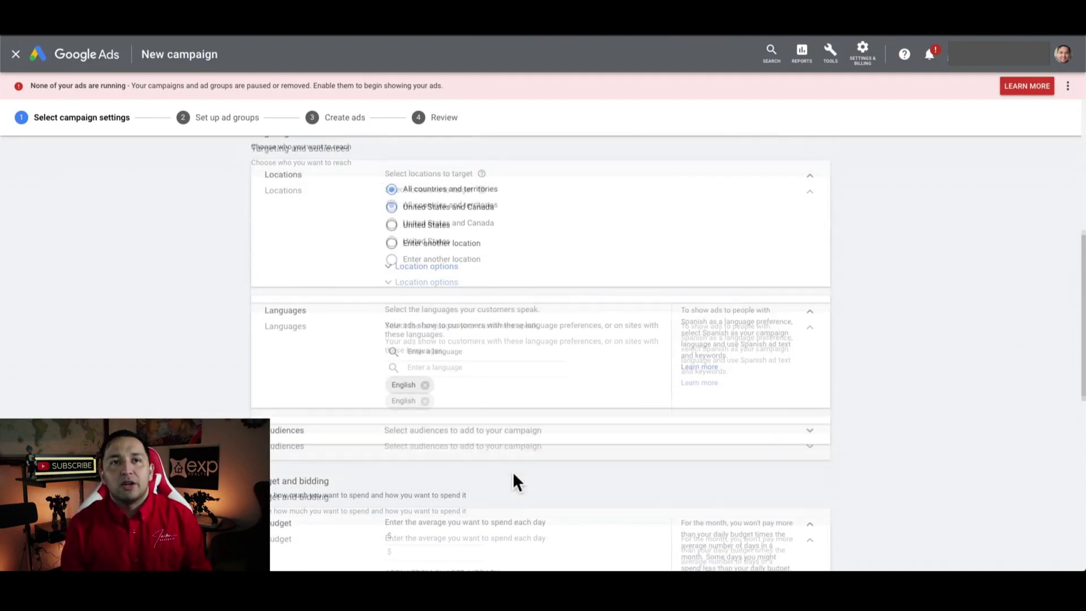
scroll(512, 470, "down", 2)
scroll(512, 481, "up", 15)
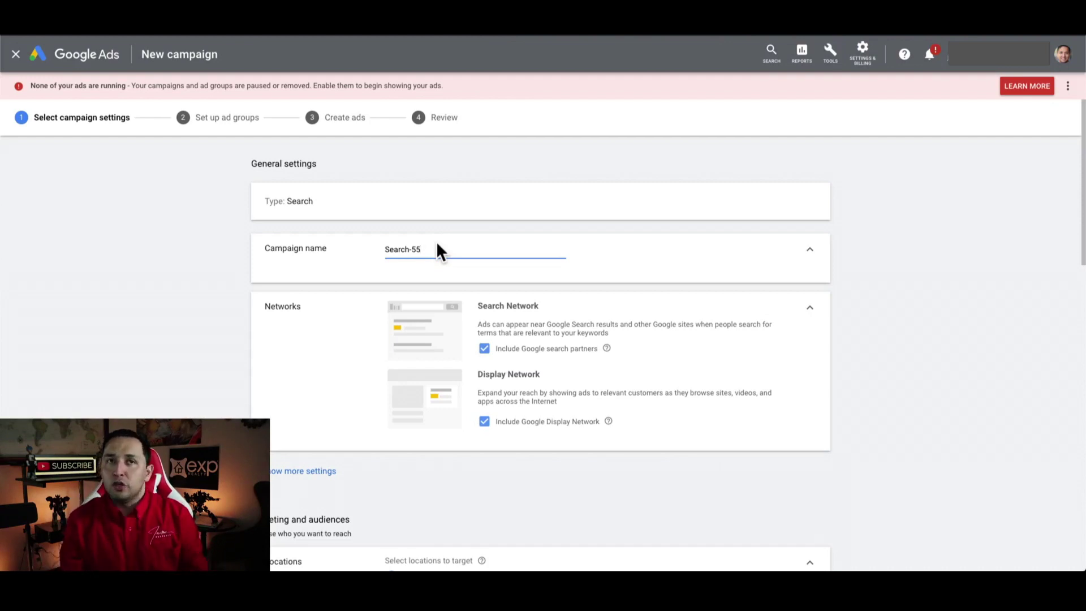
scroll(621, 376, "down", 10)
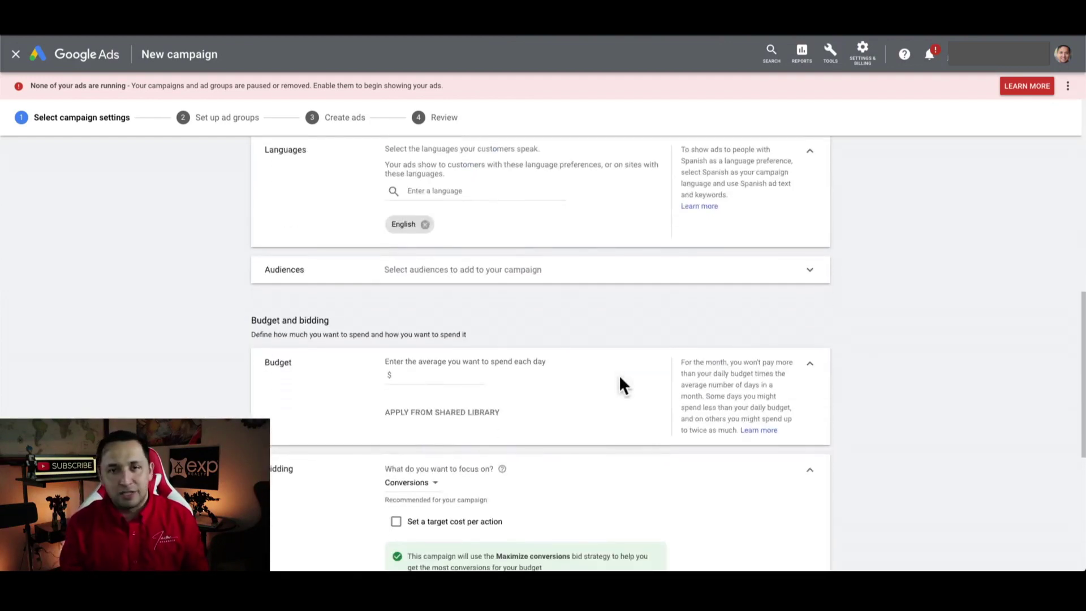
scroll(618, 375, "up", 6)
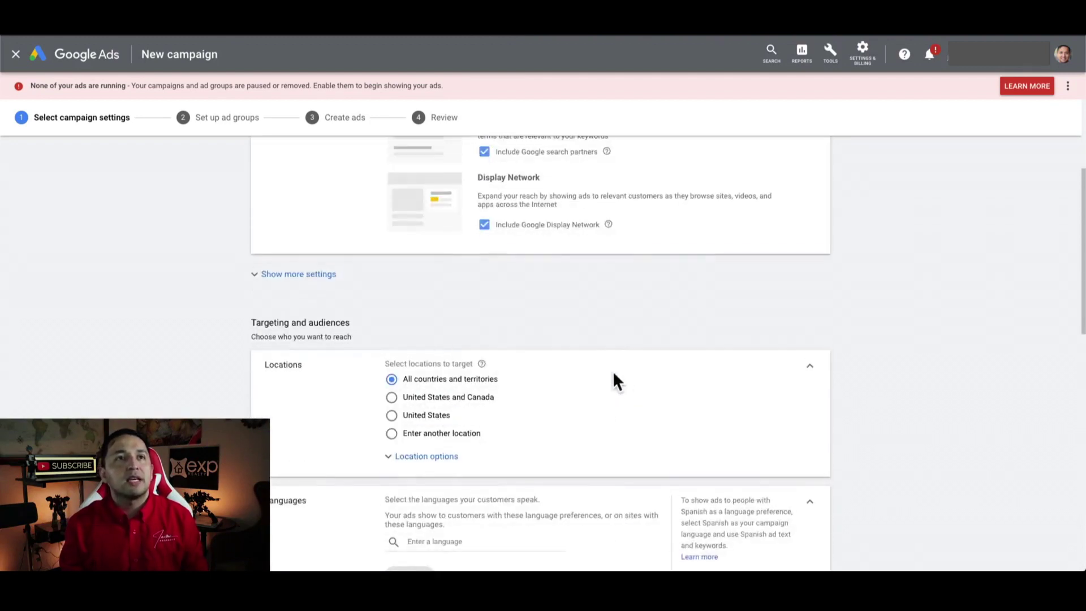
scroll(493, 464, "down", 3)
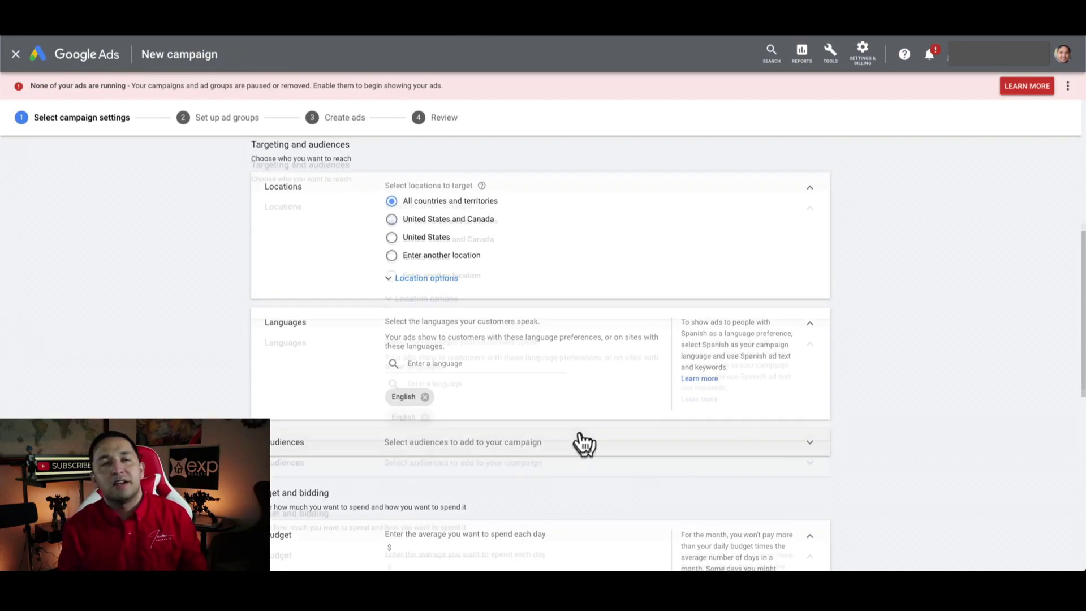
scroll(582, 442, "up", 5)
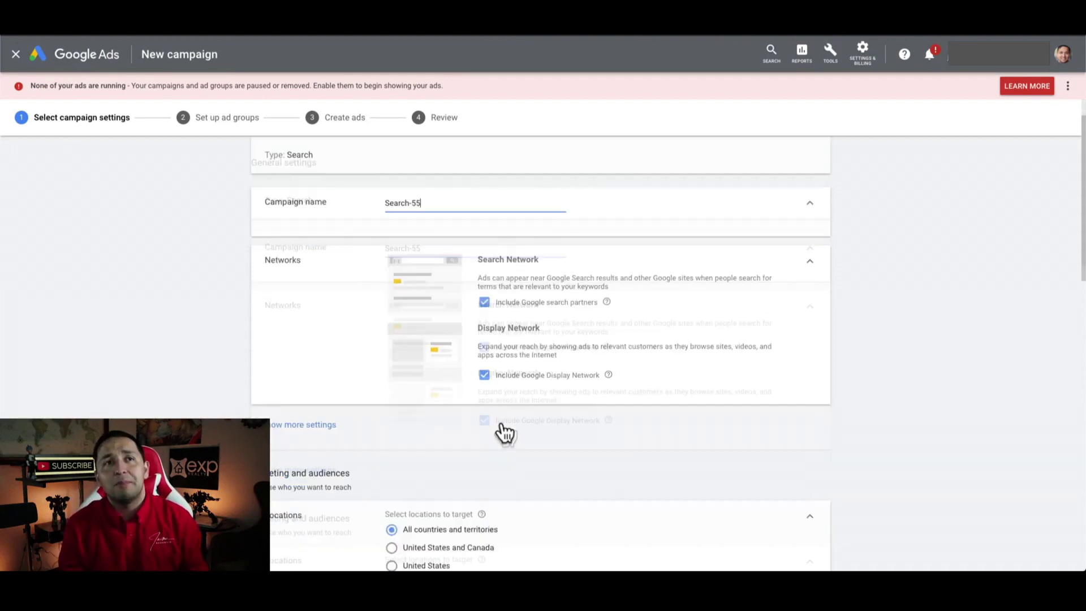
scroll(502, 425, "down", 10)
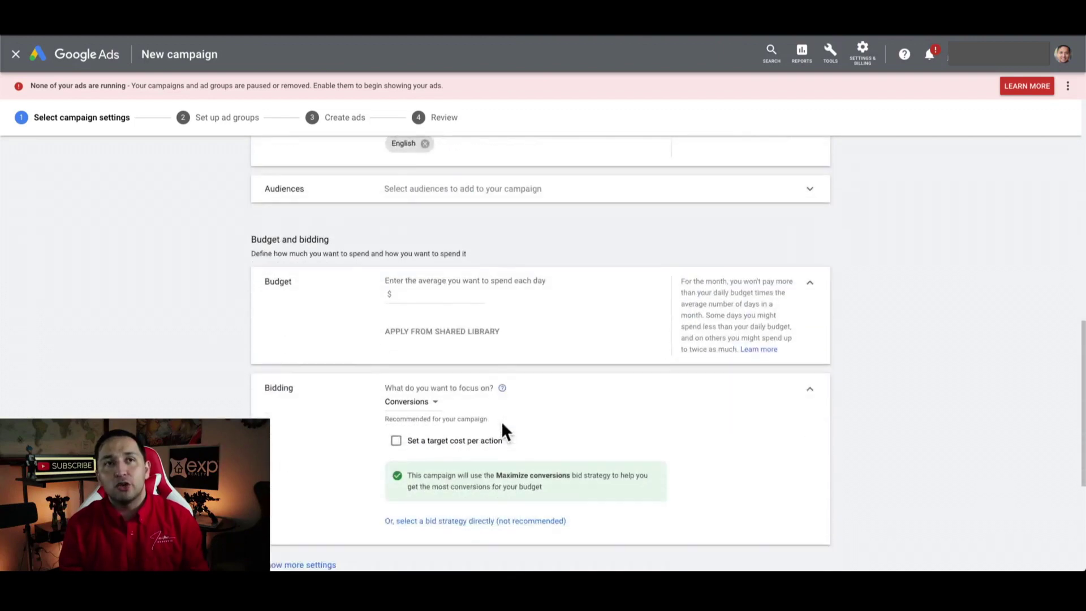
scroll(502, 427, "down", 3)
scroll(501, 431, "up", 12)
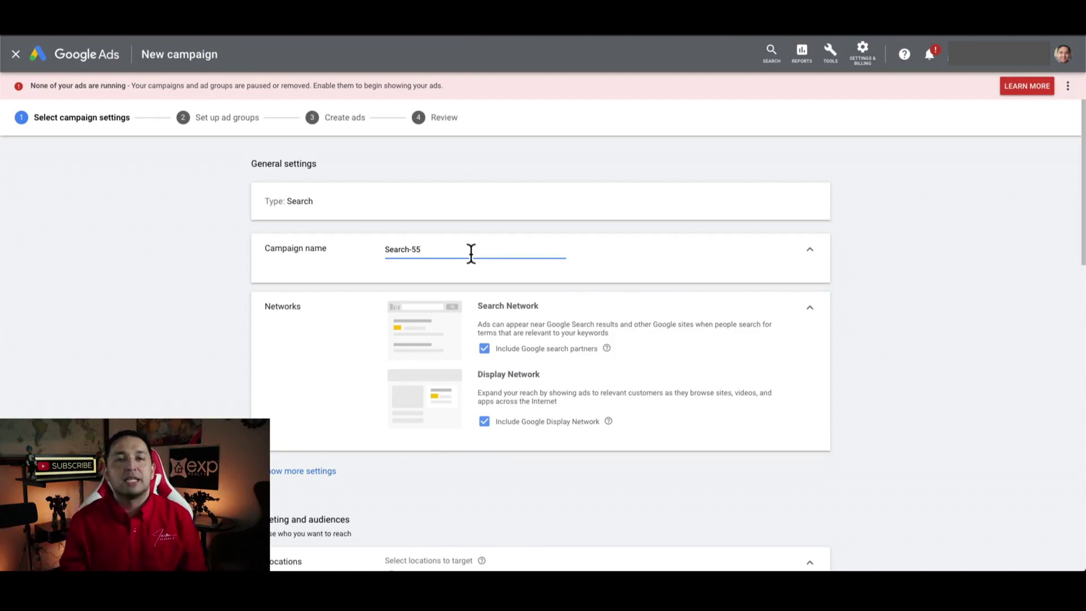
Exclude Google search partners and the Google Display Network from the campaign's networks
scroll(483, 327, "down", 1)
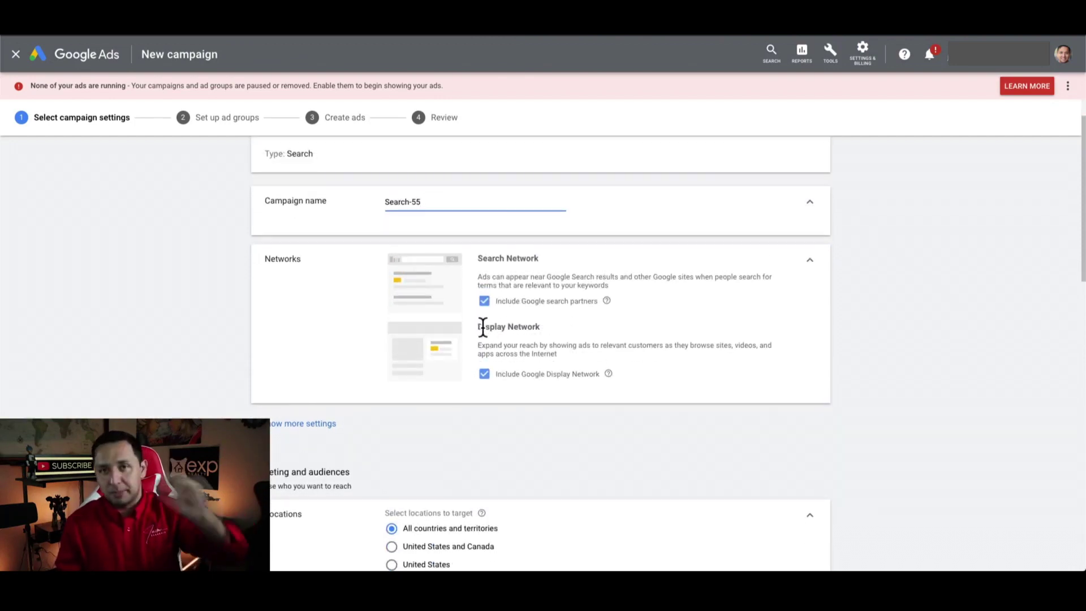
left_click(484, 301)
left_click(484, 382)
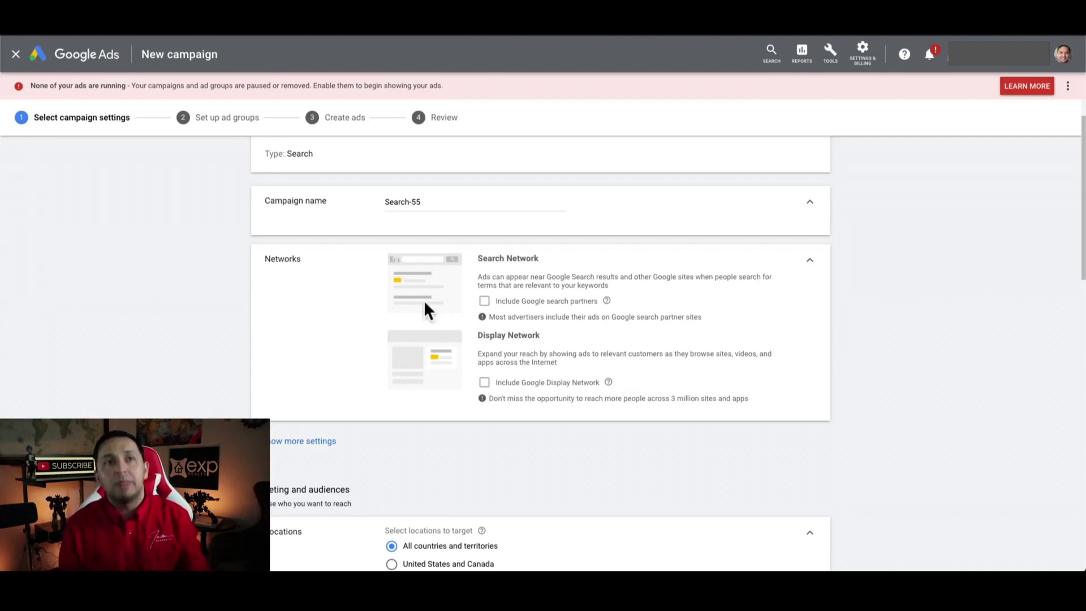
Show the additional campaign settings and open the ad schedule
scroll(425, 305, "down", 1)
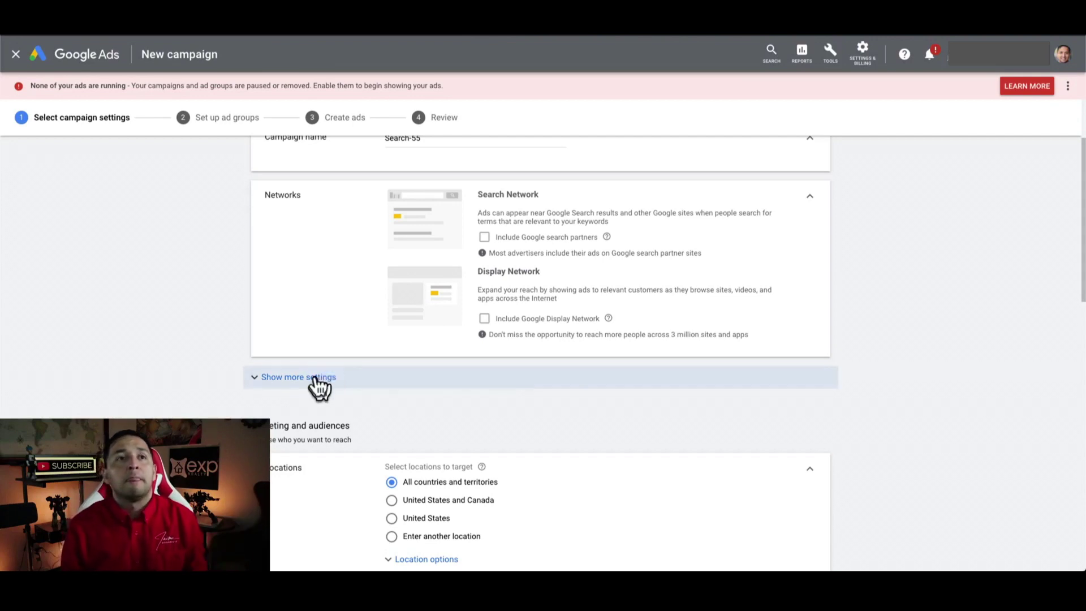
left_click(315, 377)
scroll(462, 436, "down", 1)
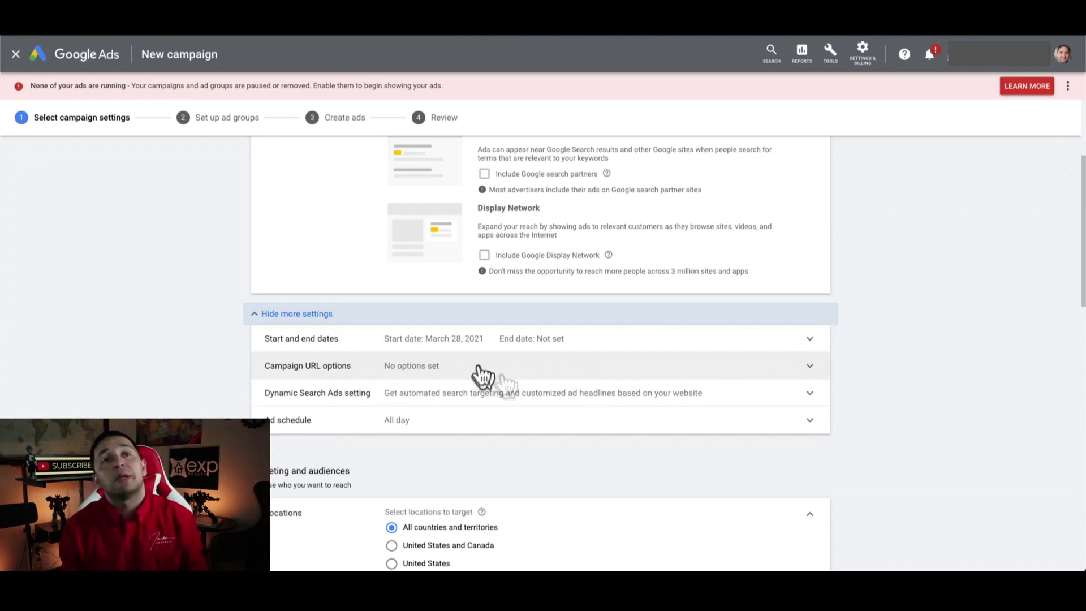
left_click(527, 420)
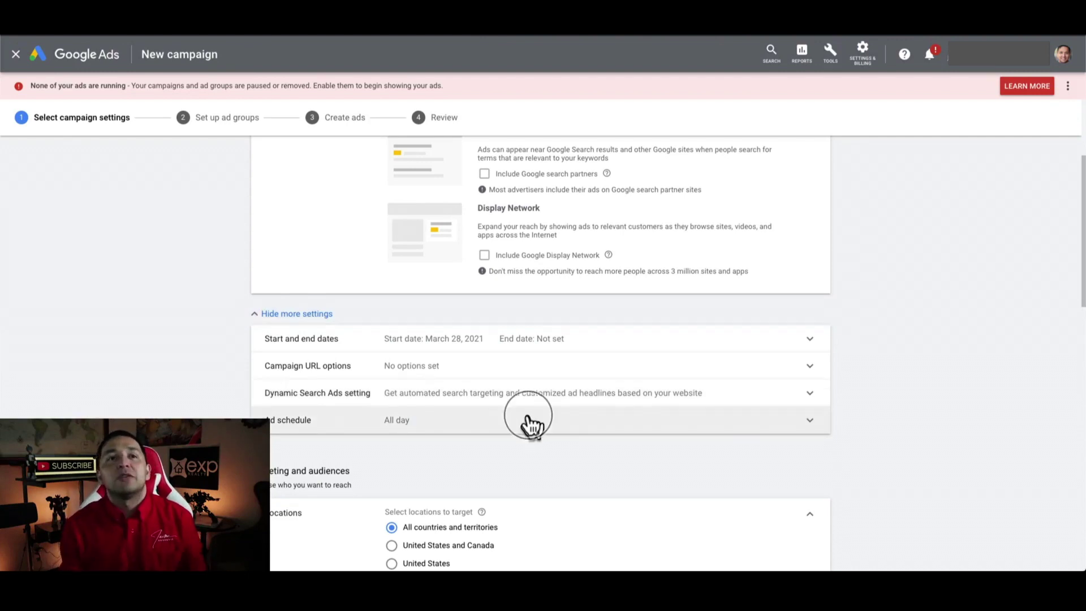
scroll(486, 407, "down", 1)
Add a second ad schedule entry for Tuesdays from 01:00 to 22:45
left_click(396, 398)
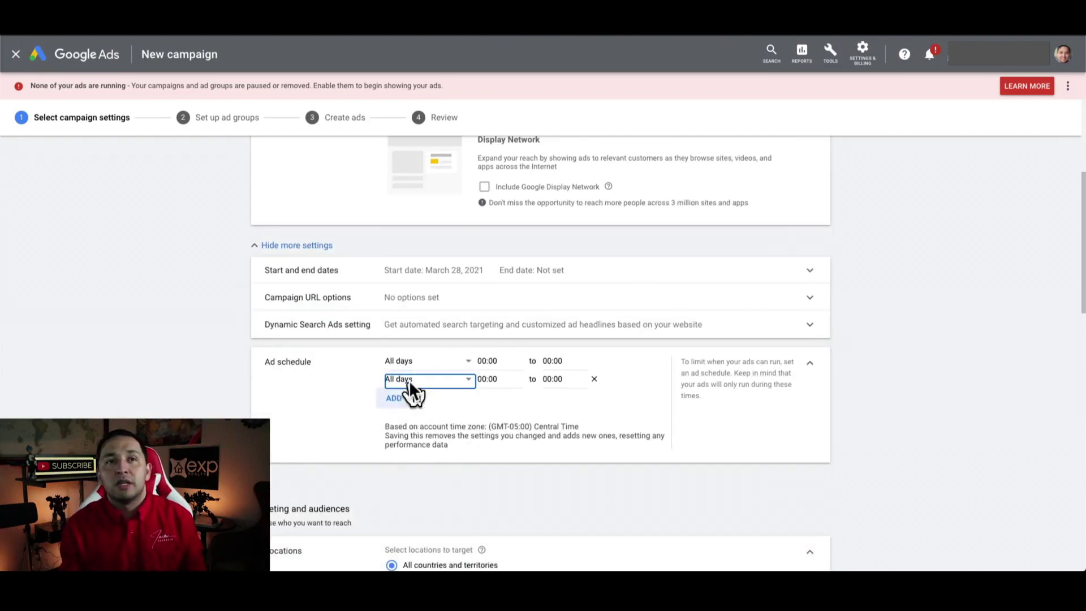
left_click(467, 389)
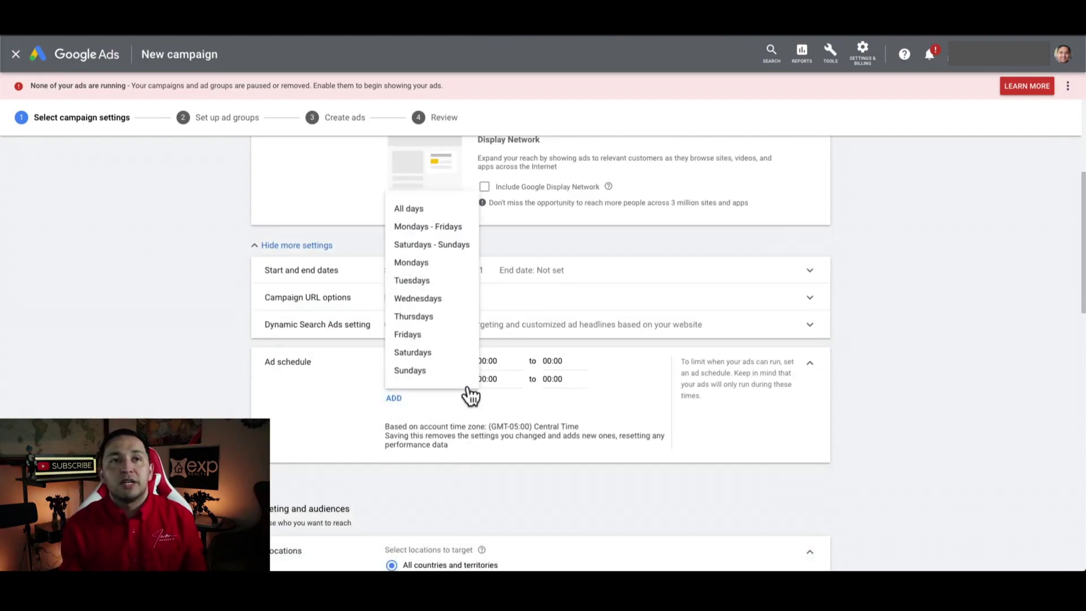
left_click(444, 279)
left_click(496, 379)
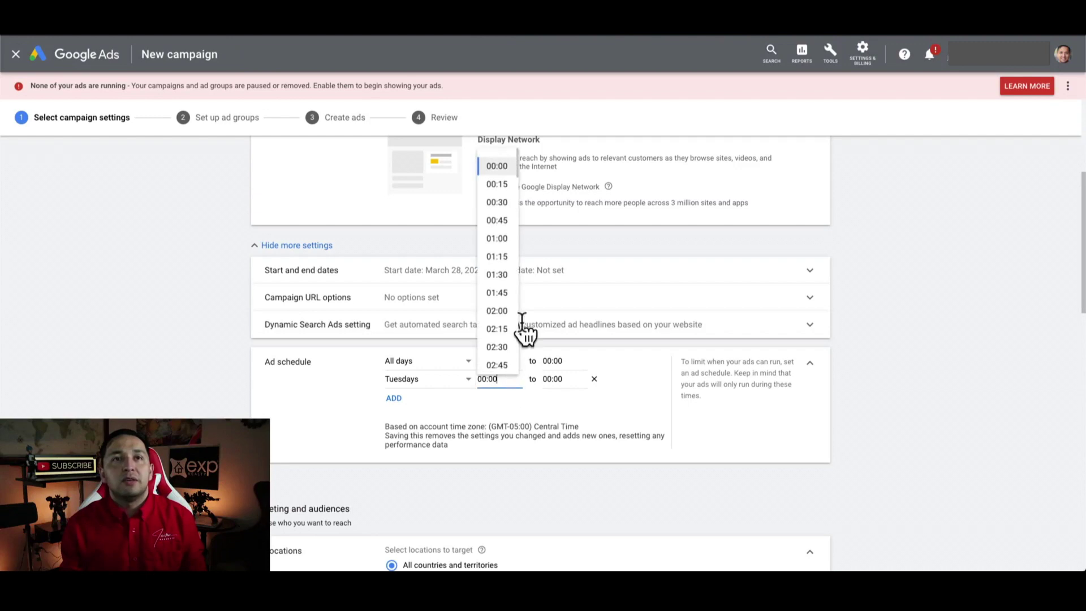
left_click(507, 248)
left_click(569, 380)
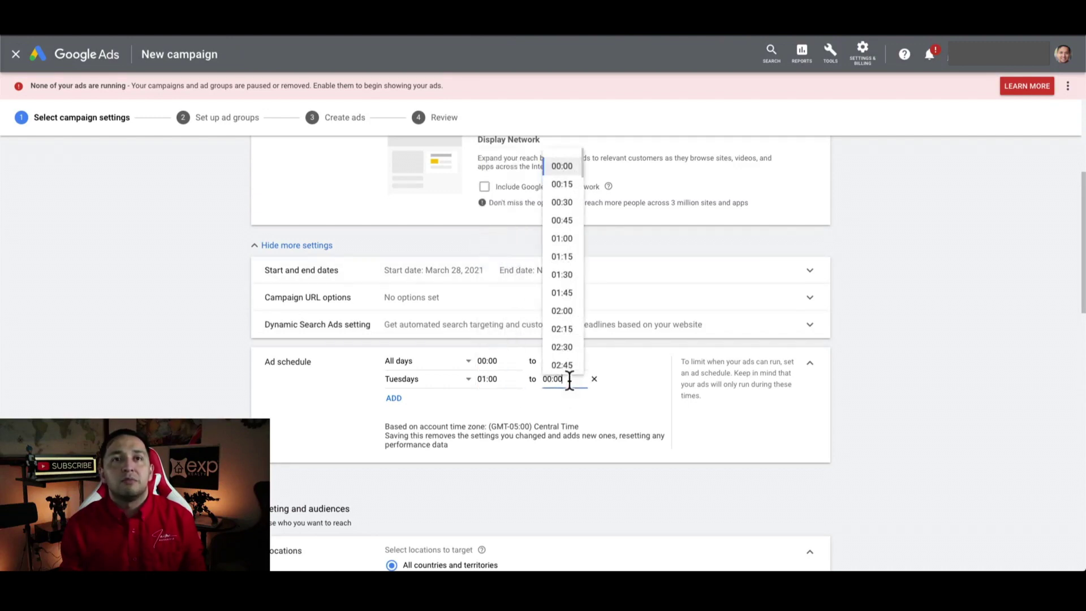
scroll(564, 350, "down", 15)
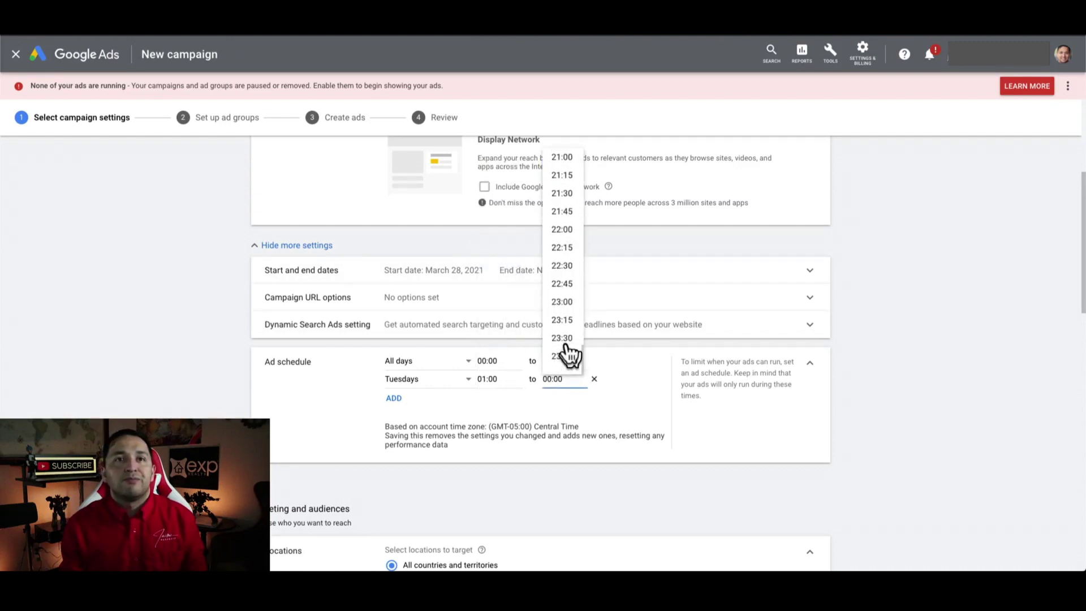
left_click(564, 286)
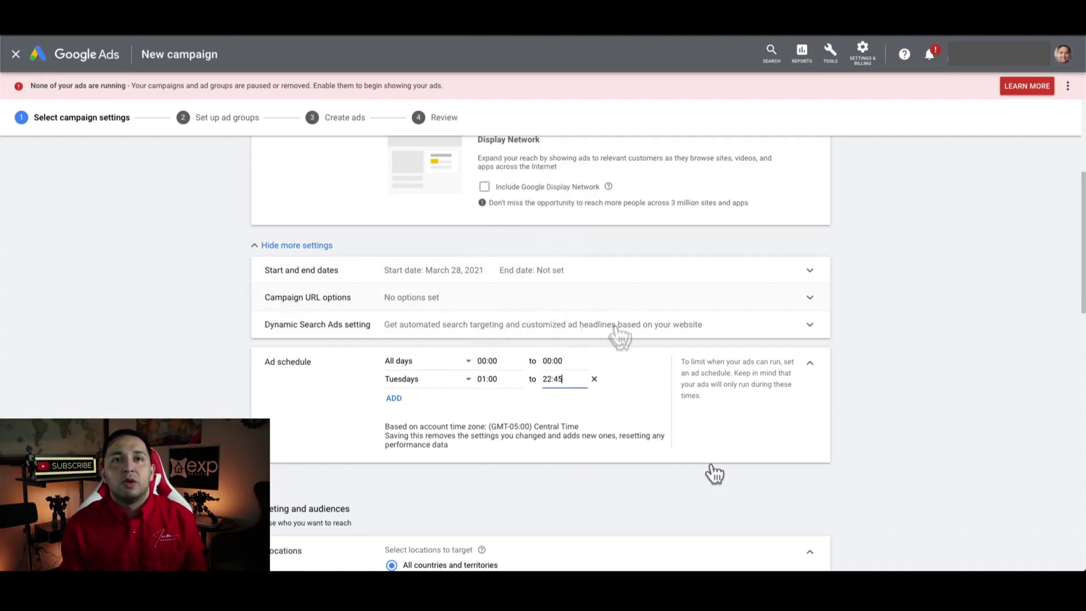
Remove the Tuesdays entry from the ad schedule and collapse the section
left_click(594, 379)
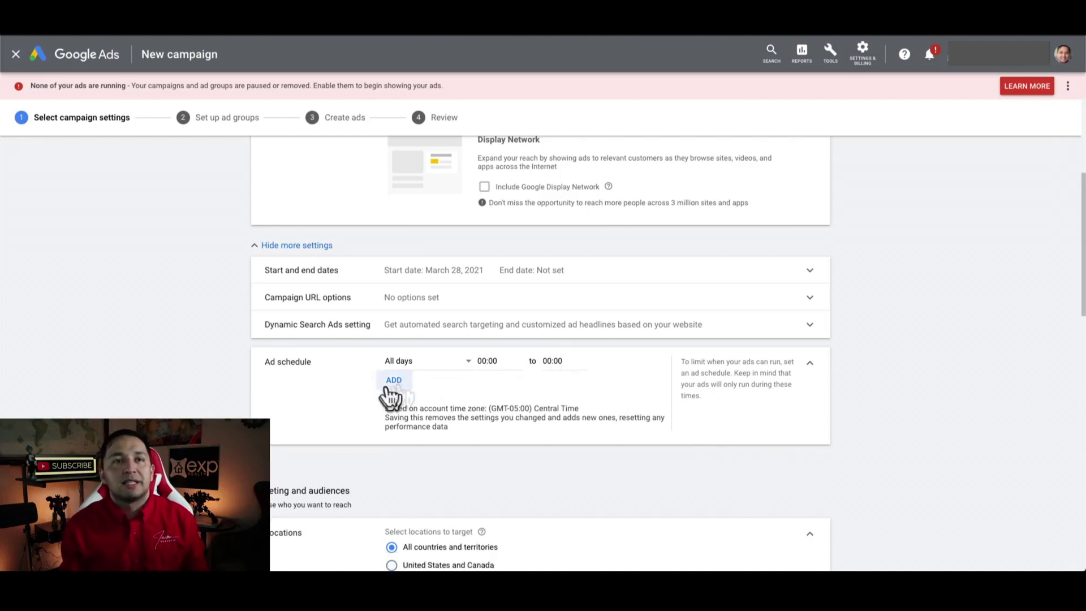
left_click(815, 365)
Expand the campaign's location options to review the target and exclude choices
scroll(815, 377, "down", 2)
scroll(813, 377, "down", 2)
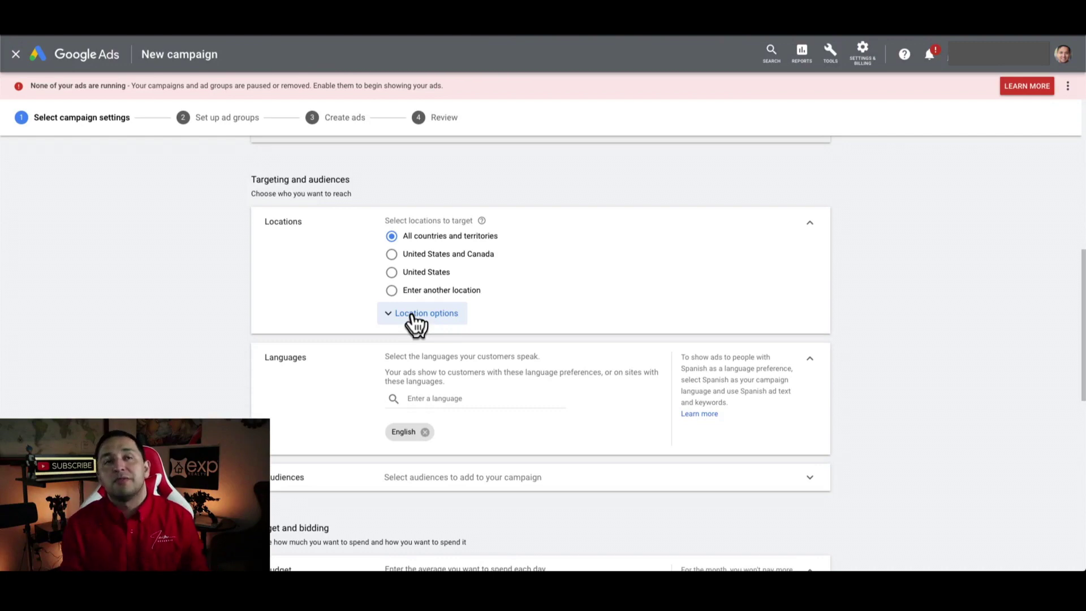
left_click(412, 315)
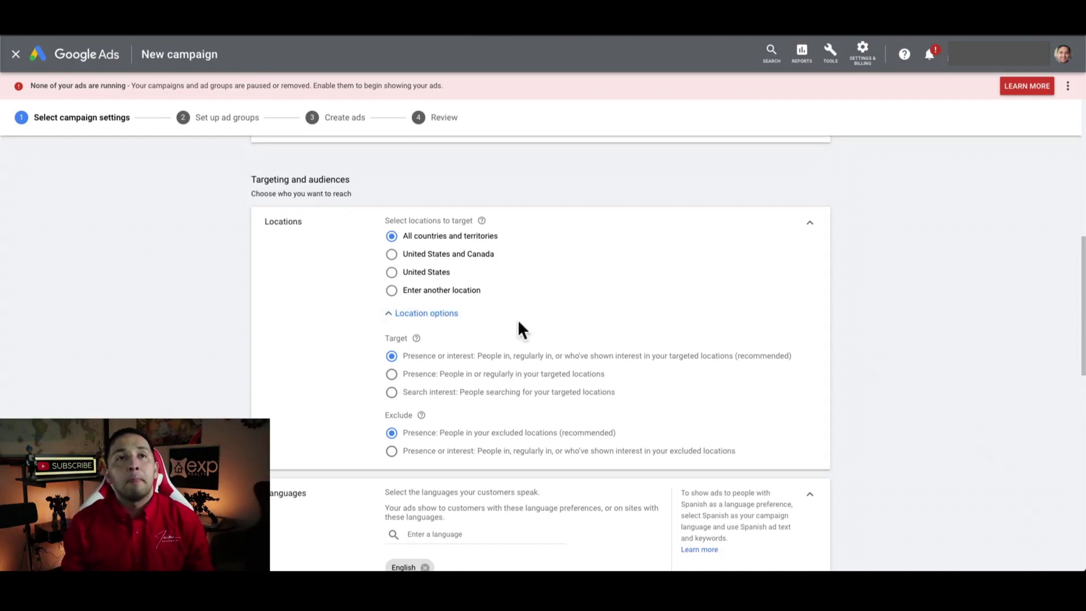
scroll(478, 410, "down", 1)
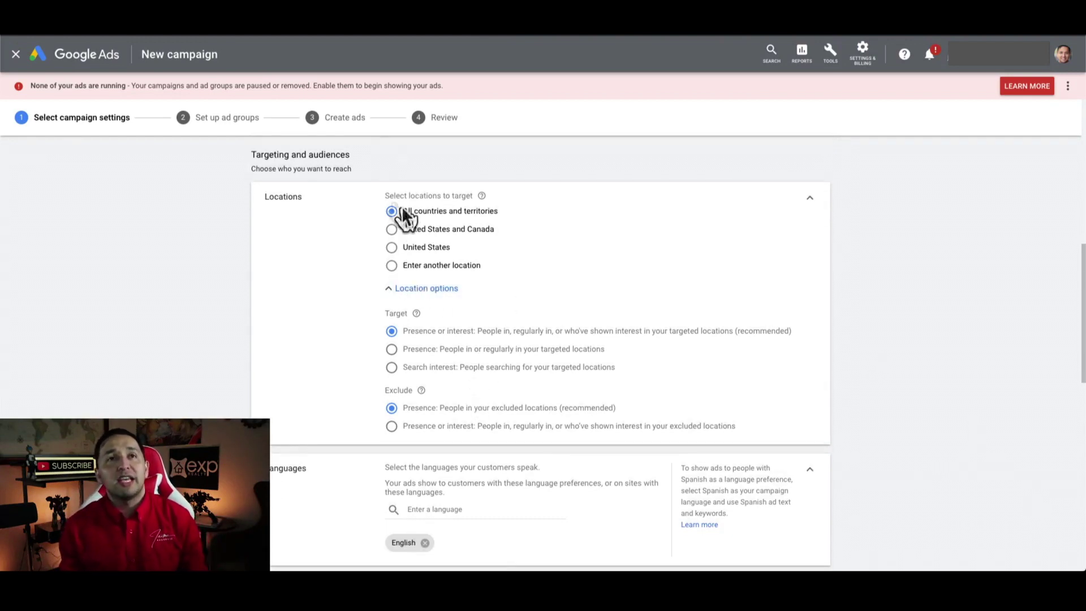
Choose to enter another location, open the advanced location search and find the Dallas and Fort Worth area on the map
left_click(392, 266)
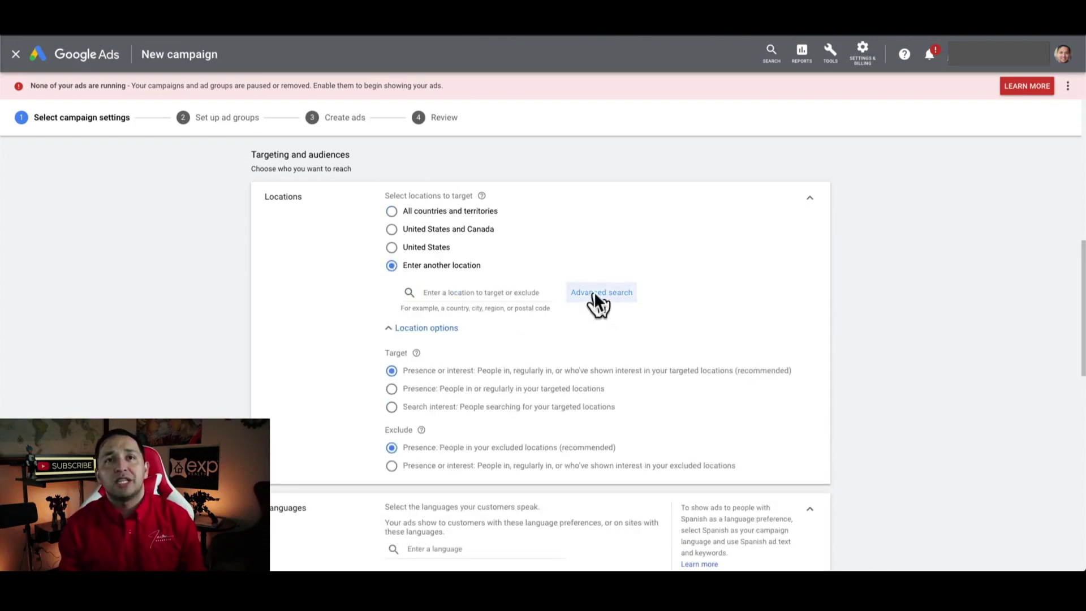
left_click(599, 293)
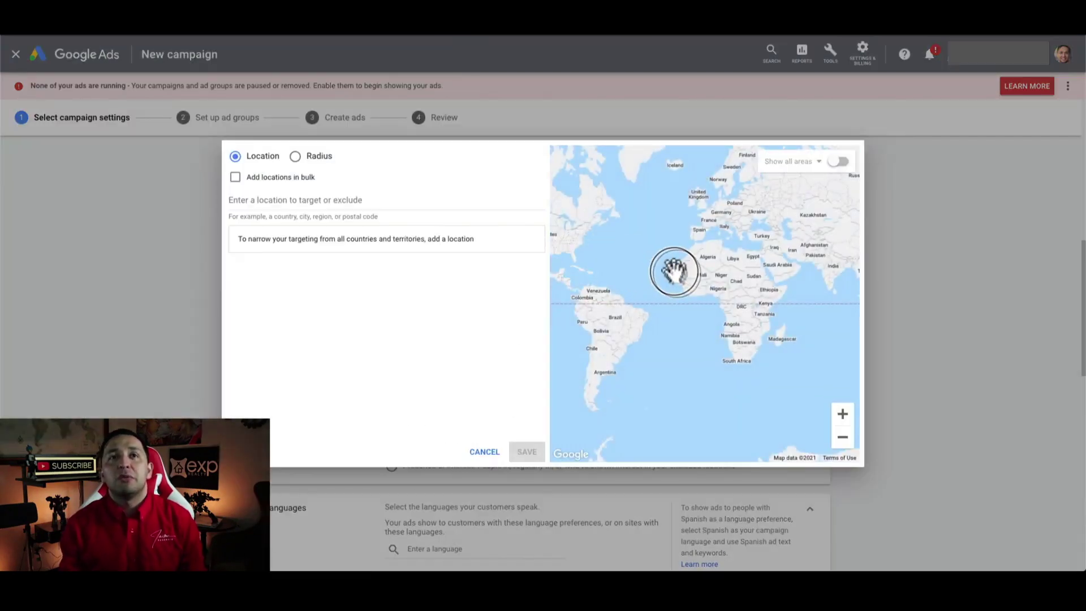
left_click(620, 257)
left_click_drag(620, 257, 734, 291)
double_click(686, 286)
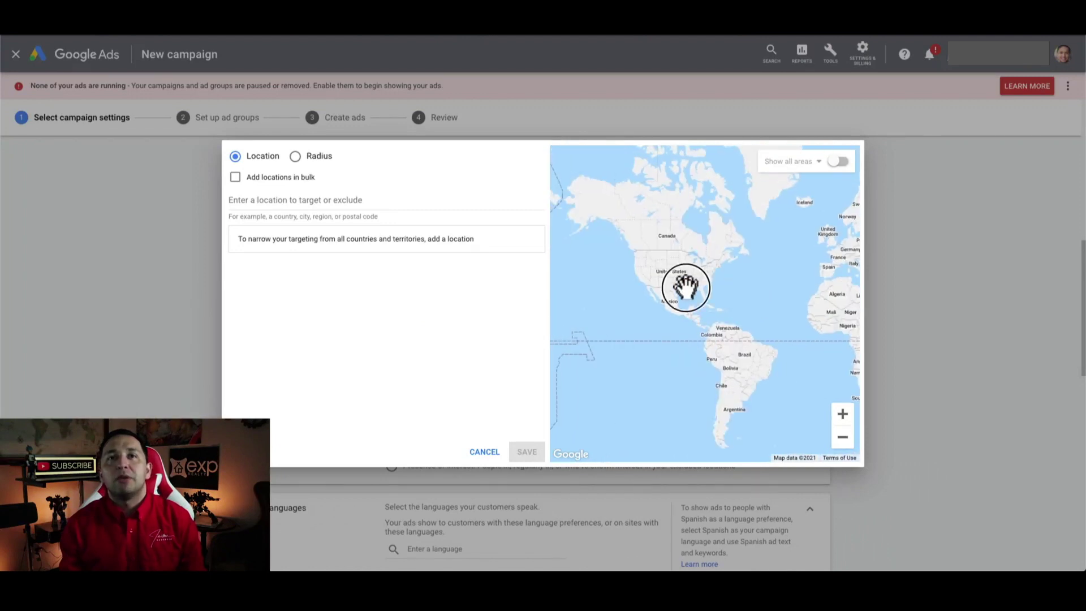
double_click(656, 264)
double_click(686, 294)
double_click(691, 308)
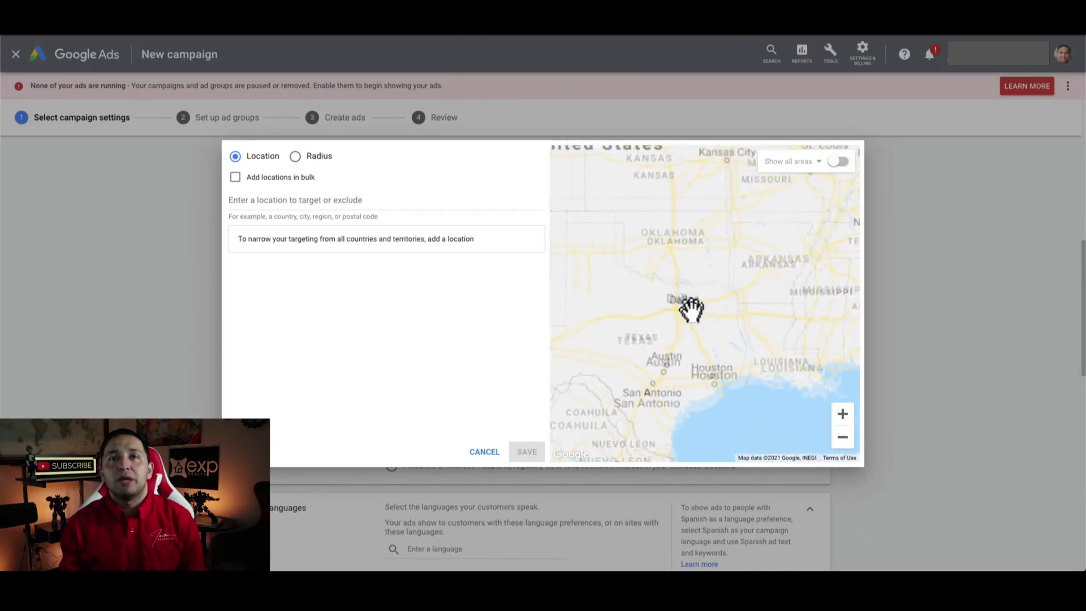
left_click(691, 309)
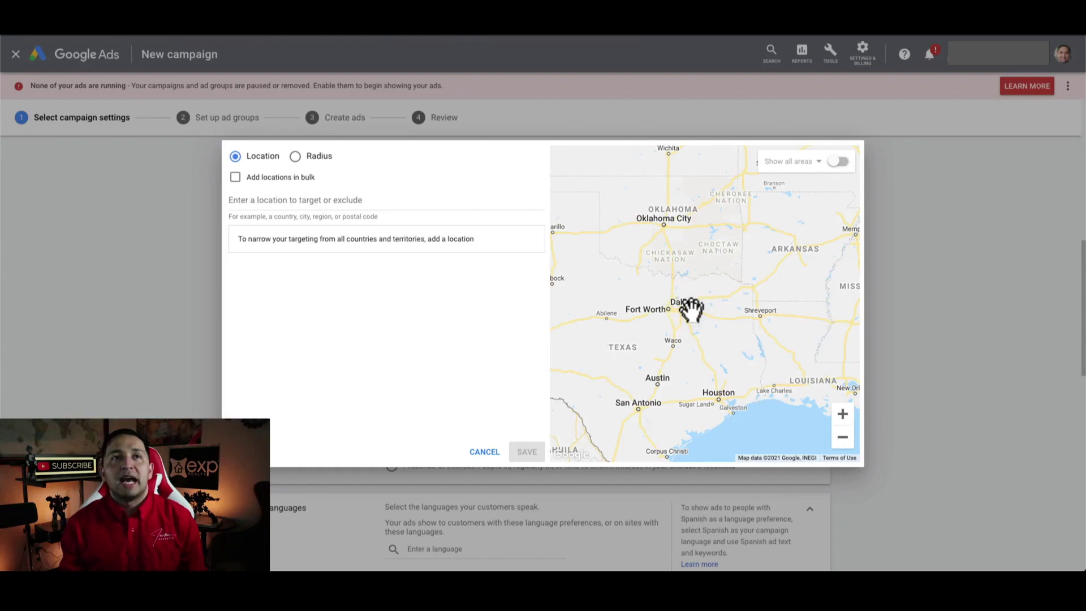
left_click(685, 307)
double_click(685, 307)
left_click_drag(683, 305, 735, 293)
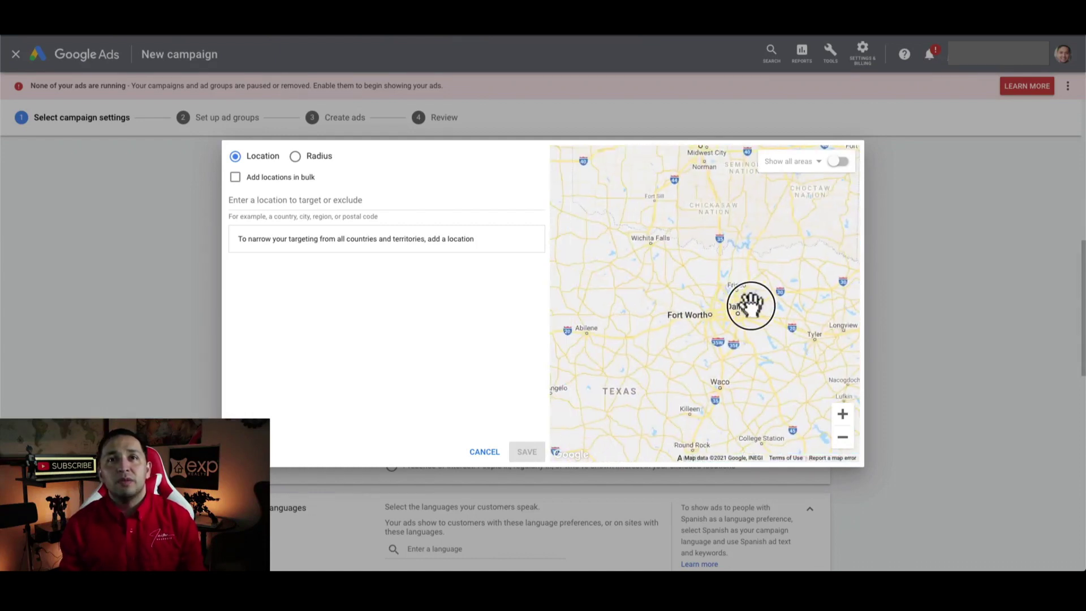
double_click(749, 305)
left_click_drag(764, 332, 770, 327)
Target a 20 mi radius around Dallas, TX
left_click(300, 158)
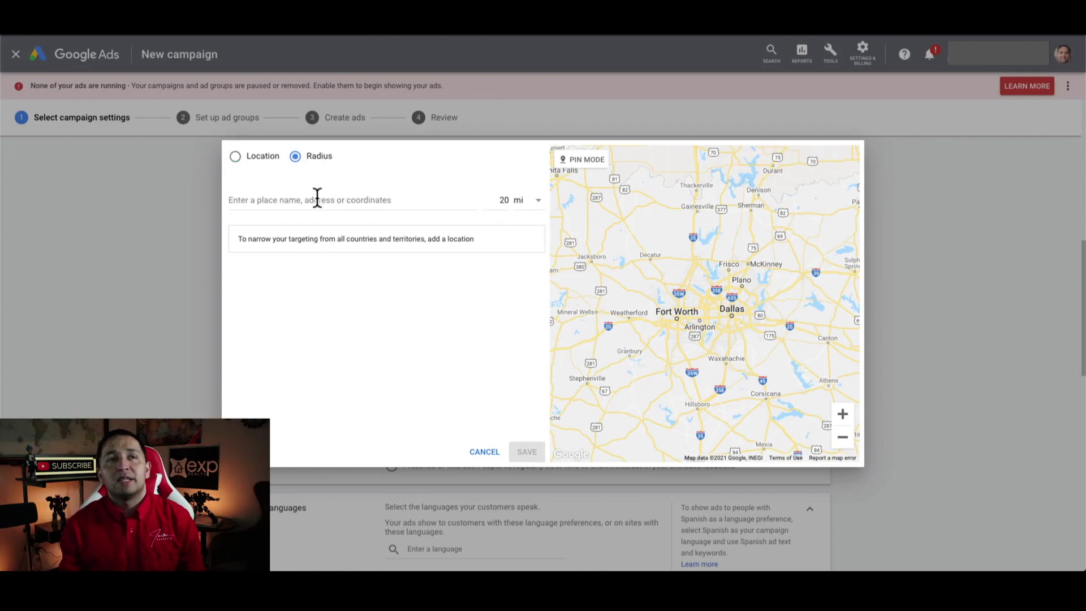
left_click(317, 198)
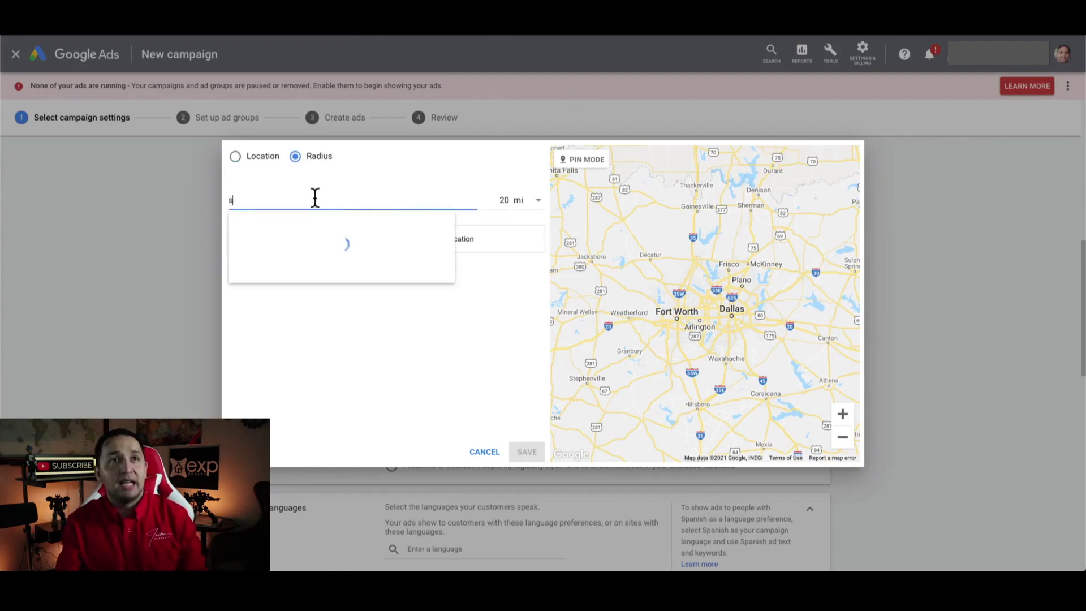
type("dallas")
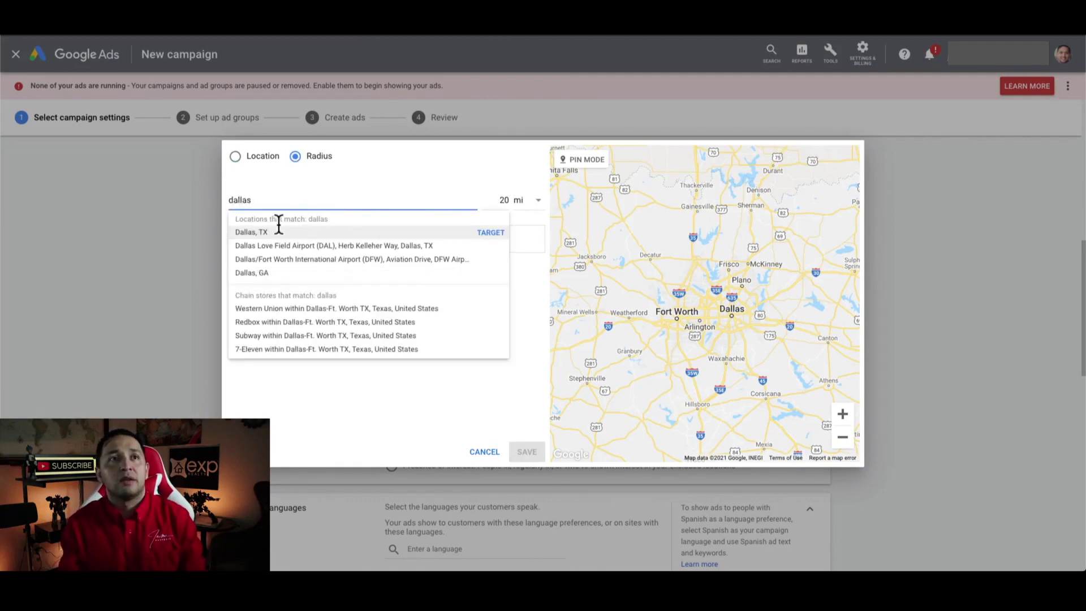
left_click(273, 233)
Try targeting a custom 20 mi radius around a pin dropped north of Fort Worth, and remove that target
left_click(577, 161)
left_click(591, 243)
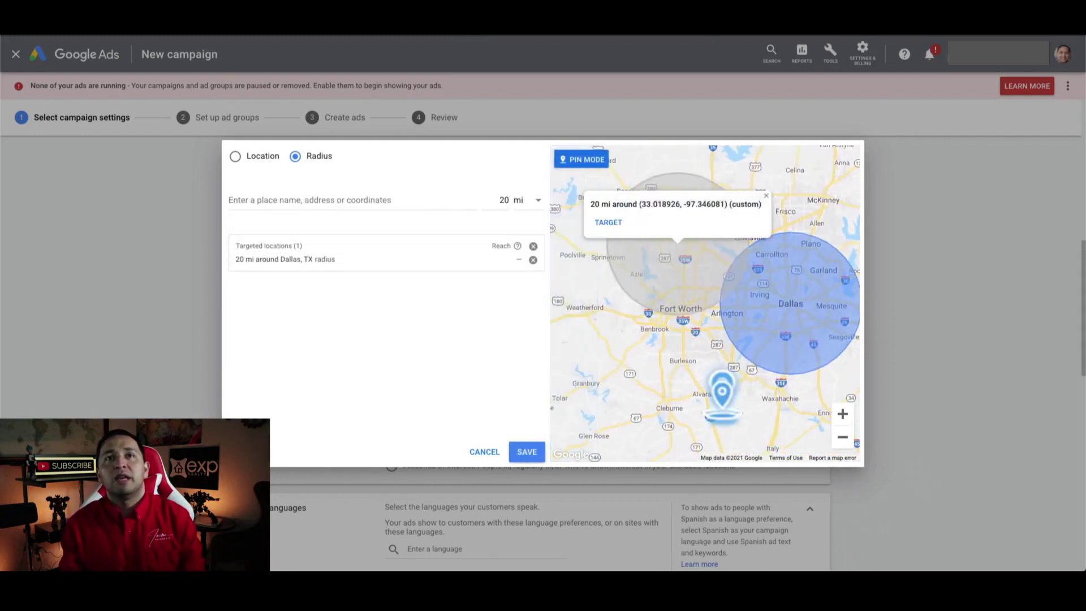
left_click(607, 223)
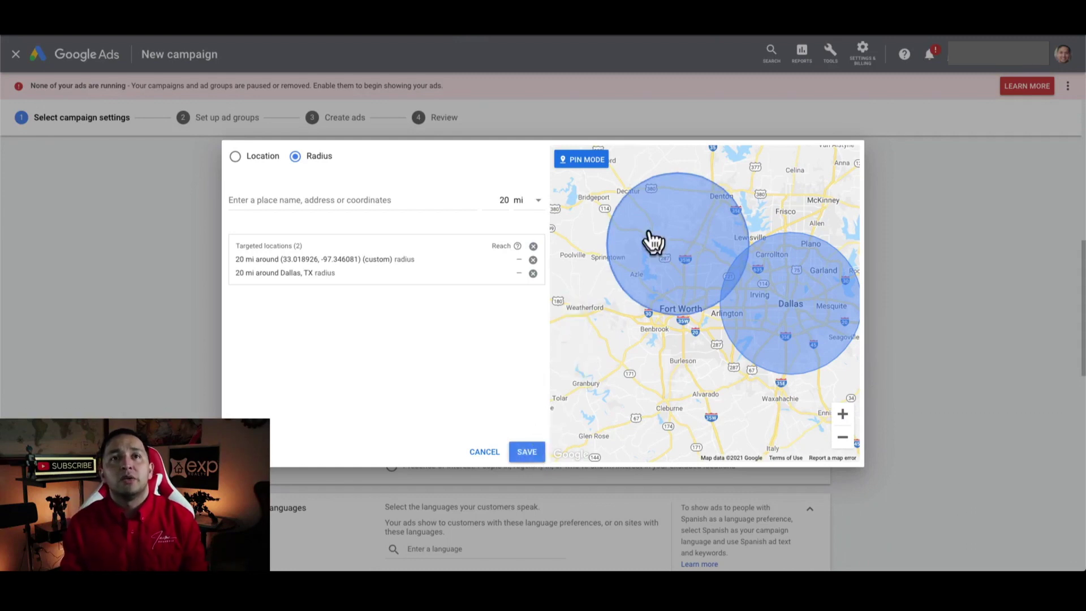
left_click(676, 237)
left_click(645, 224)
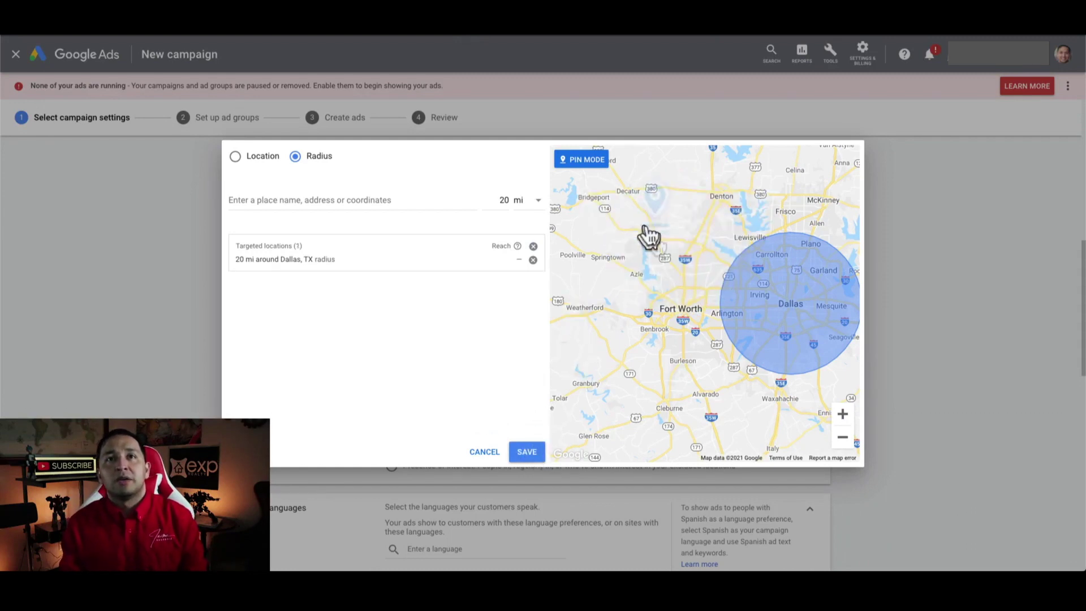
Target a custom 20 mi radius around a pin south of Fort Worth at (32.483218, -97.350061) and save the targeted locations
left_click(583, 161)
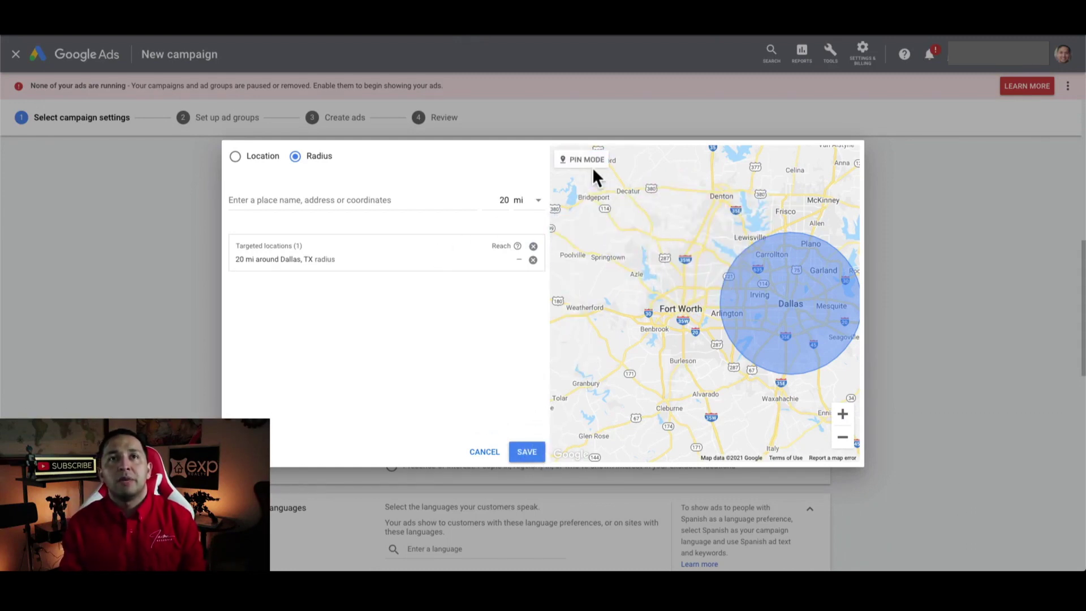
left_click(578, 160)
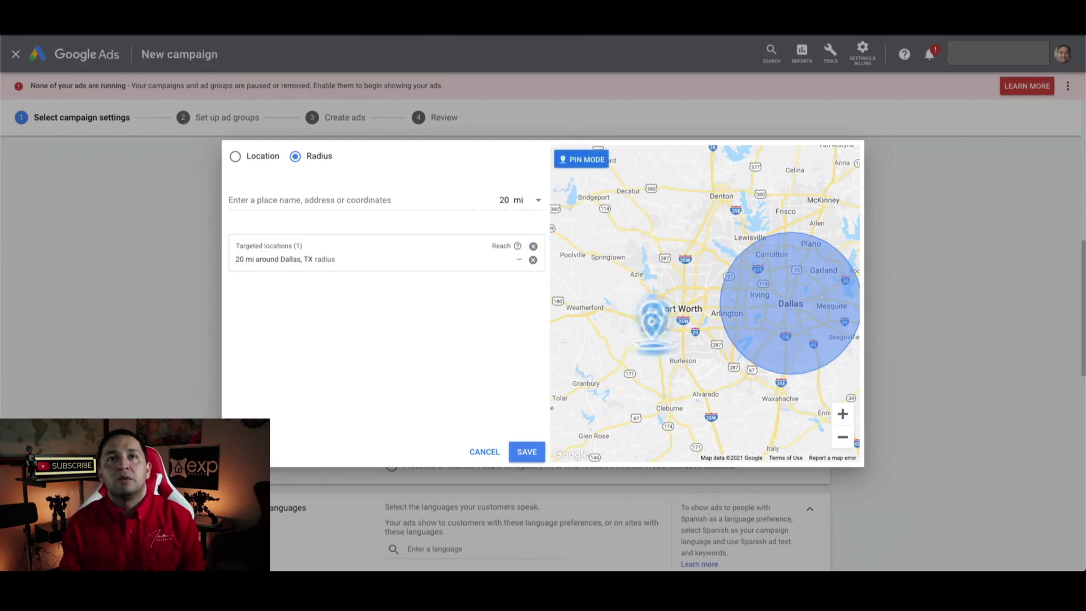
left_click(678, 373)
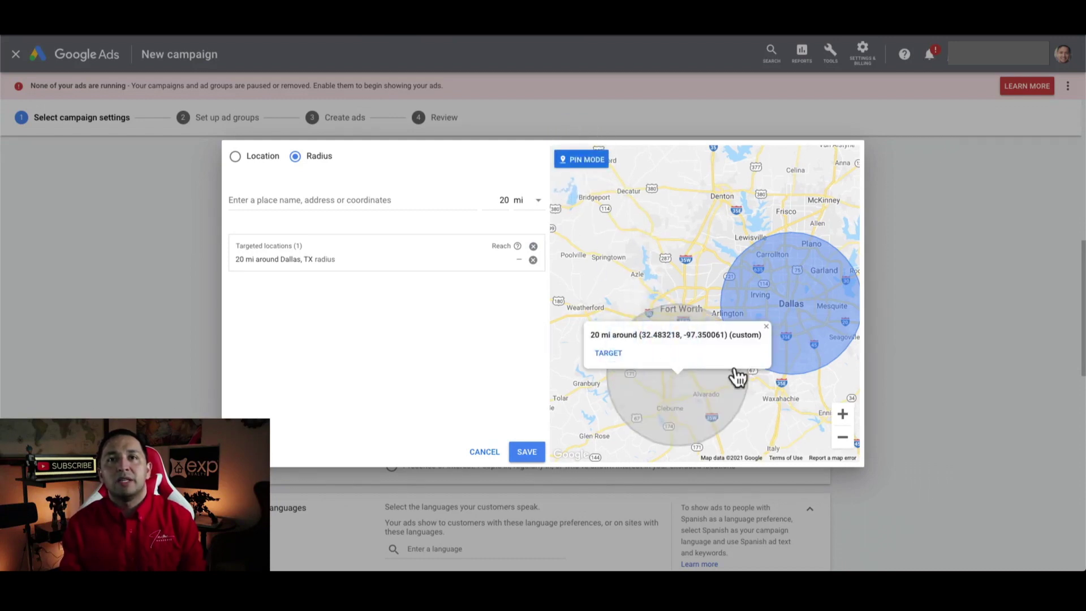
left_click(611, 353)
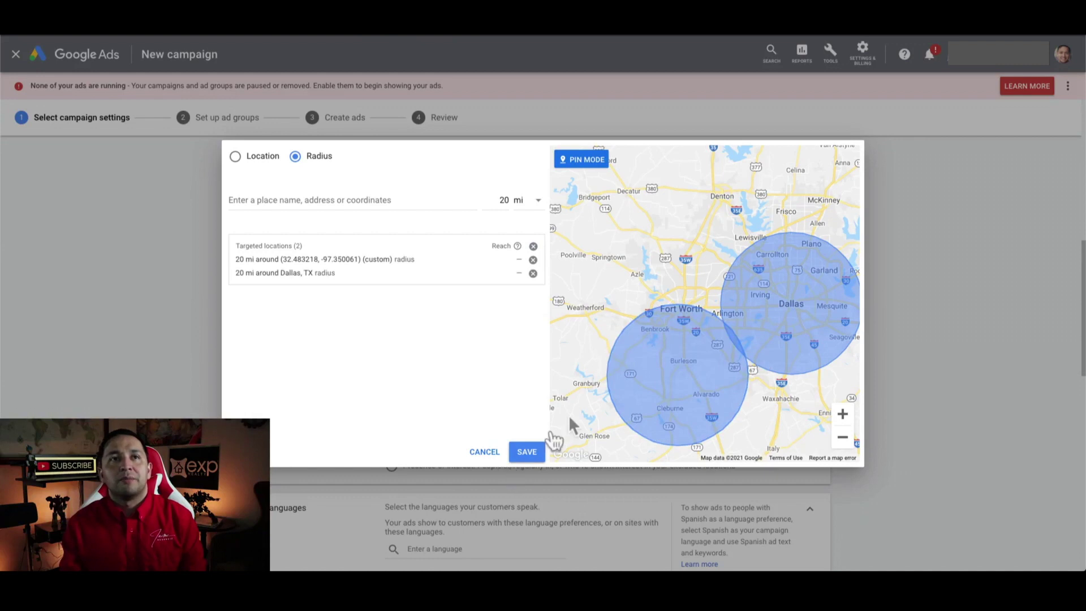
left_click(264, 158)
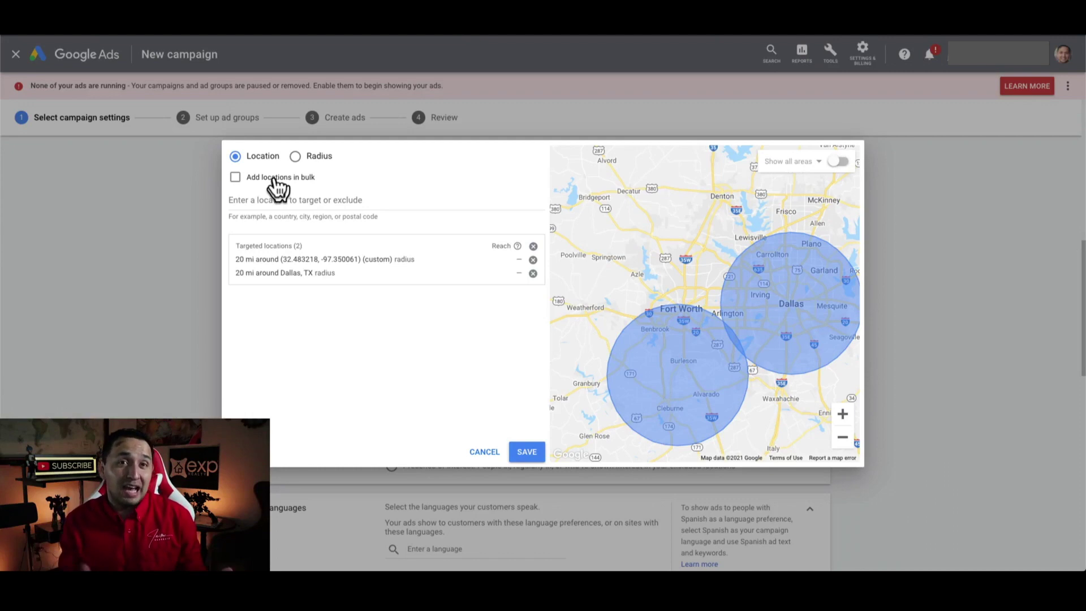
left_click(529, 451)
Try the Presence option for people in or regularly in the targeted locations, and return to Presence or interest (recommended)
scroll(534, 458, "down", 1)
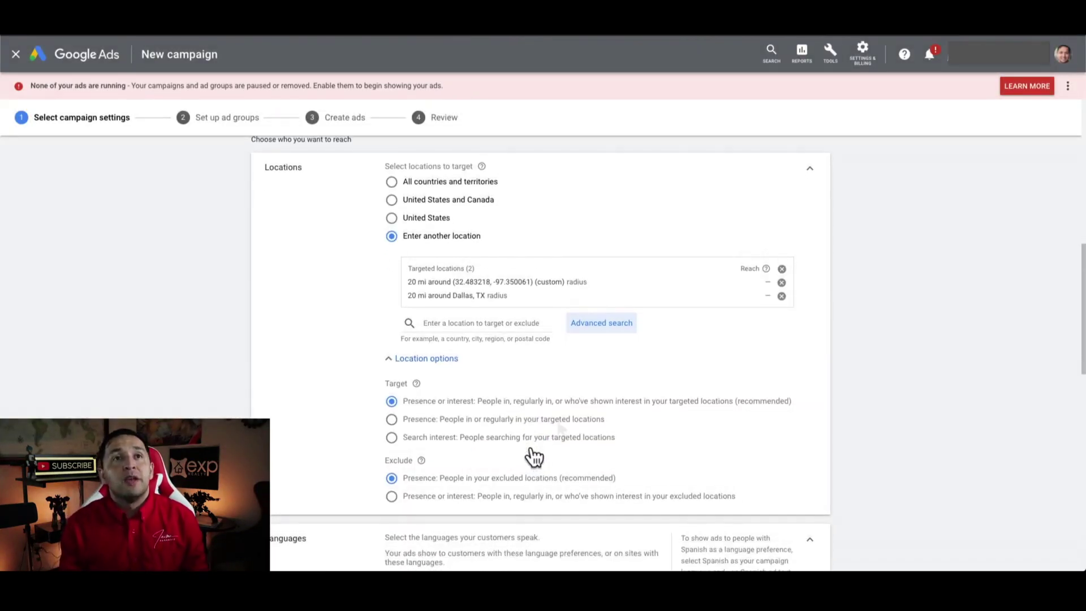
scroll(534, 390, "down", 2)
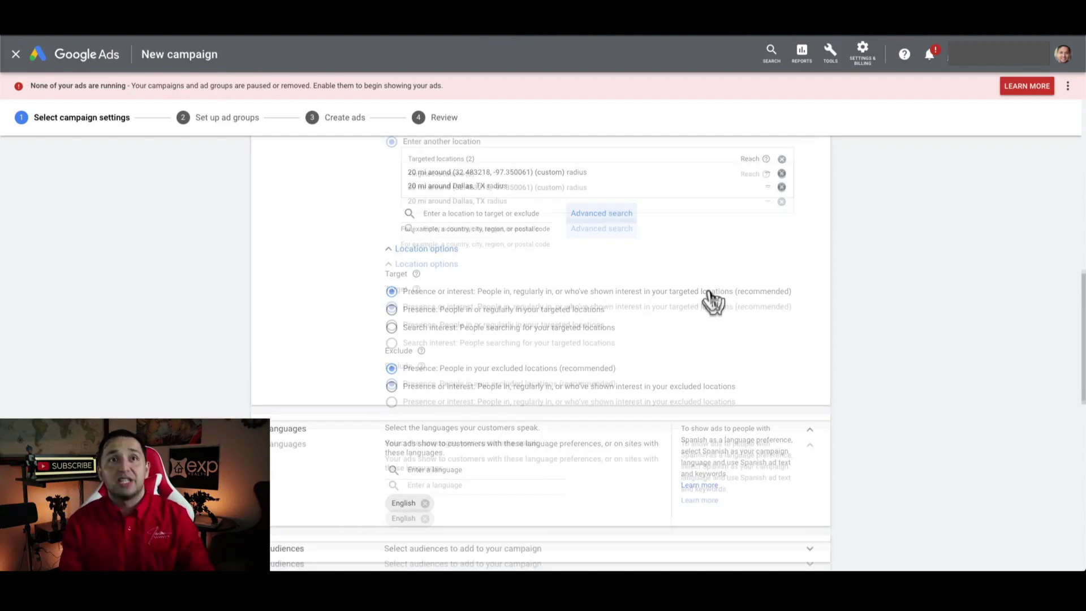
scroll(714, 301, "up", 1)
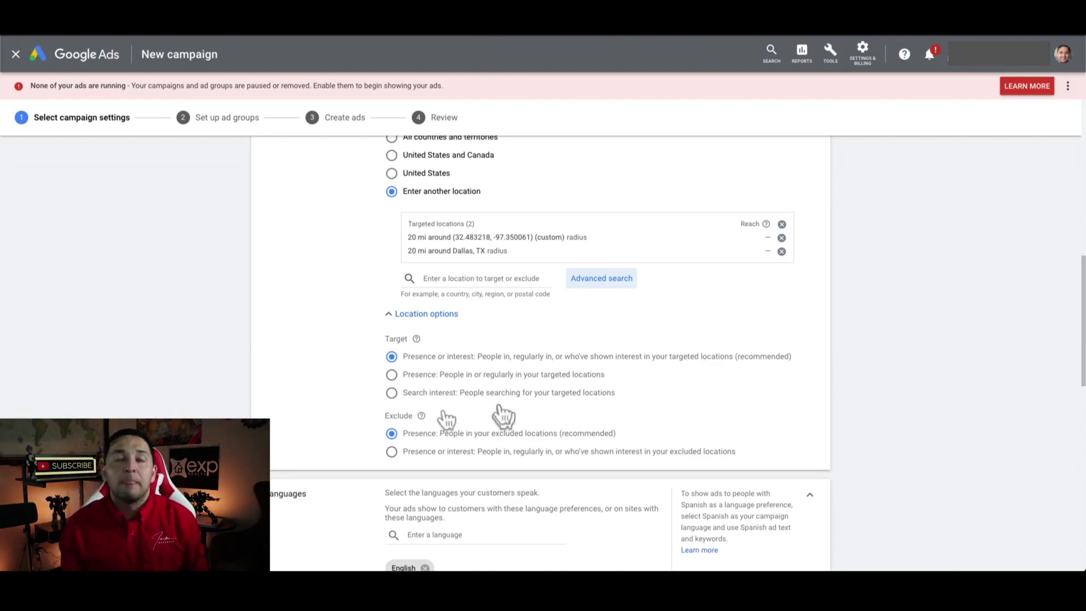
left_click(392, 376)
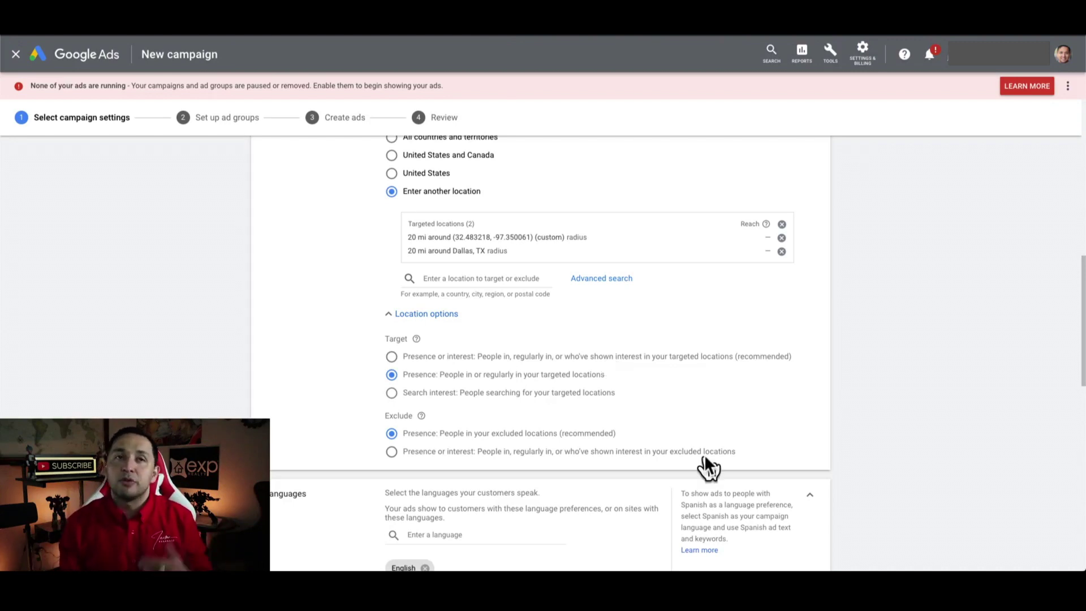
left_click(391, 356)
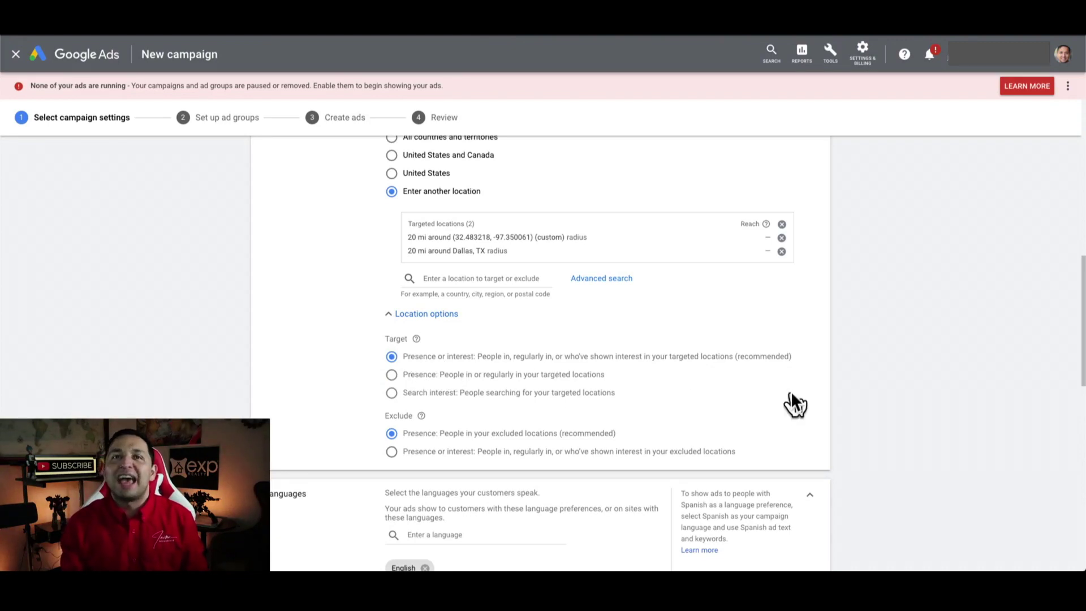
Expand the campaign's Audiences section and show the audiences for browsing by category
scroll(790, 399, "down", 3)
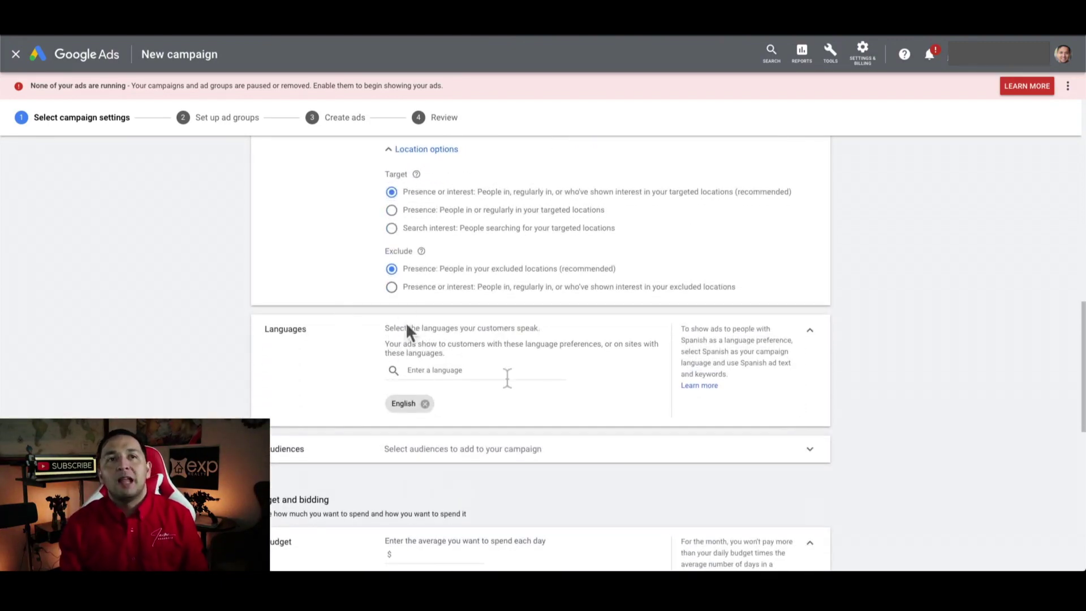
scroll(531, 393, "down", 1)
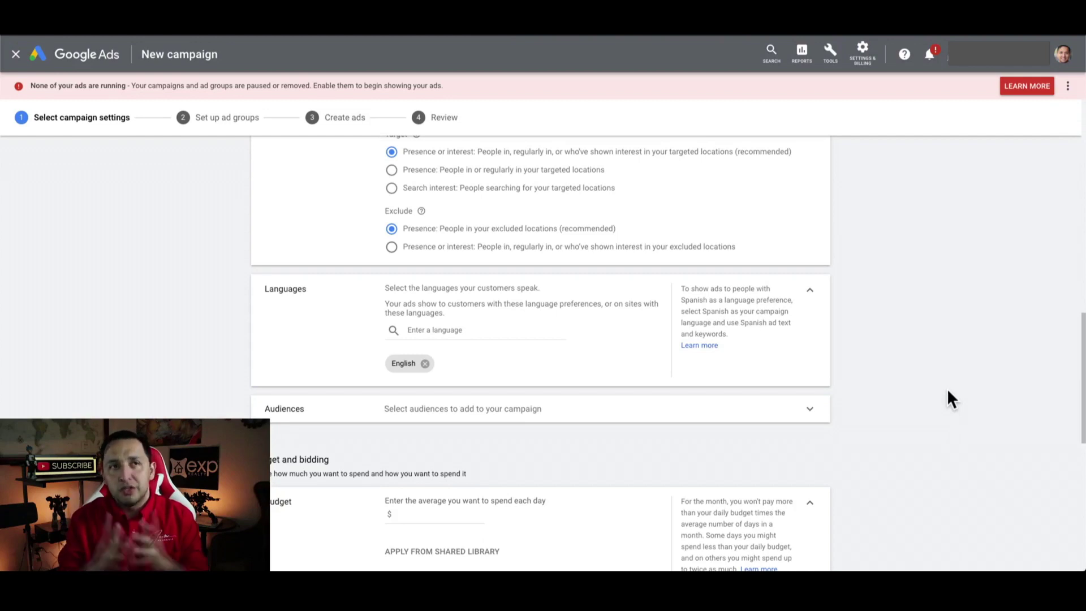
scroll(576, 441, "down", 2)
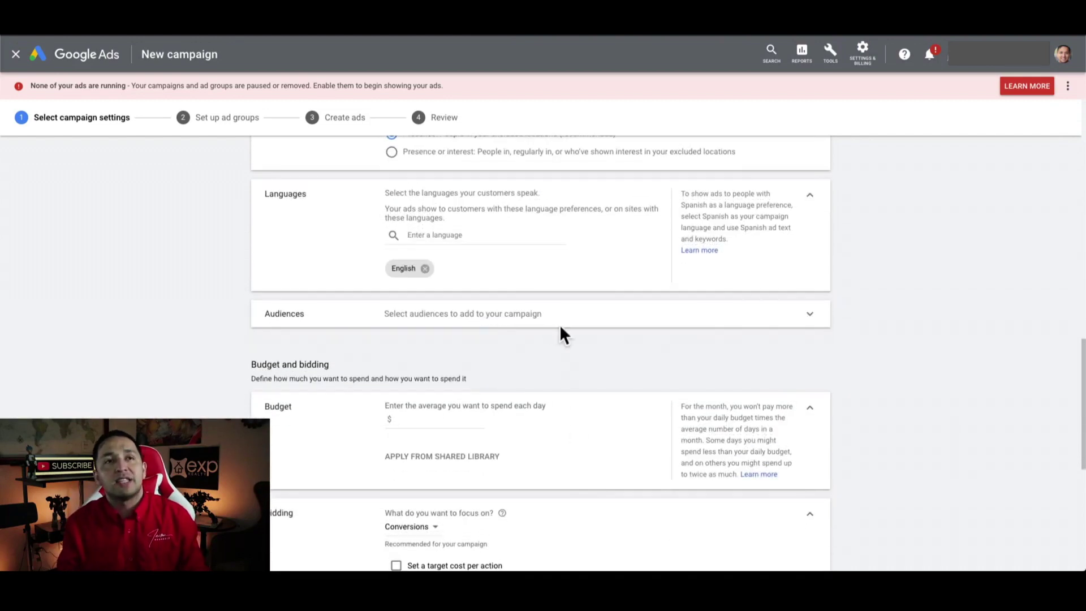
left_click(546, 321)
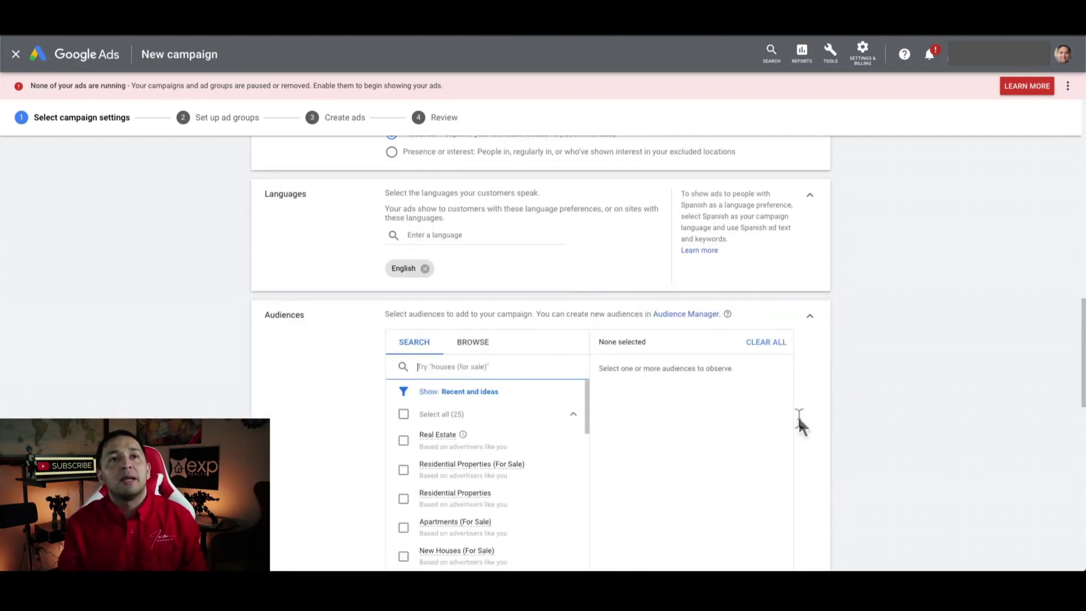
scroll(801, 425, "down", 3)
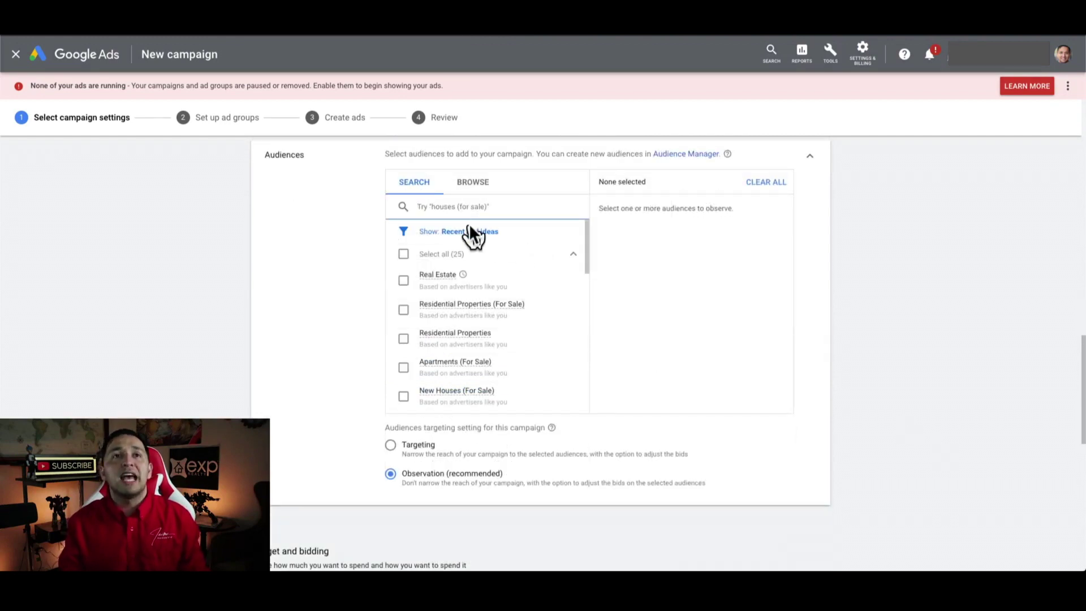
left_click(473, 184)
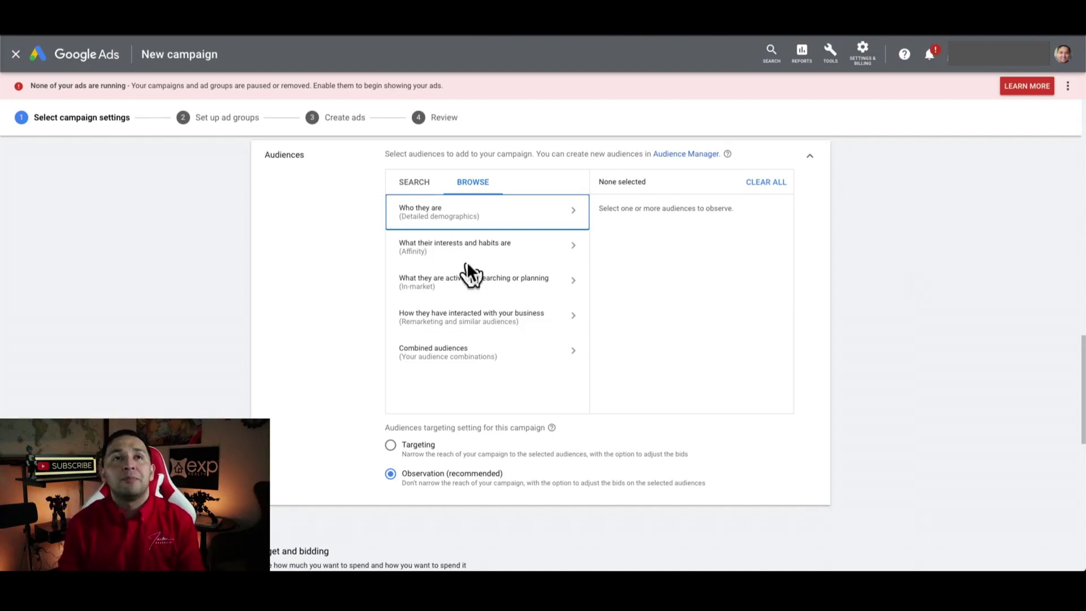
Examine the Homeownership Status options within the Who they are (Detailed demographics) audiences
left_click(521, 224)
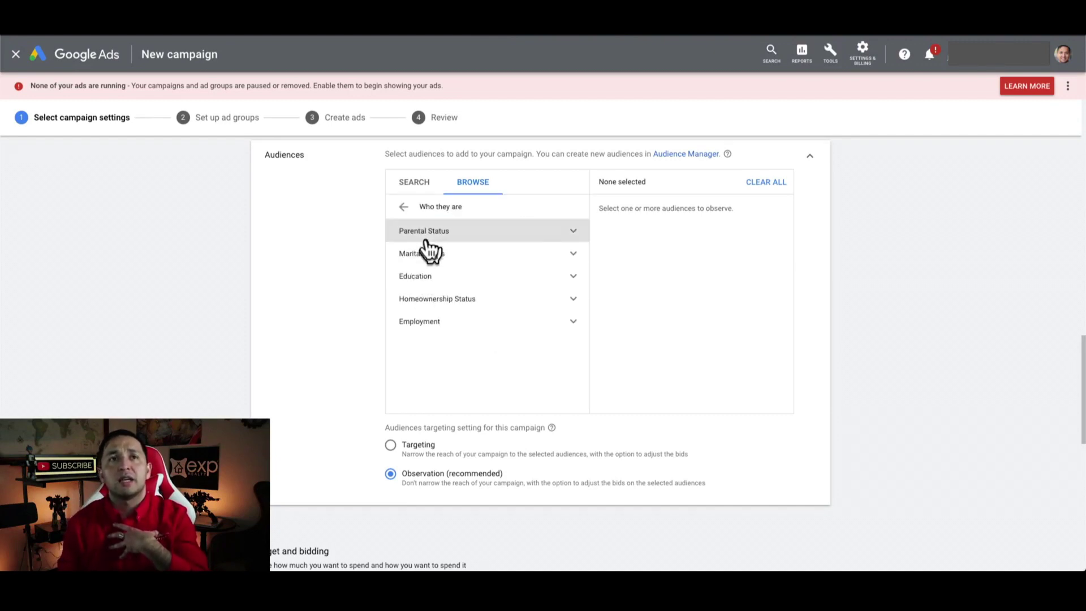
left_click(462, 306)
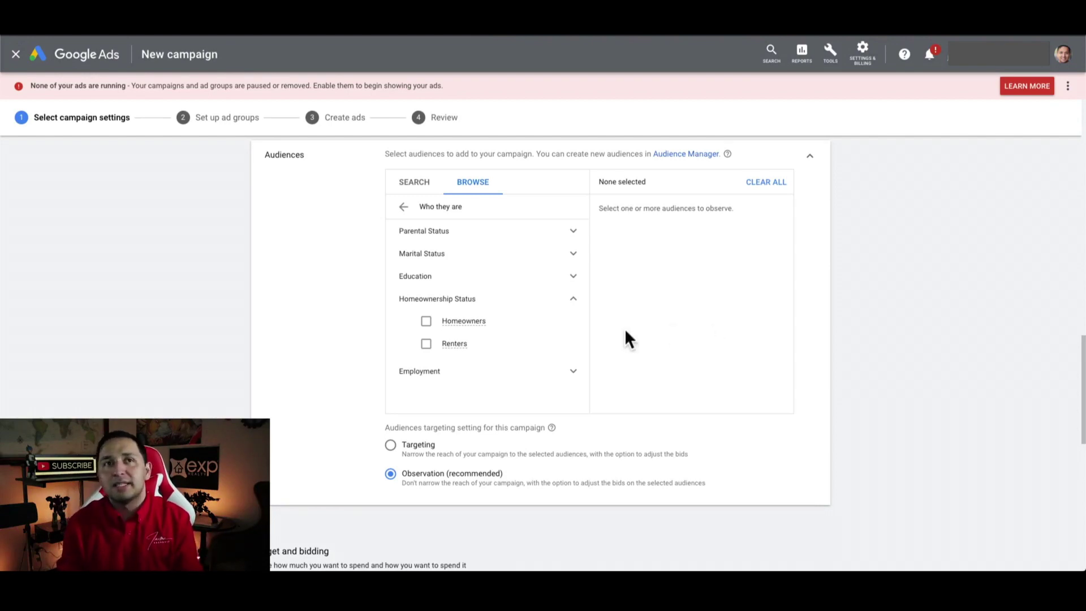
left_click(572, 300)
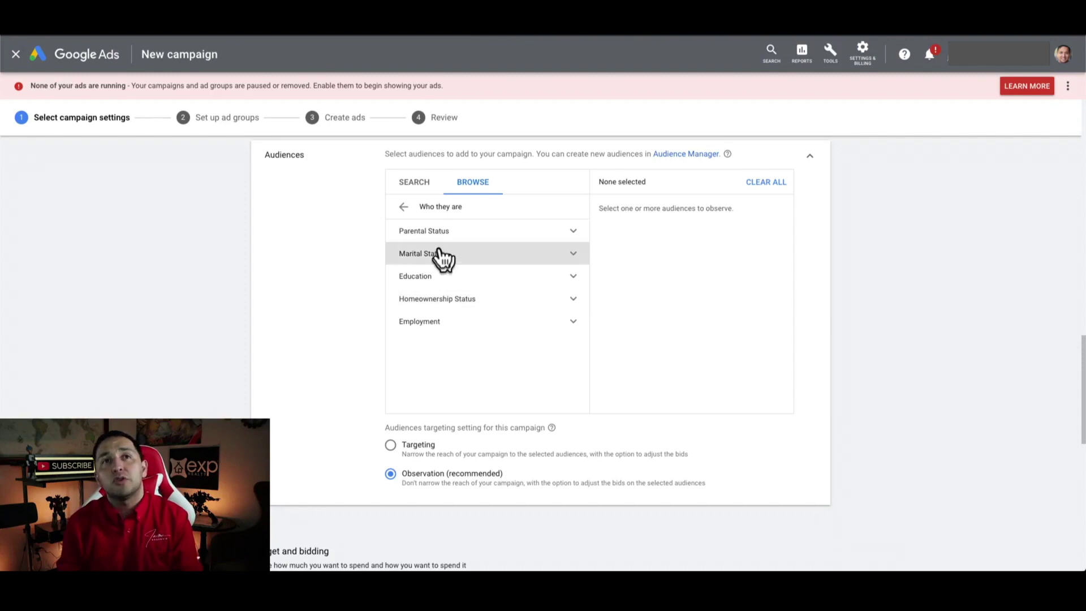
left_click(403, 207)
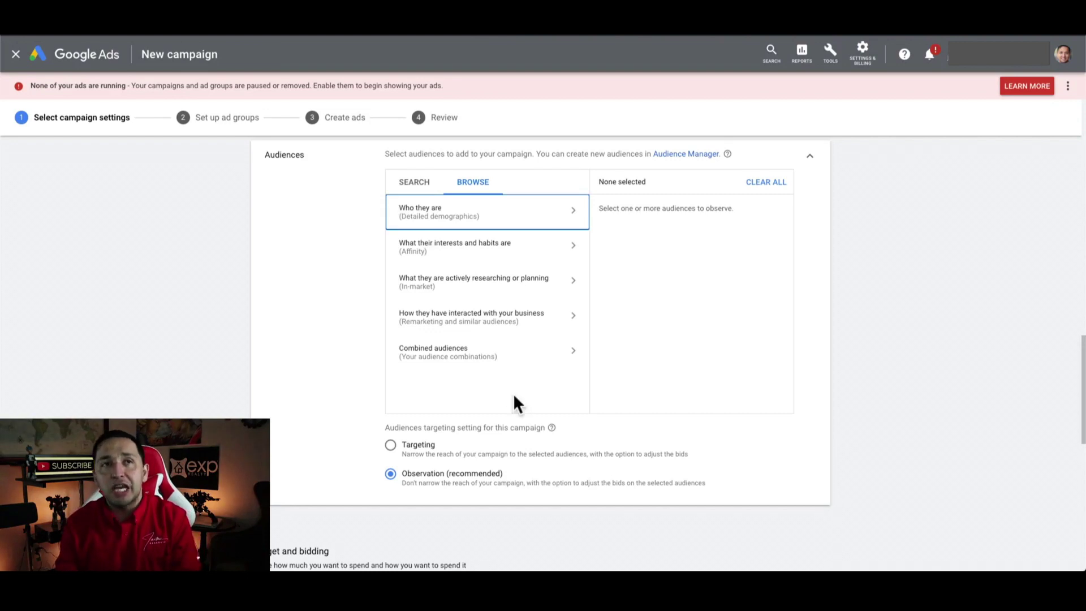
Examine the Parental Status options for parents by child age within the detailed demographics audiences
left_click(437, 217)
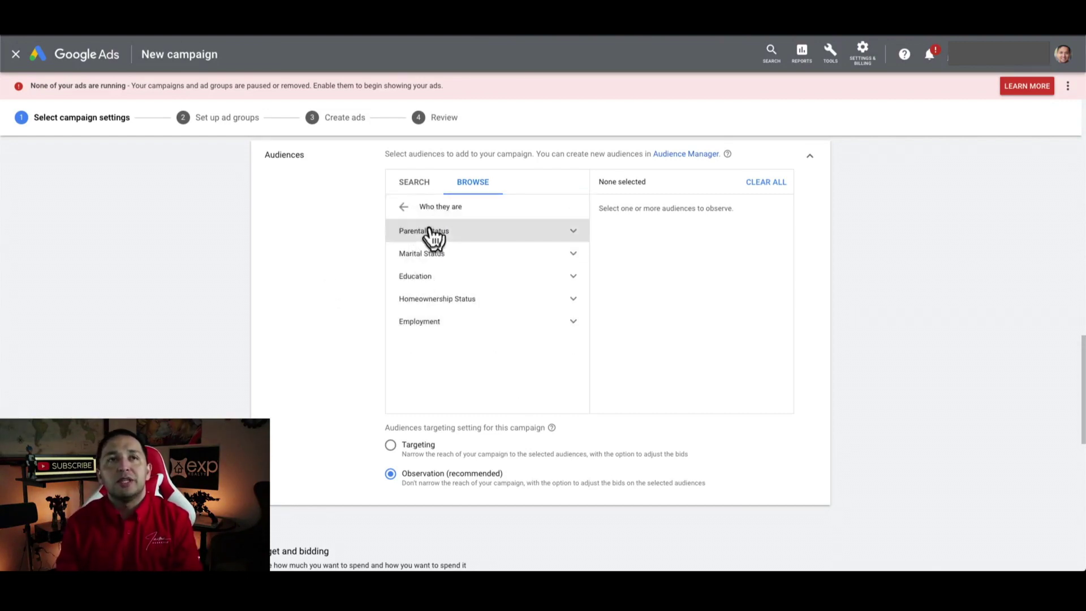
left_click(451, 232)
left_click(442, 250)
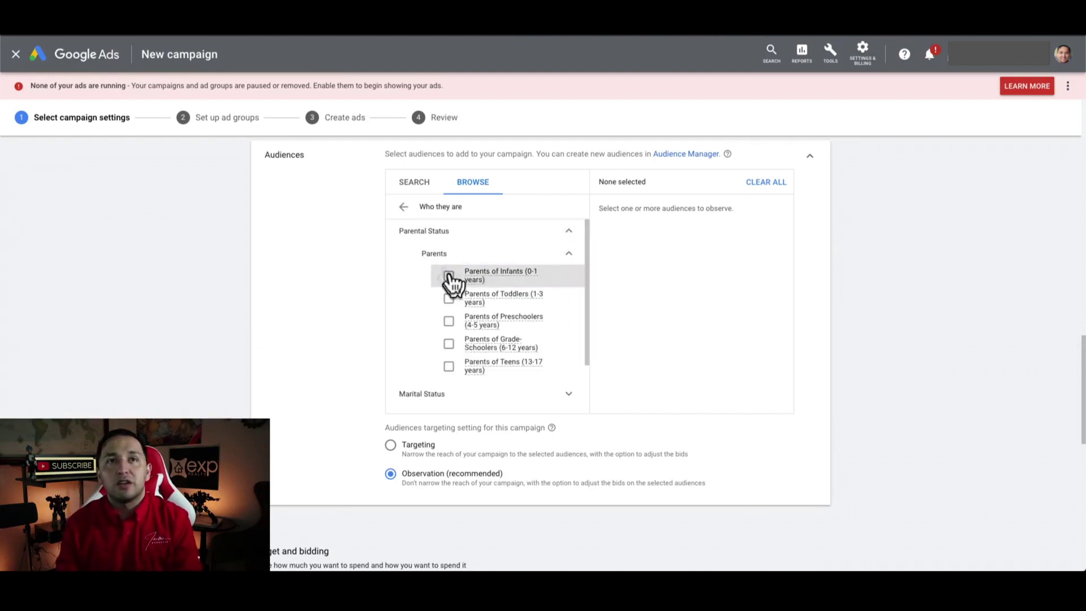
left_click(568, 254)
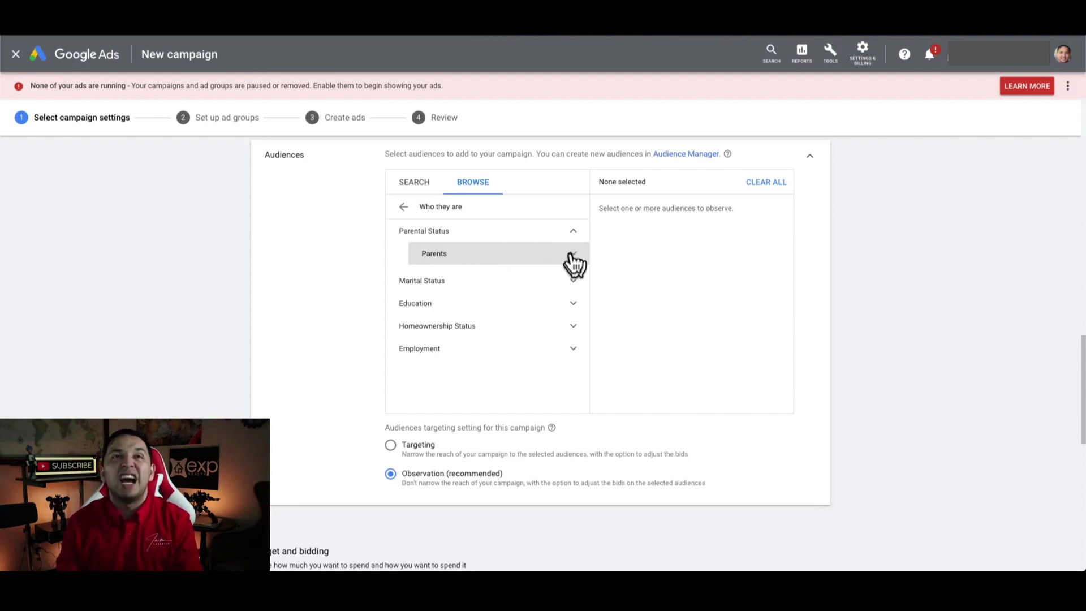
left_click(506, 254)
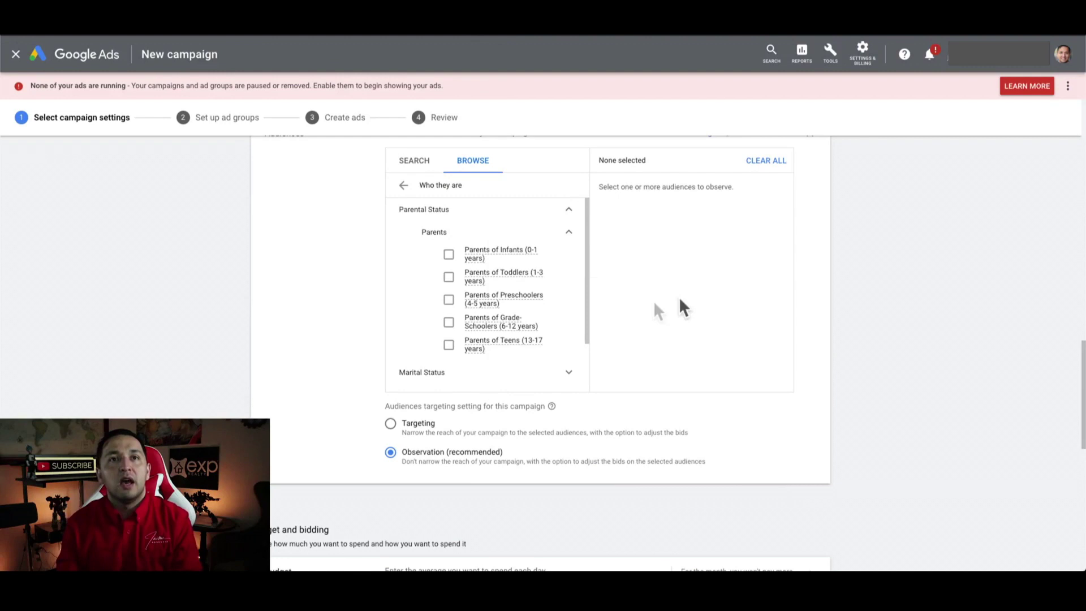
scroll(538, 342, "down", 1)
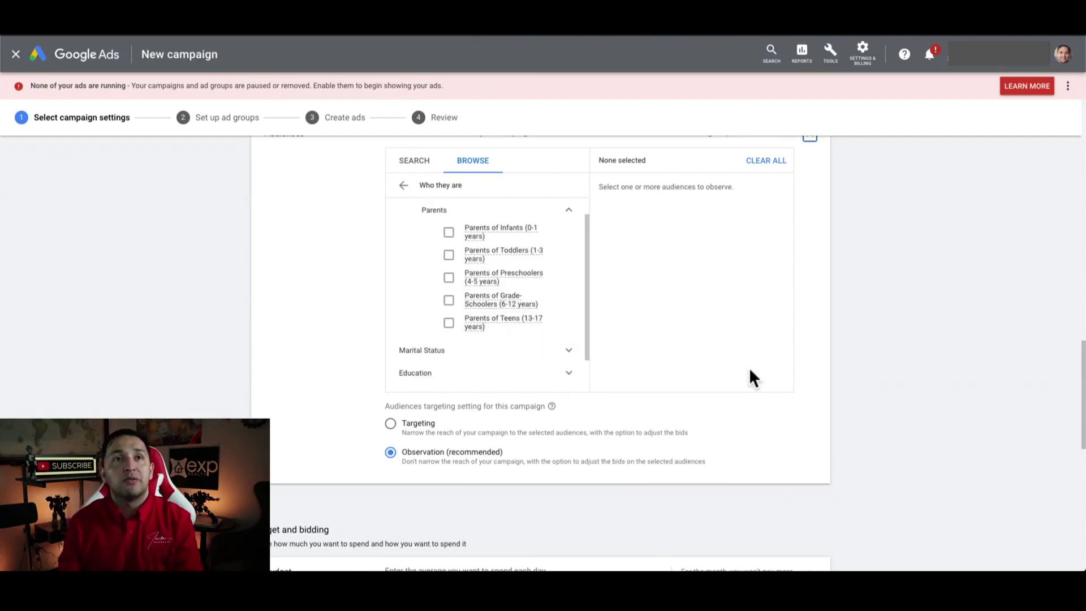
scroll(748, 362, "up", 2)
left_click(571, 321)
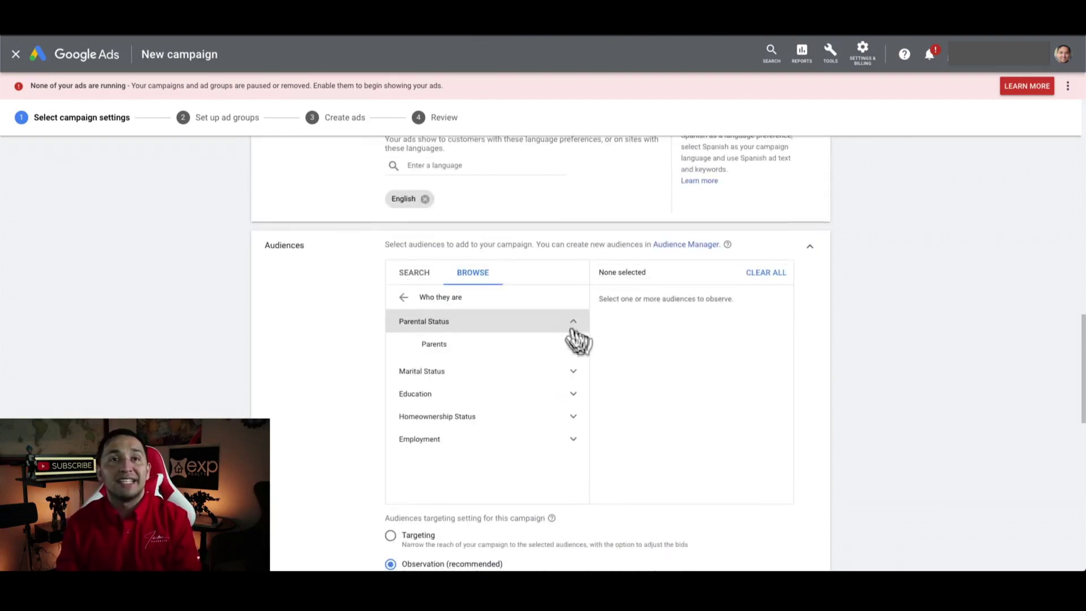
left_click(573, 323)
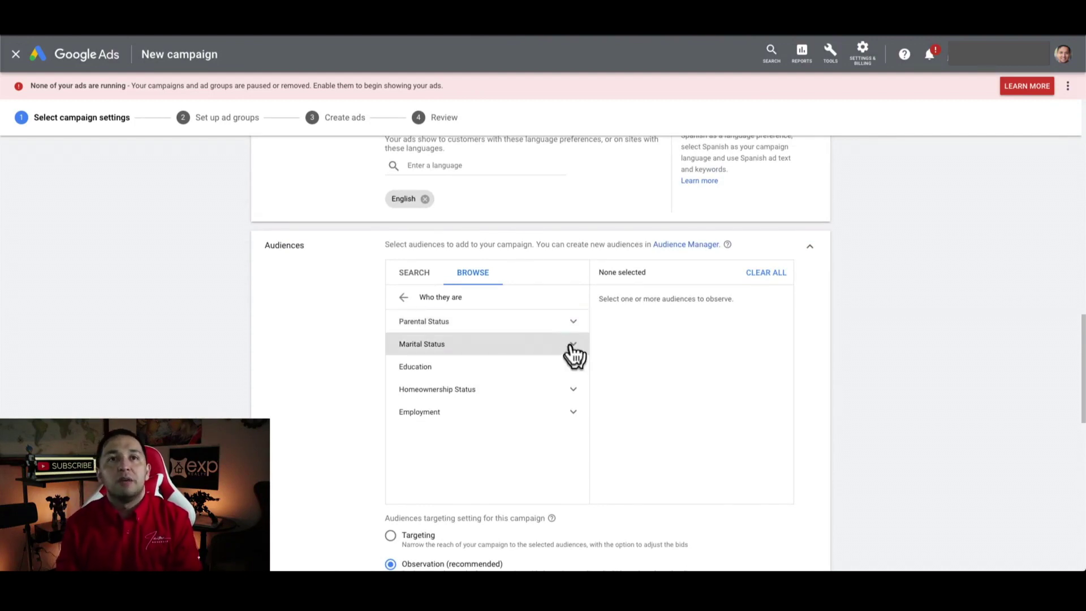
Examine the Marital Status options within the detailed demographics audiences
left_click(575, 349)
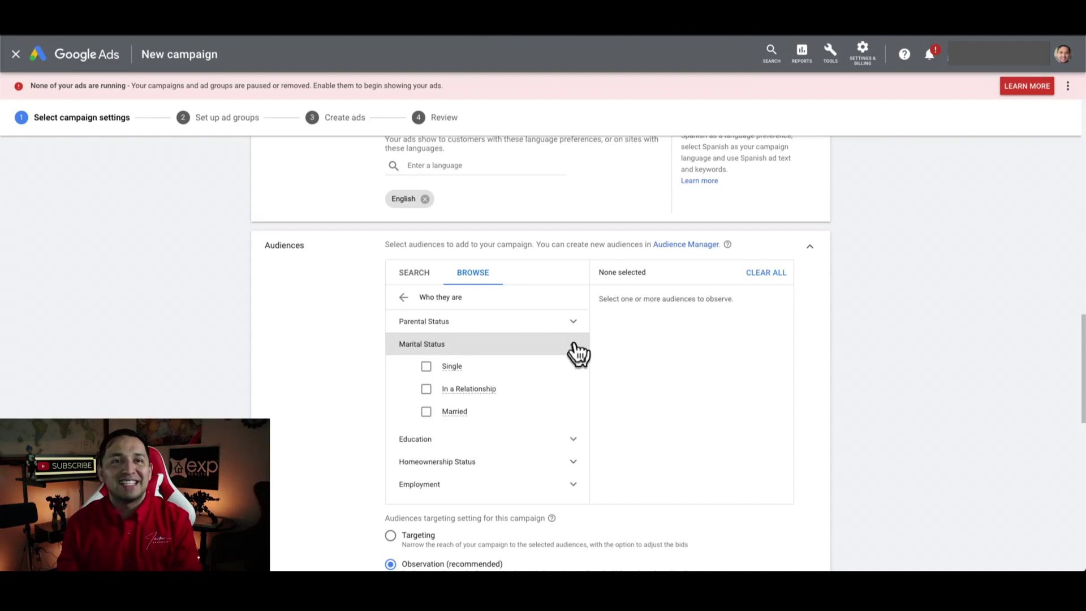
left_click(575, 345)
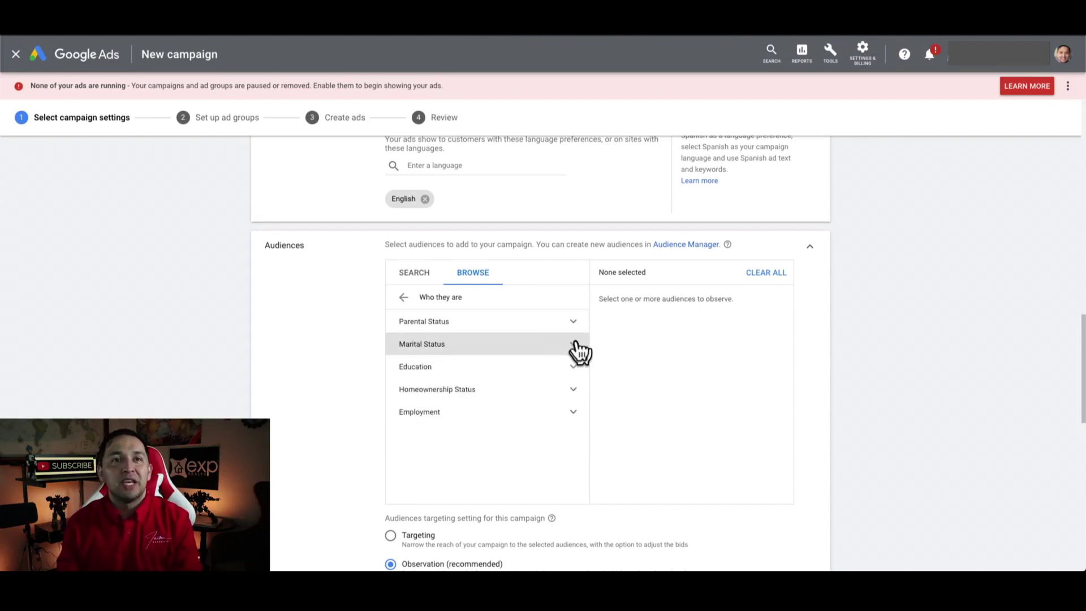
scroll(659, 387, "down", 1)
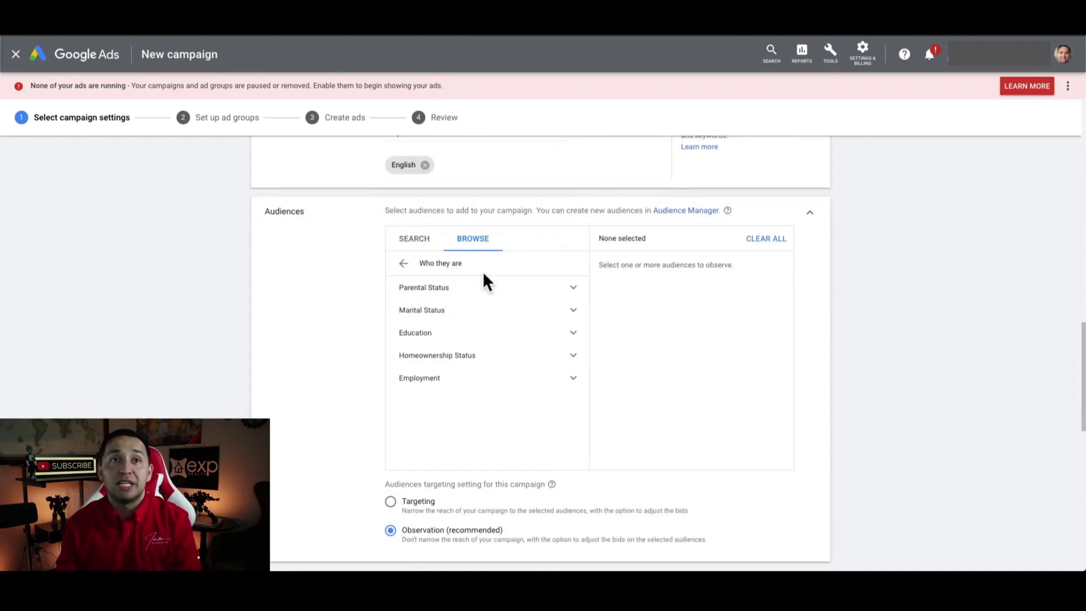
Examine the Affinity audiences covering what people's interests and habits are
left_click(413, 240)
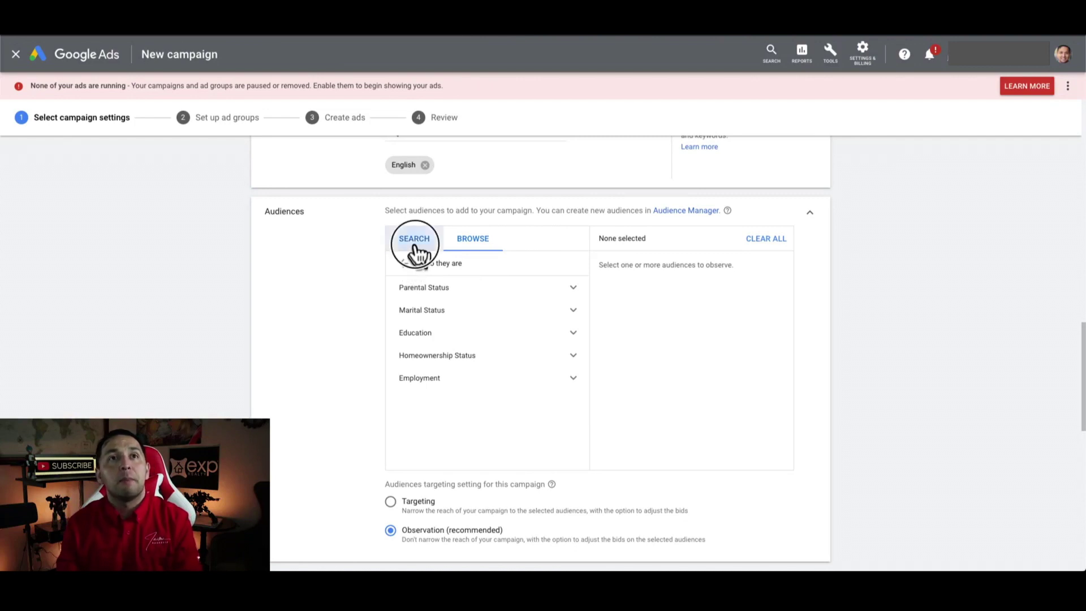
left_click(474, 238)
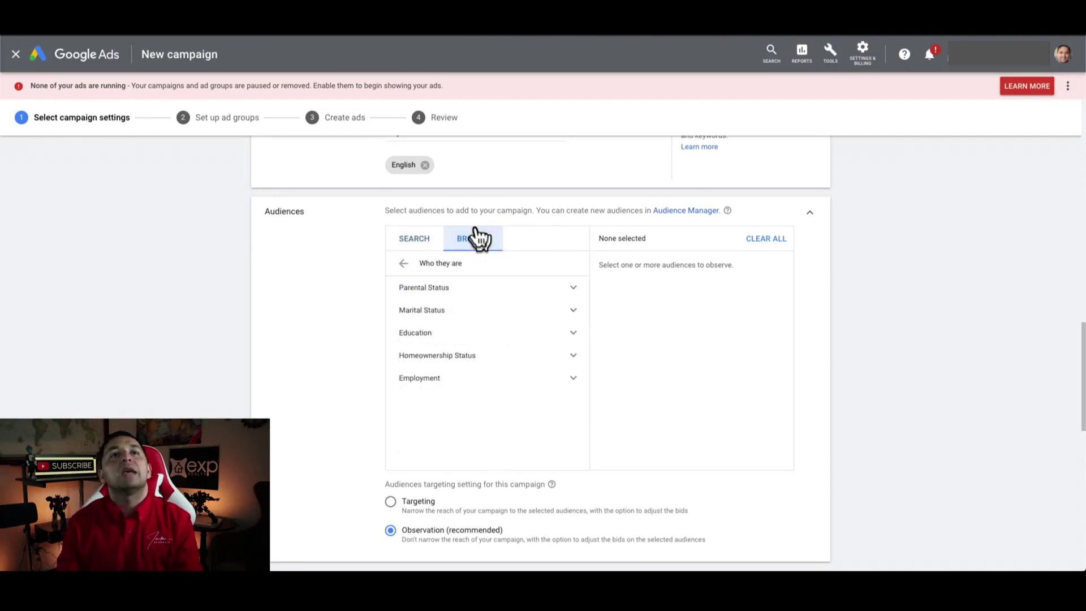
left_click(403, 263)
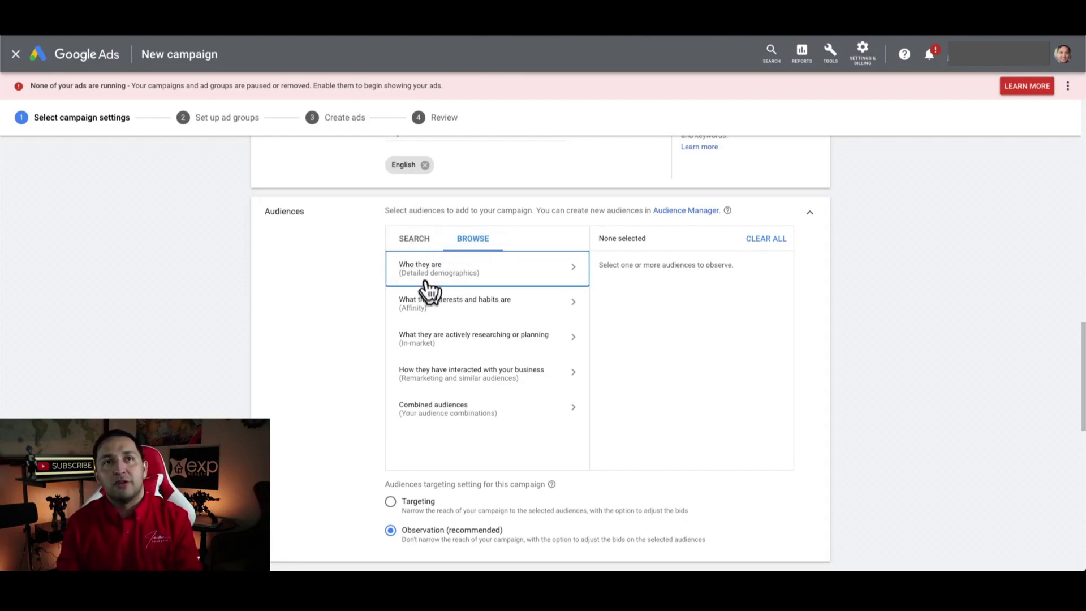
left_click(523, 315)
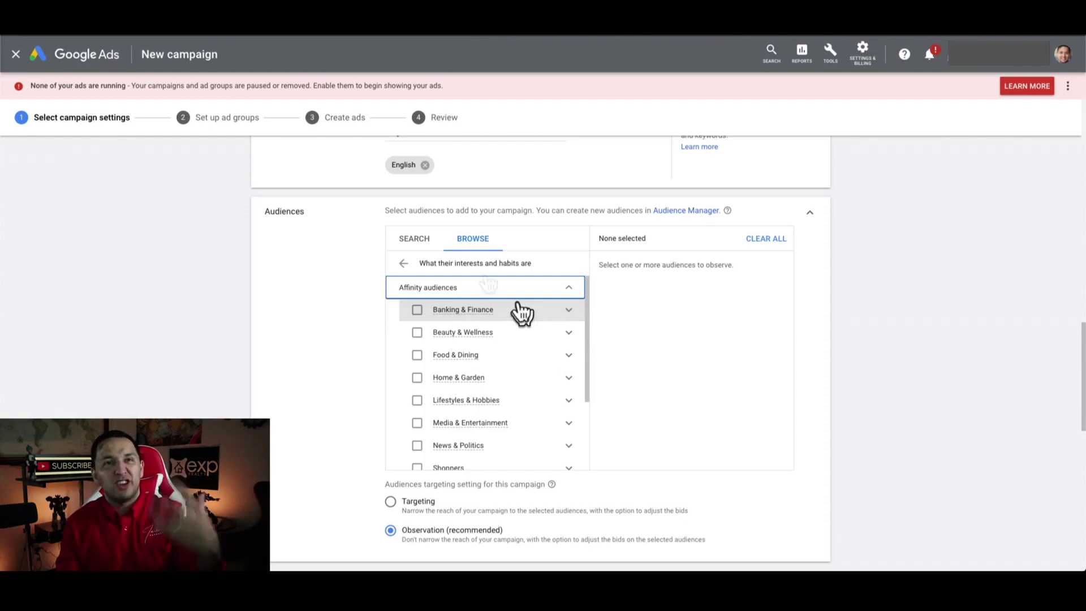
left_click(404, 263)
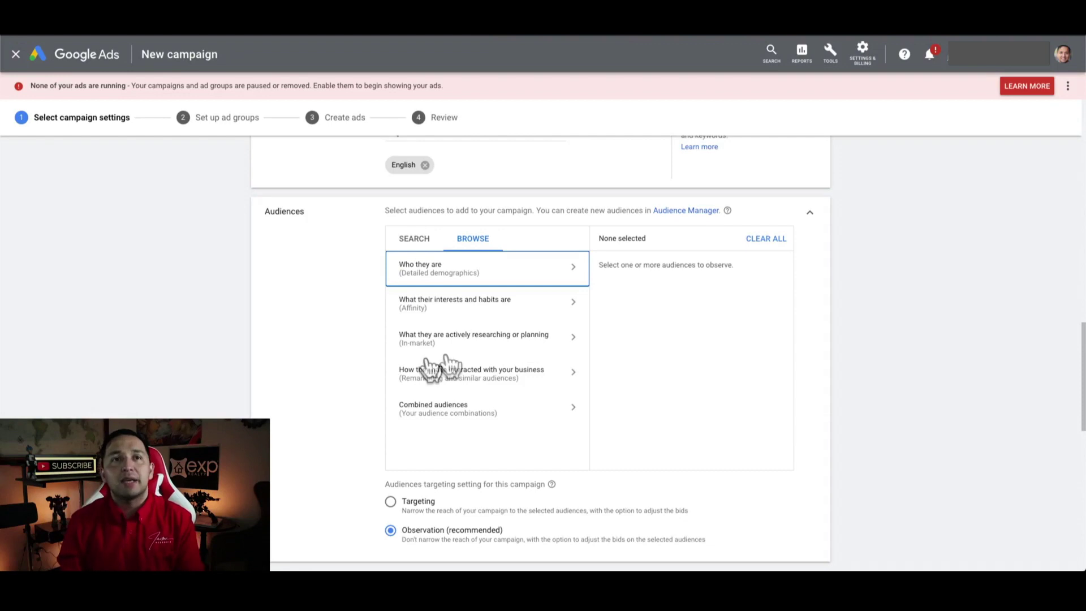
Select the Real Estate audience among the In-market audiences and expand its subcategories
left_click(503, 339)
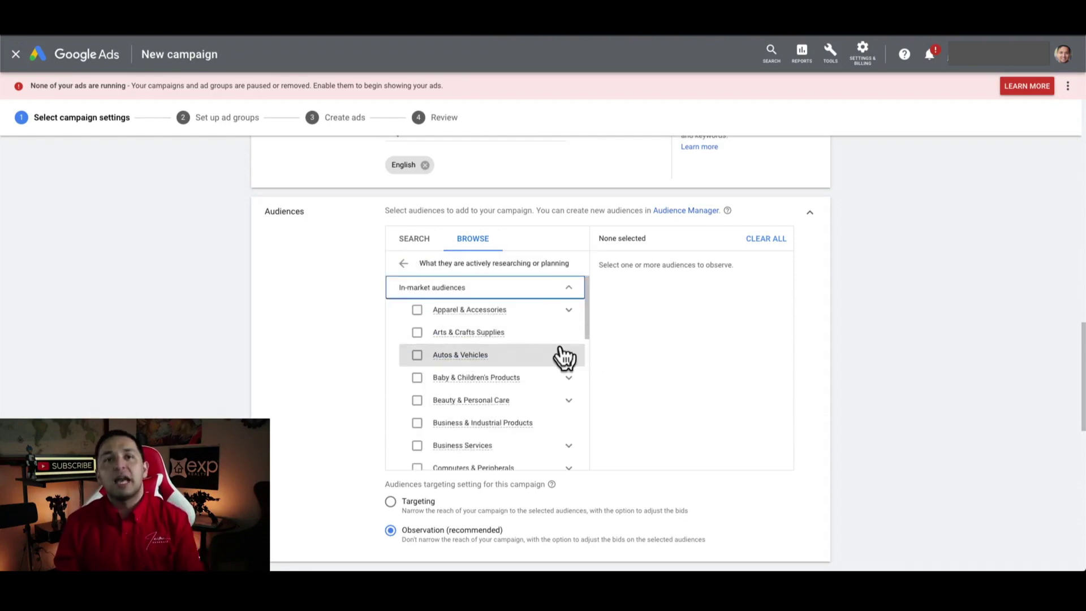
scroll(563, 356, "down", 4)
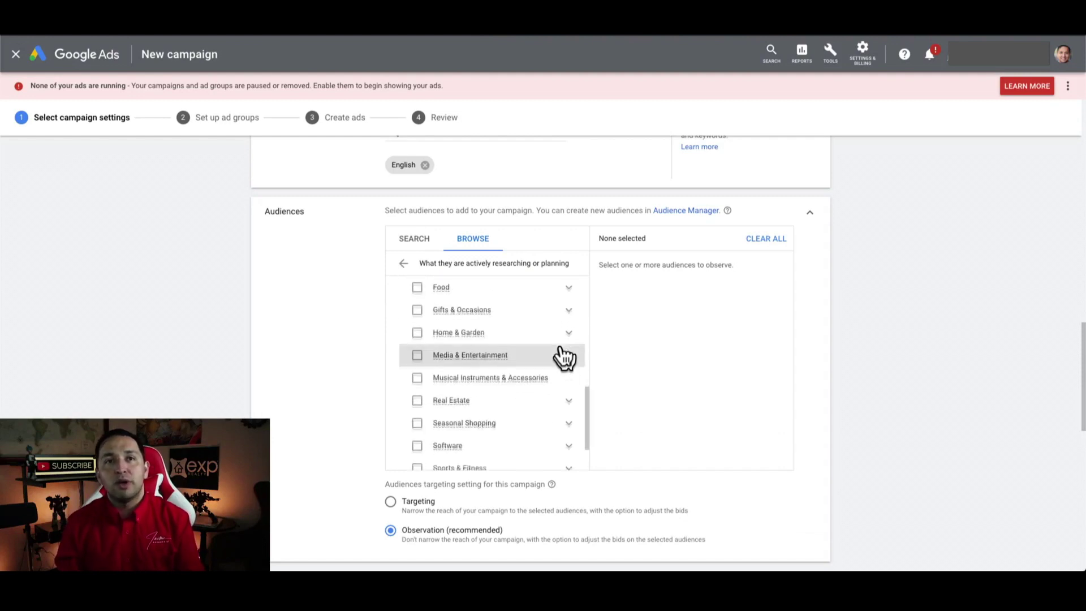
scroll(563, 357, "down", 1)
left_click(513, 351)
left_click(569, 342)
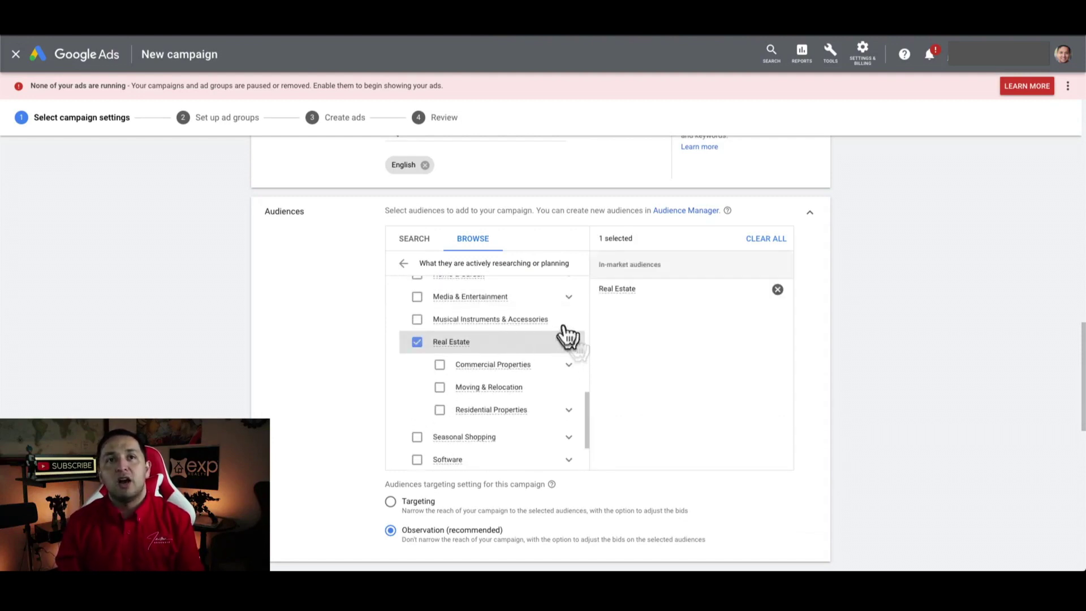
Add the New Houses (For Sale) in-market audience found under Residential Properties (For Sale) > Houses (For Sale)
left_click(569, 411)
scroll(572, 421, "down", 1)
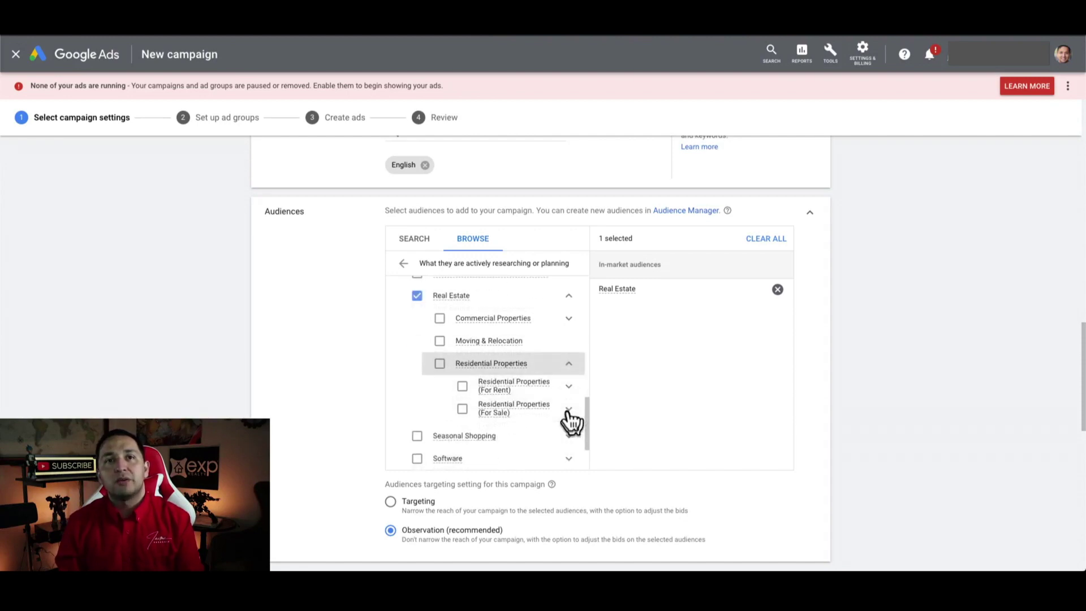
left_click(570, 400)
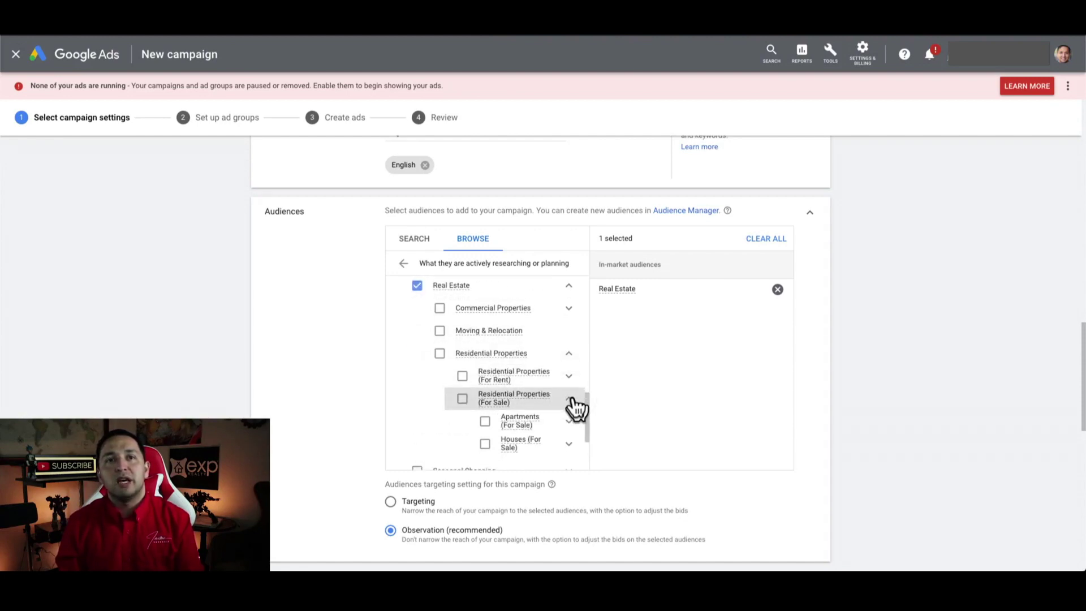
scroll(573, 413, "down", 1)
left_click(569, 401)
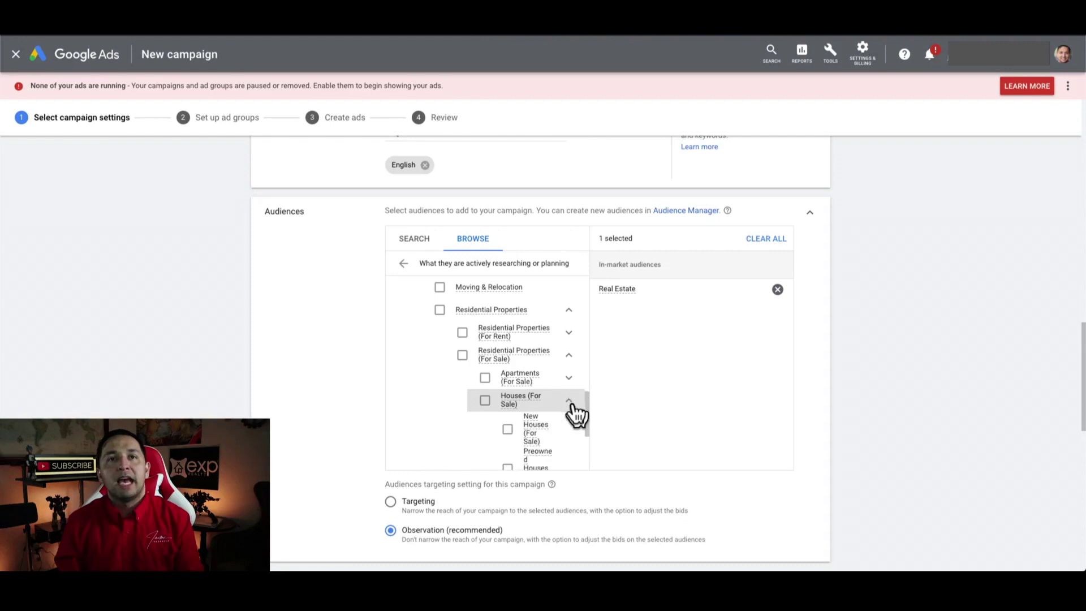
scroll(572, 435, "down", 1)
left_click(508, 392)
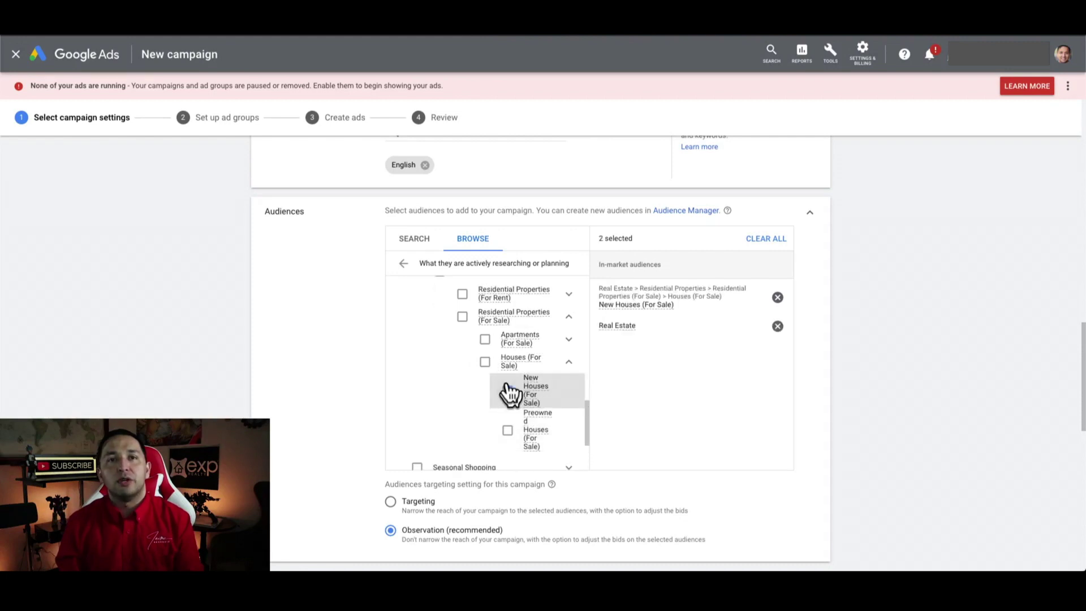
Remove the broad Real Estate in-market audience from the selected audiences
scroll(651, 422, "up", 3)
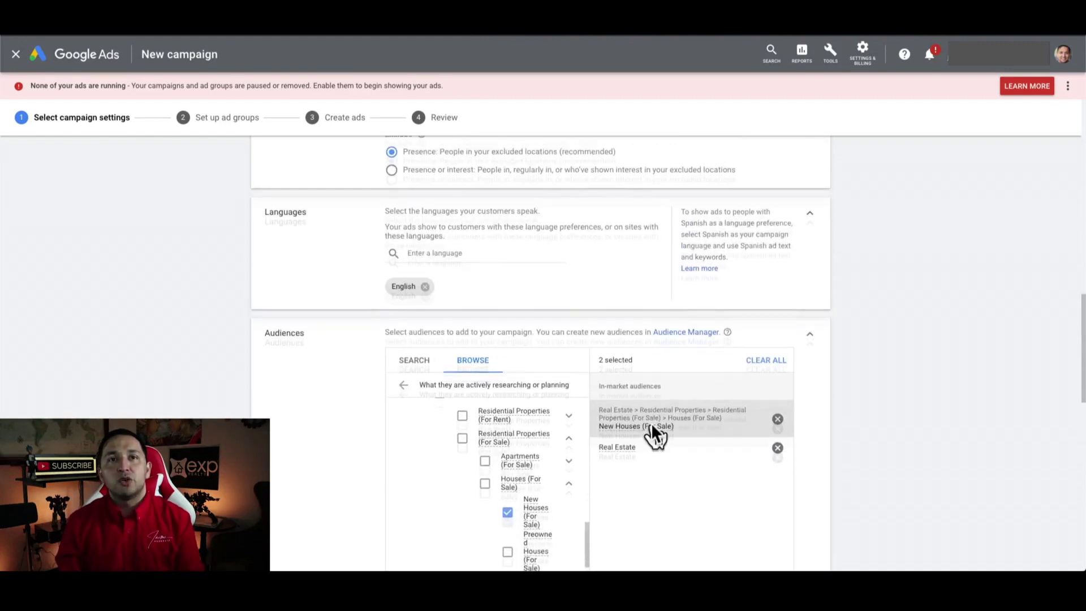
scroll(436, 445, "up", 2)
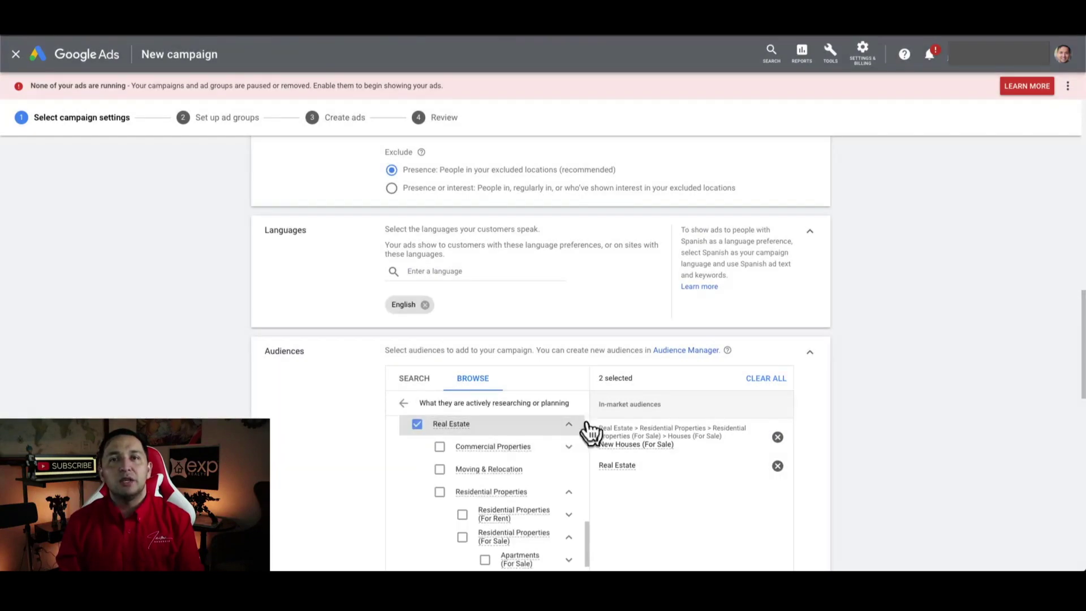
left_click(416, 425)
scroll(697, 534, "down", 1)
scroll(498, 485, "down", 1)
scroll(690, 452, "down", 1)
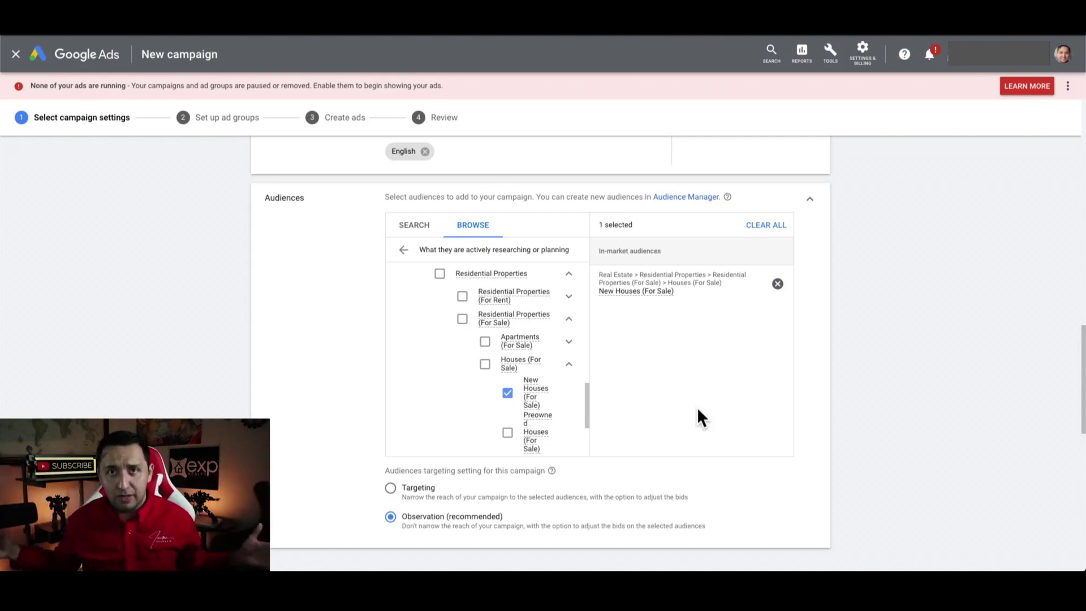
scroll(698, 409, "up", 5)
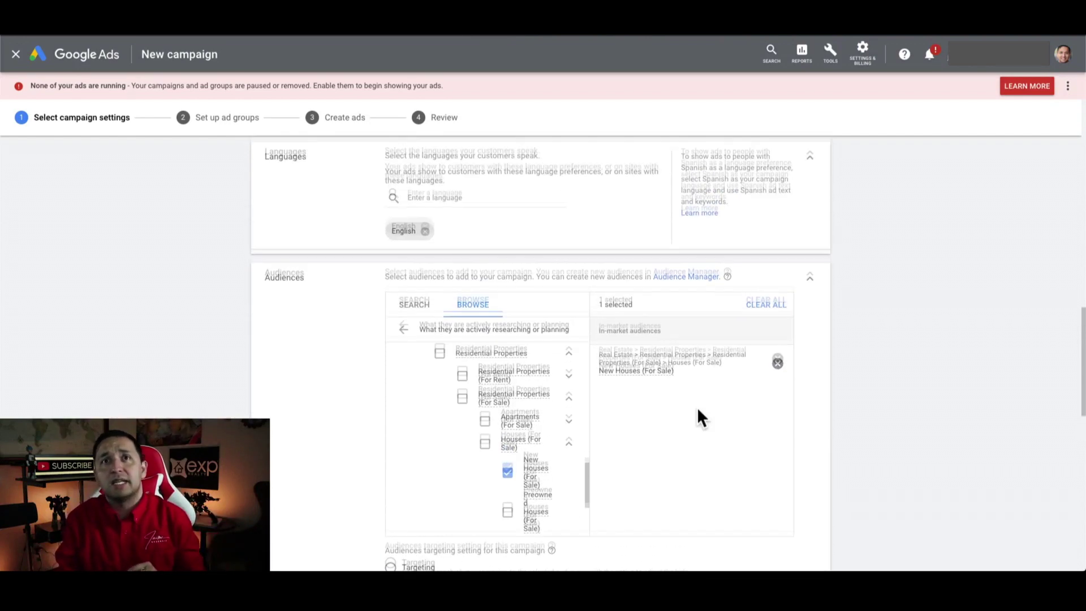
scroll(697, 406, "up", 4)
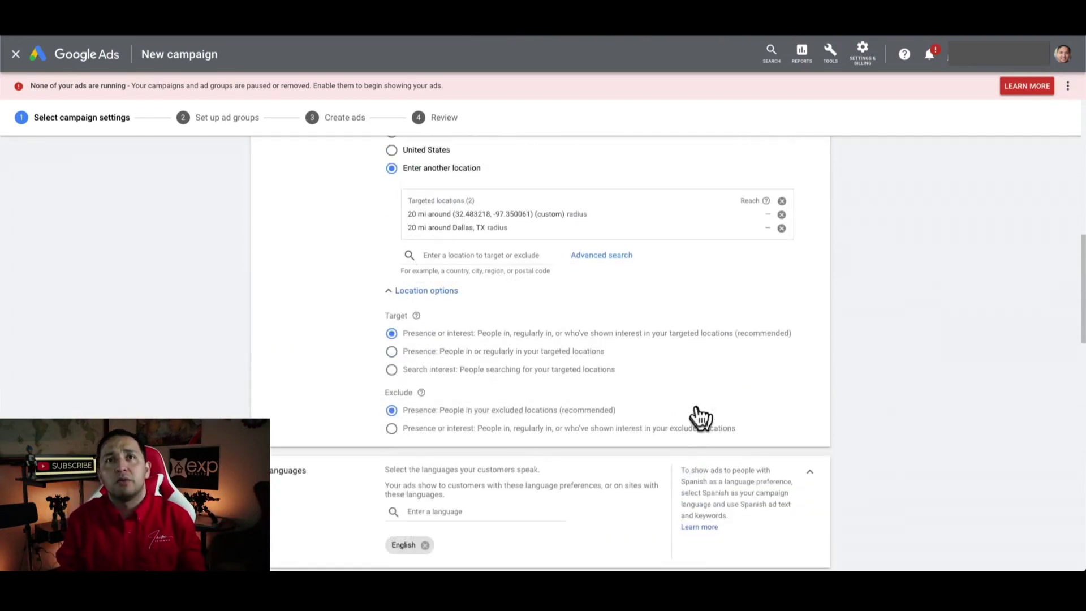
scroll(560, 435, "down", 9)
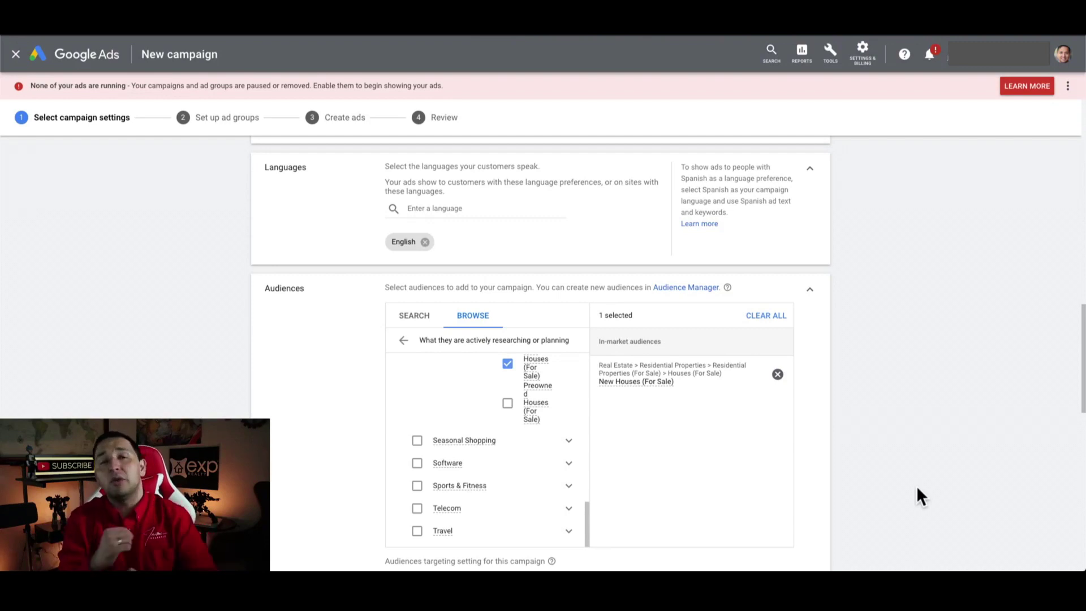
scroll(916, 485, "down", 2)
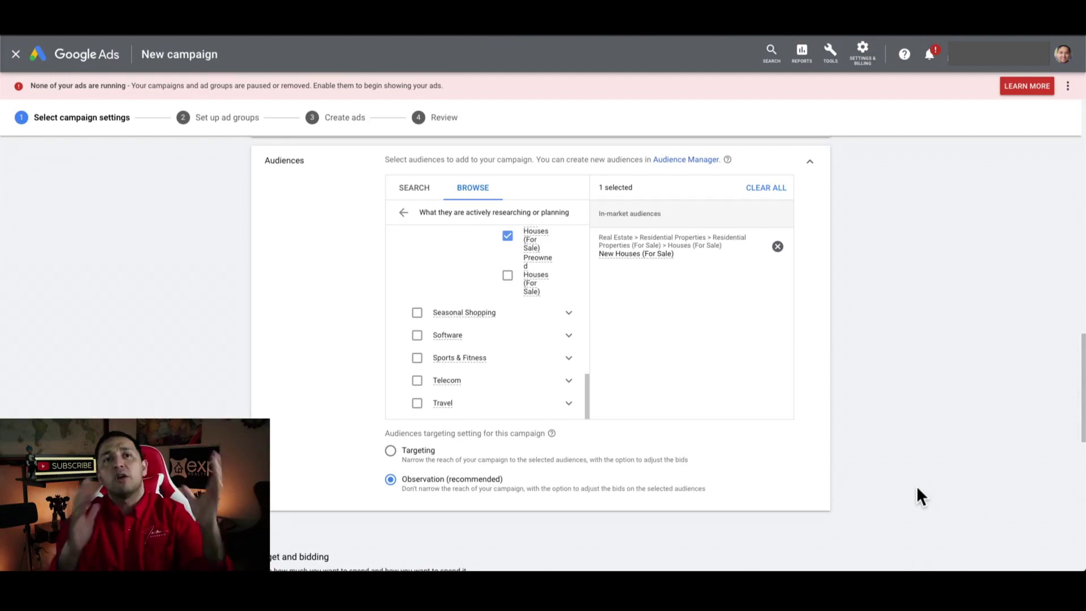
scroll(917, 485, "up", 2)
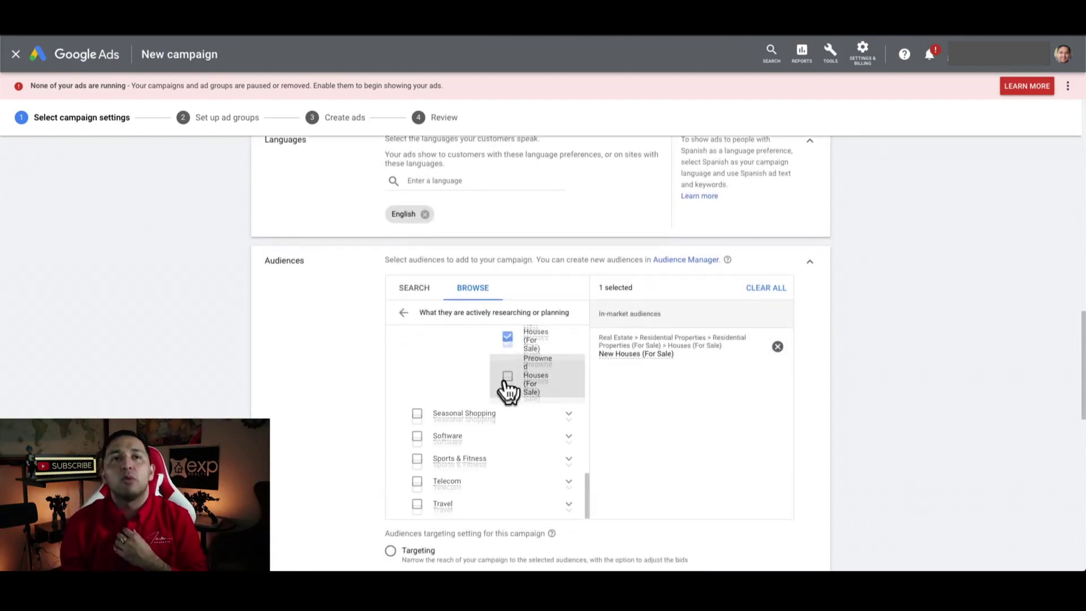
Look through the audience lists for how people have interacted with the business and return to the audience categories
left_click(404, 313)
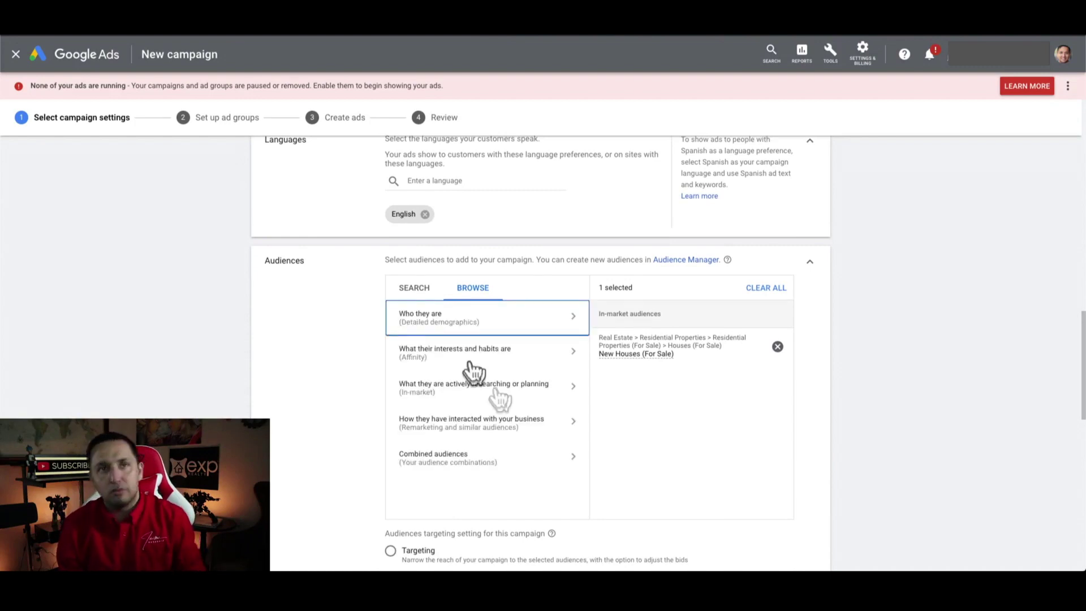
scroll(620, 440, "down", 2)
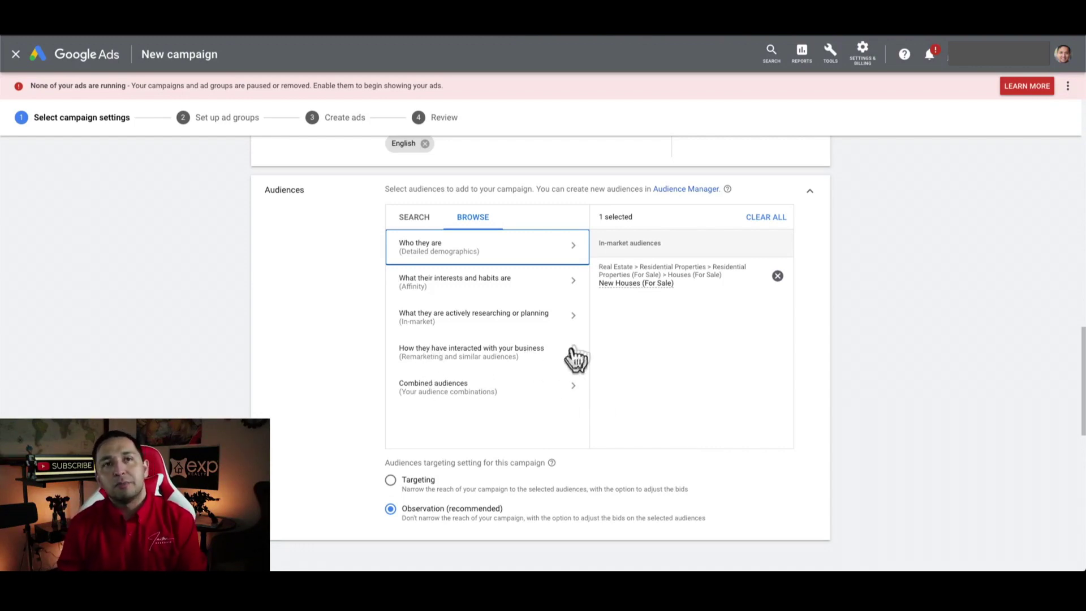
left_click(577, 353)
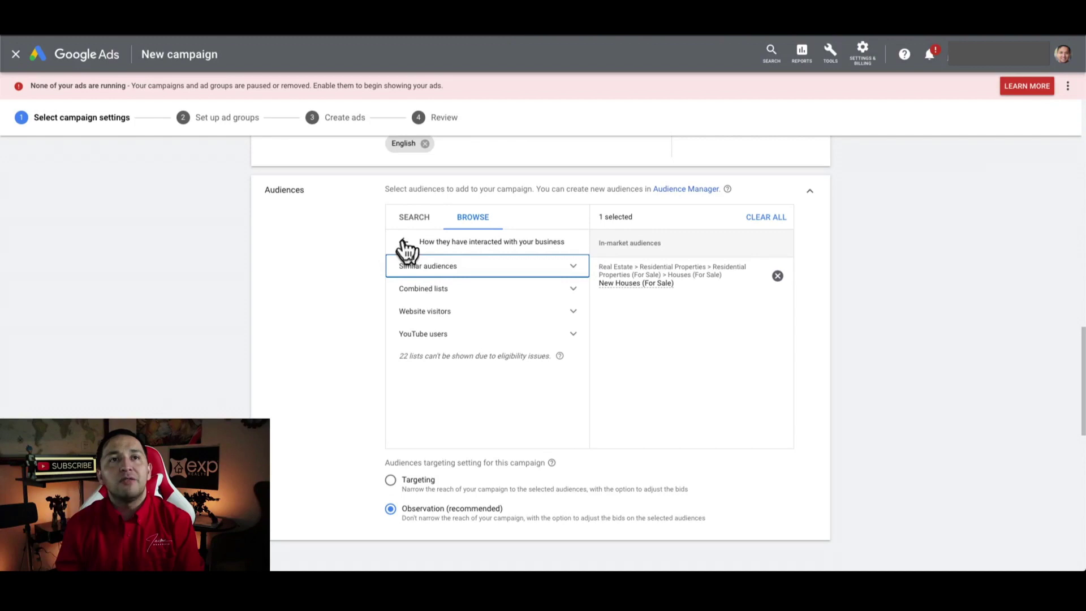
left_click(403, 242)
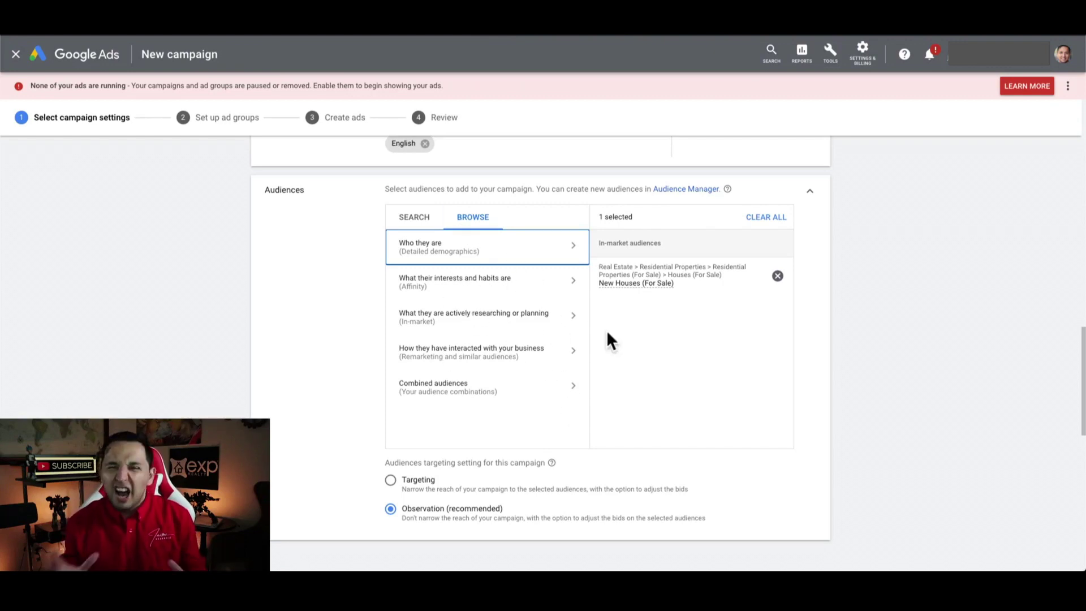
Set the campaign's average daily budget to $50
scroll(607, 334, "down", 3)
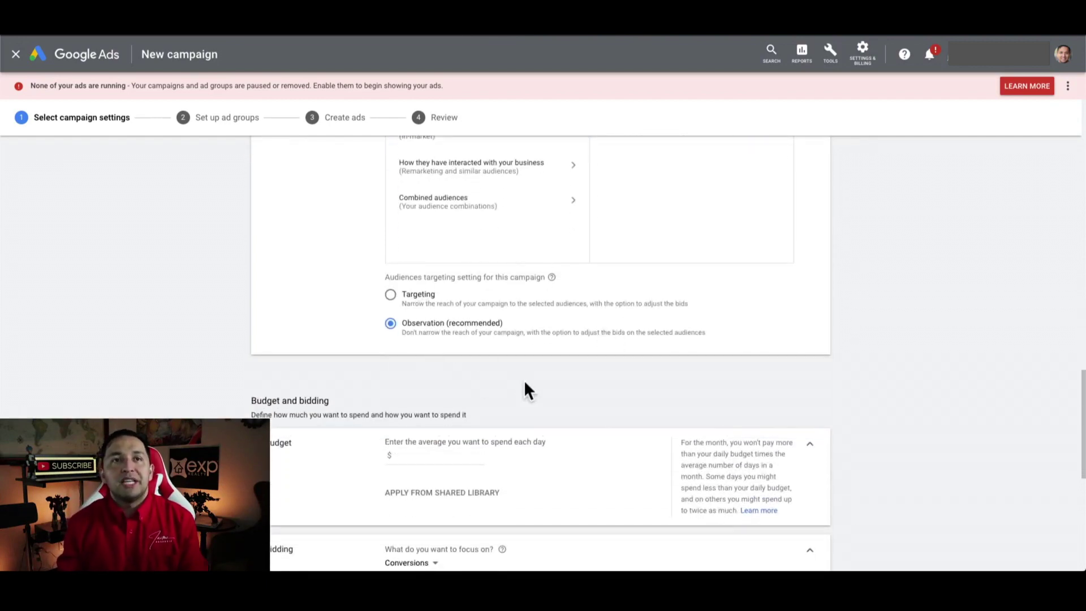
scroll(524, 379, "down", 3)
left_click(457, 308)
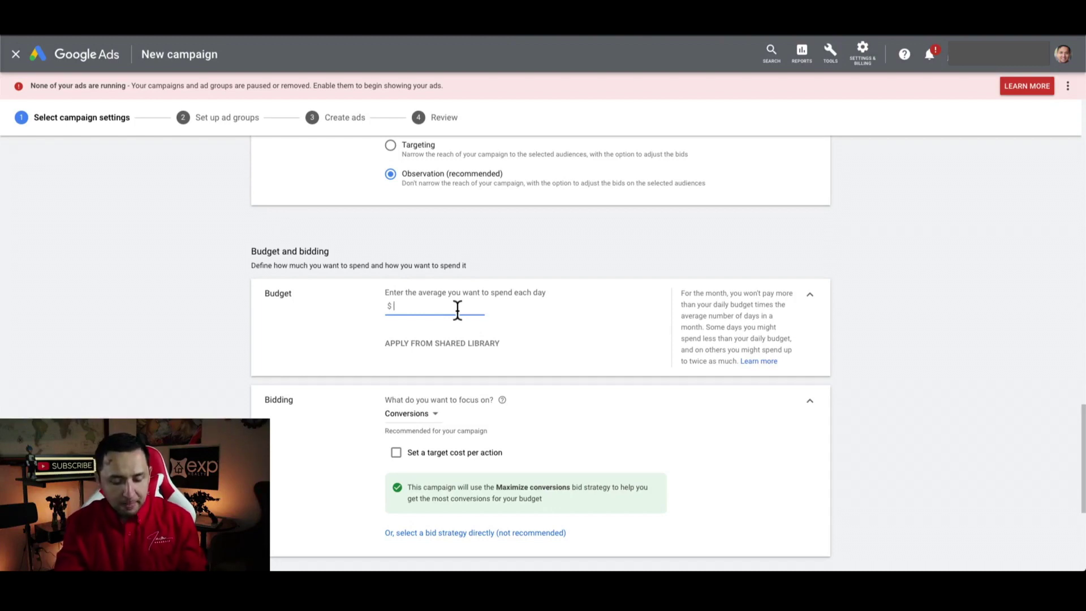
type("50")
left_click(216, 351)
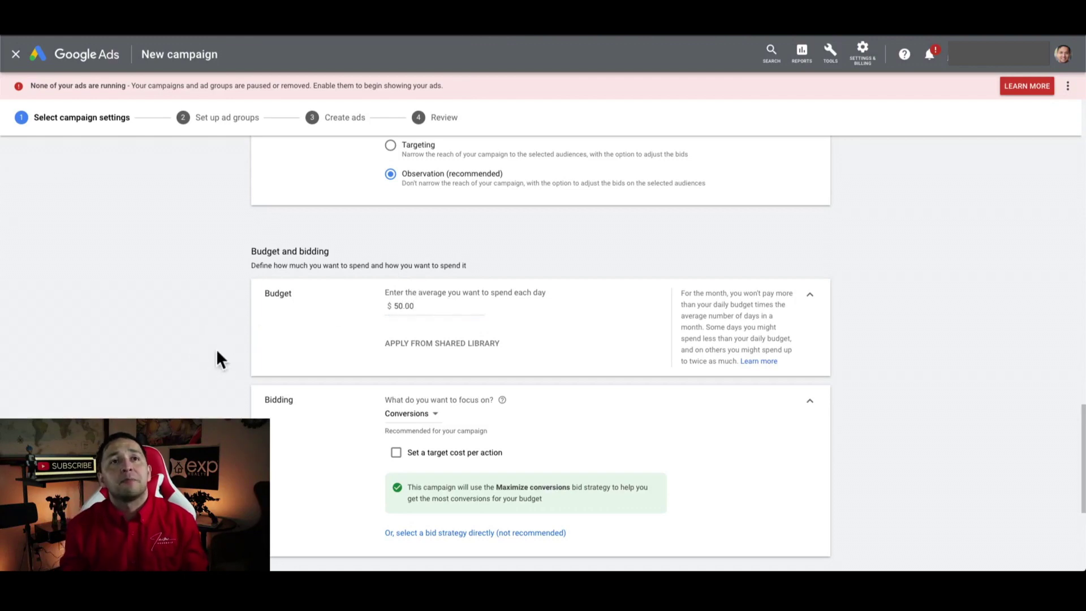
Change the bidding focus to Clicks, leaving the maximum cost per click bid limit off
scroll(217, 352, "down", 1)
scroll(216, 348, "down", 3)
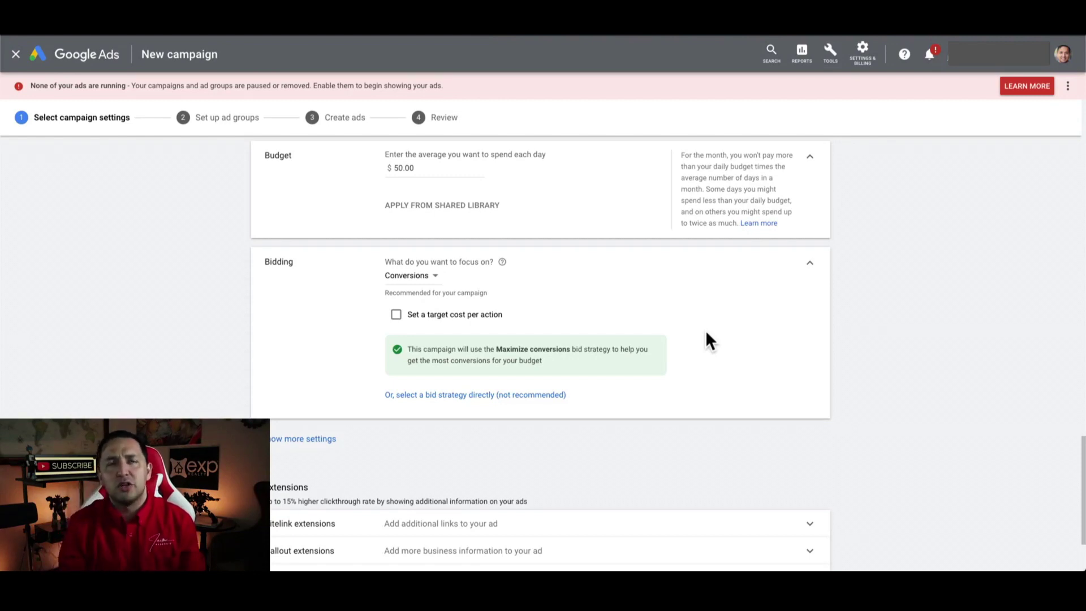
left_click(417, 283)
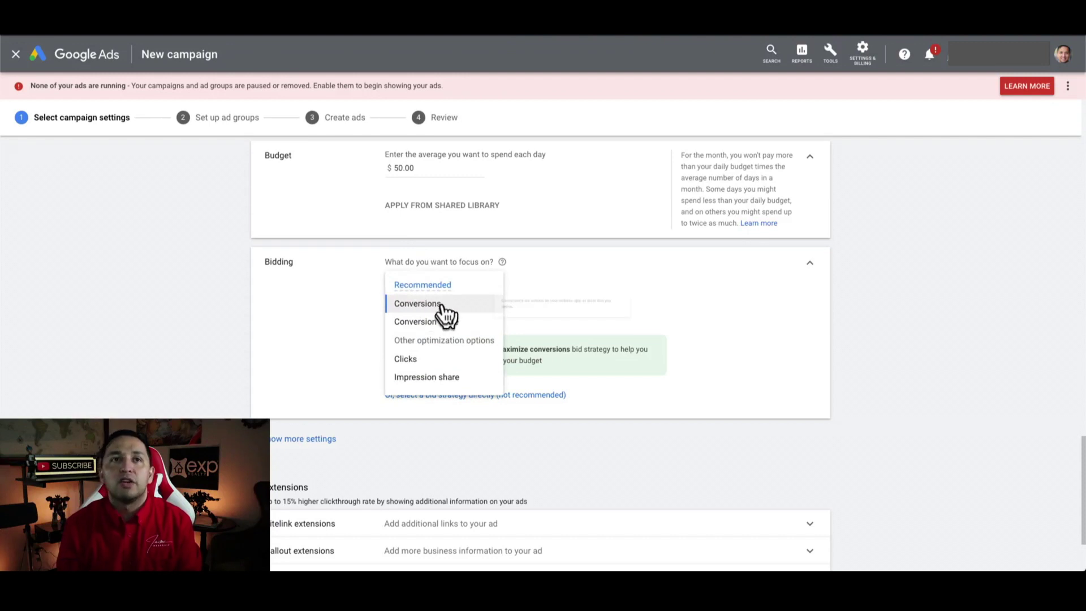
left_click(406, 360)
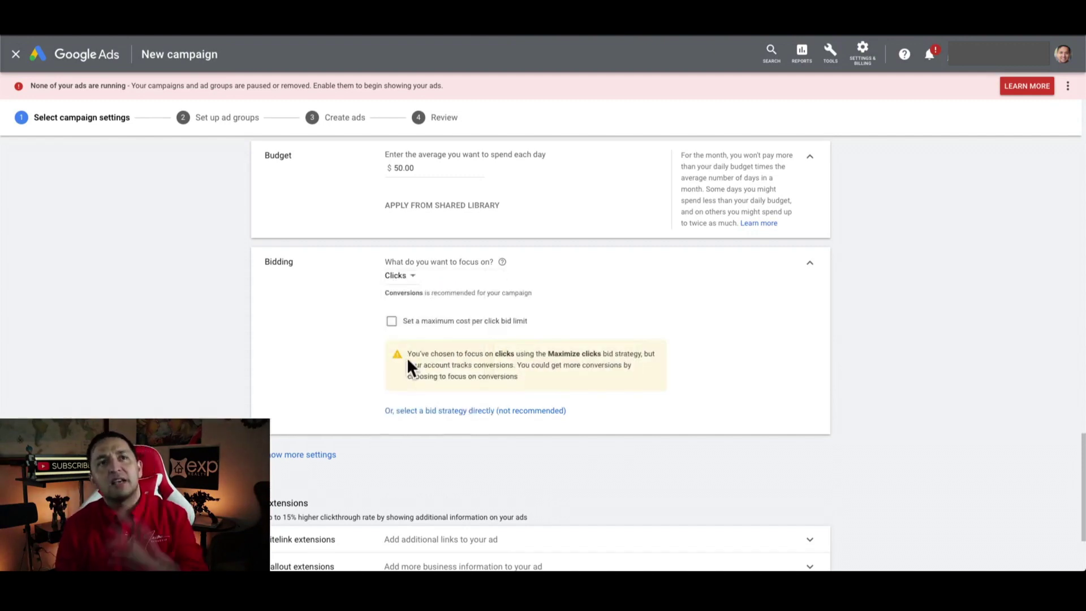
scroll(407, 365, "up", 10)
scroll(375, 459, "down", 5)
scroll(479, 406, "down", 5)
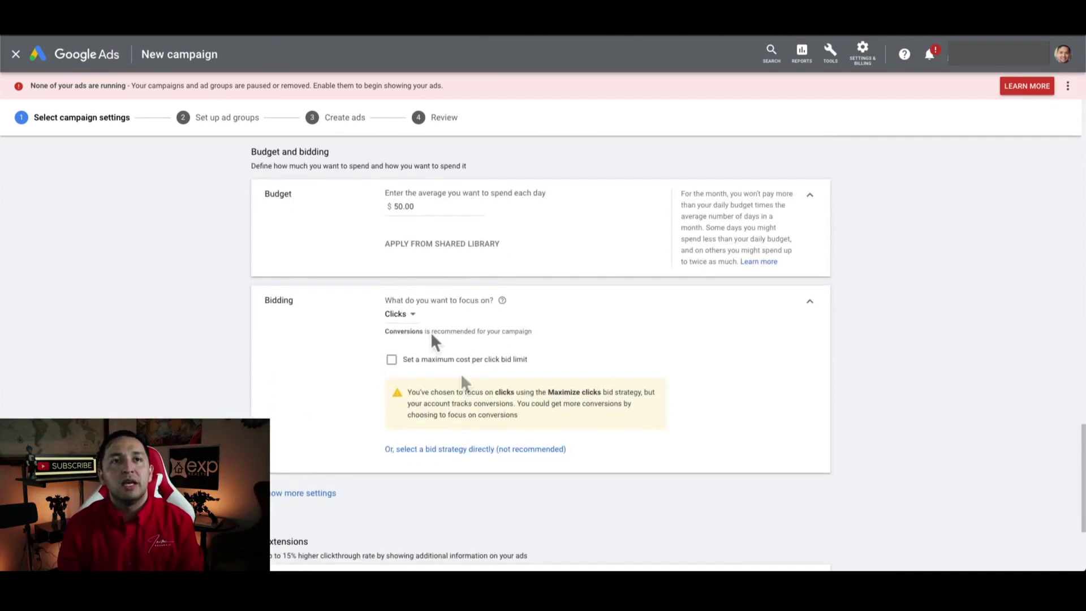
Reveal the additional campaign settings for conversions and ad rotation below the Bidding section
scroll(709, 368, "down", 1)
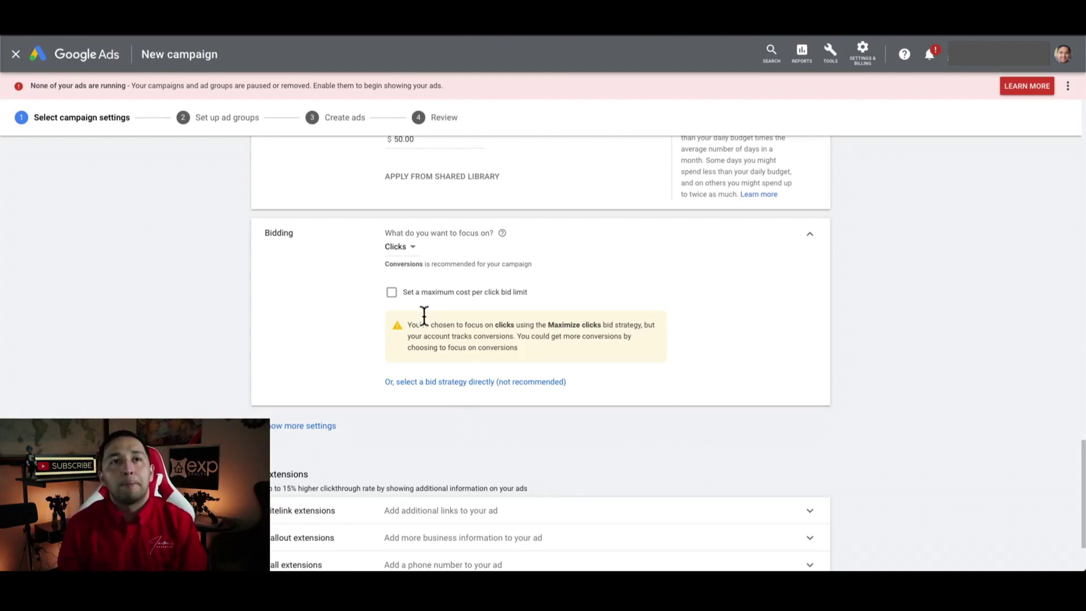
scroll(426, 320, "down", 1)
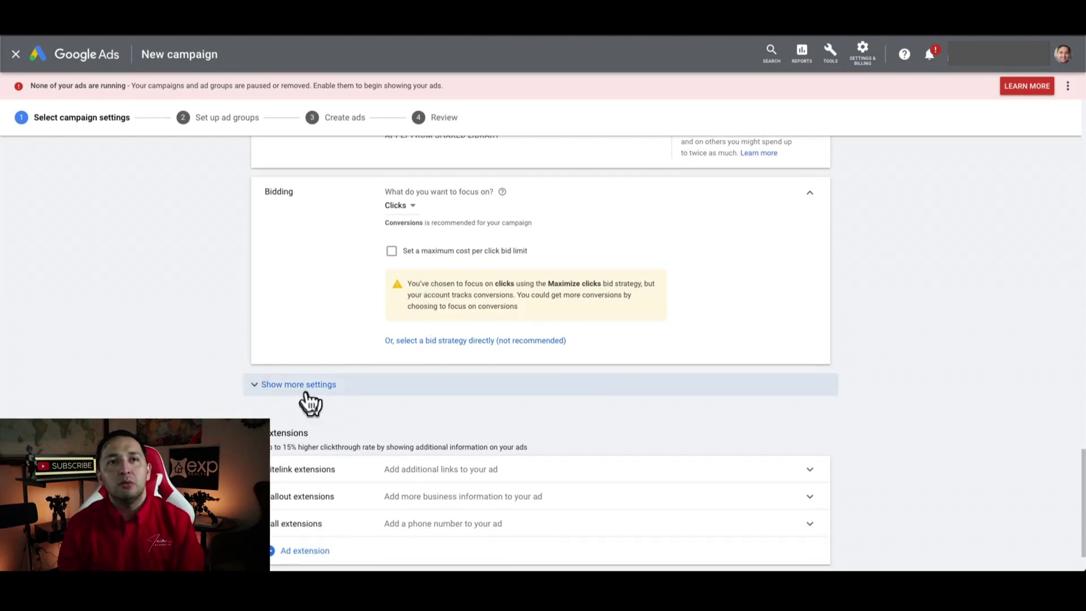
left_click(270, 387)
scroll(172, 379, "down", 1)
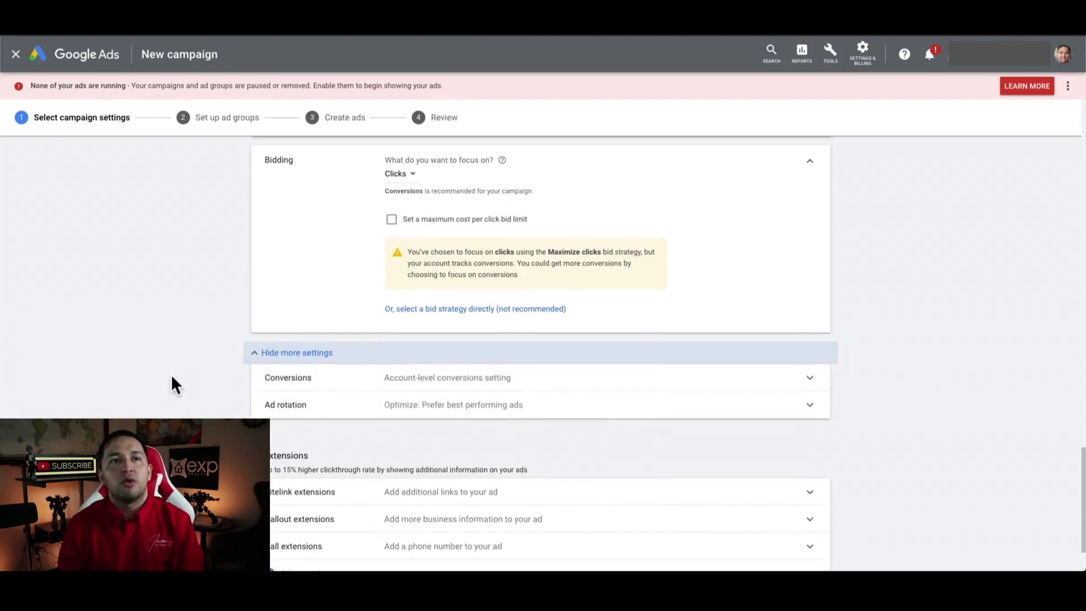
scroll(402, 377, "down", 1)
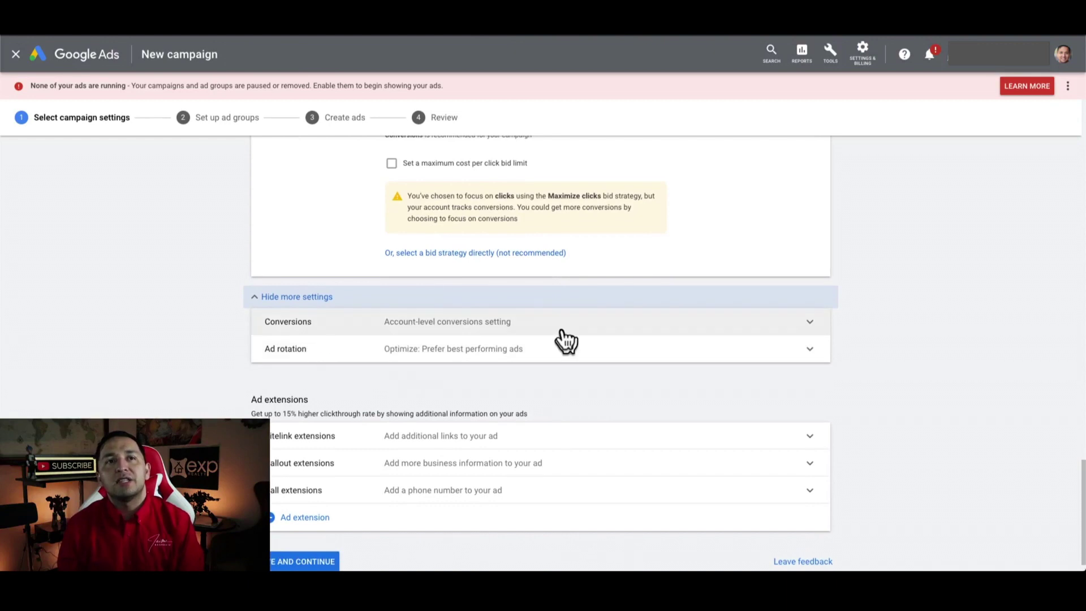
Switch Conversions to campaign-specific conversion actions and view the available actions without selecting any
left_click(417, 321)
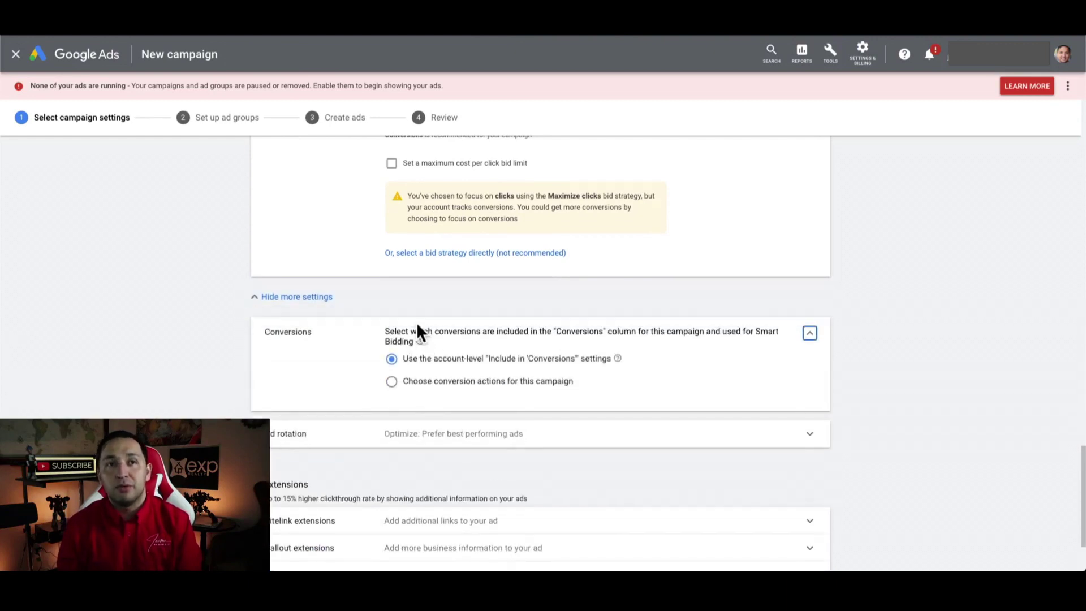
left_click(392, 383)
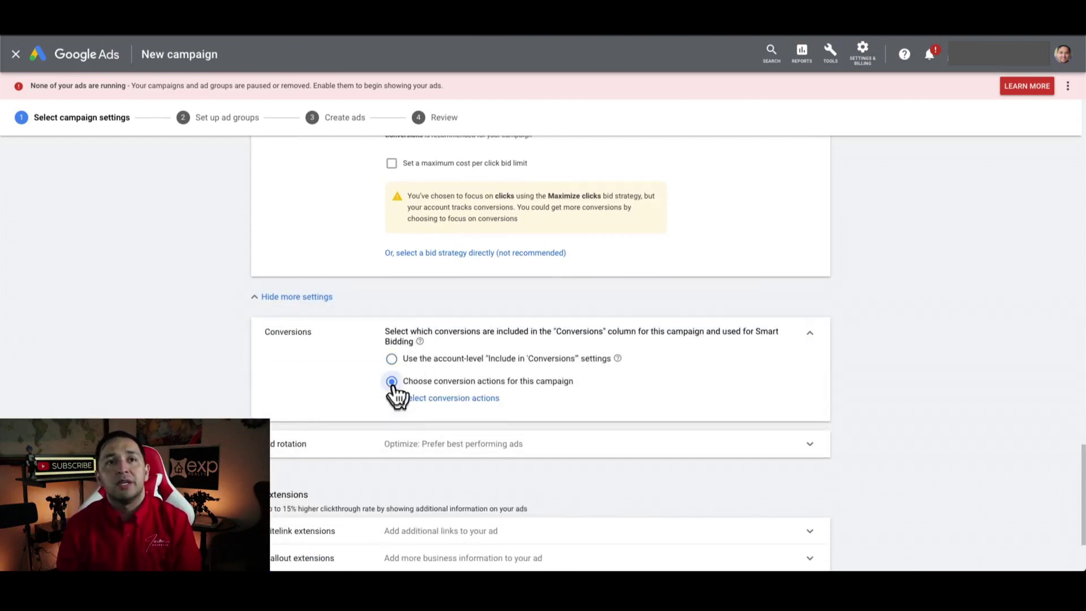
left_click(435, 399)
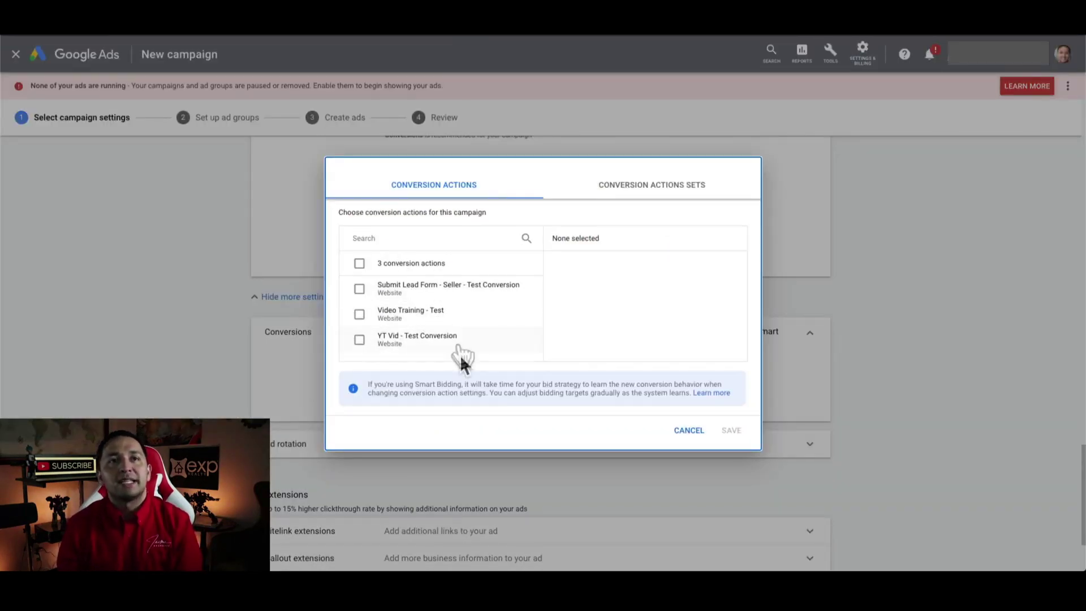
left_click(691, 435)
scroll(435, 458, "down", 1)
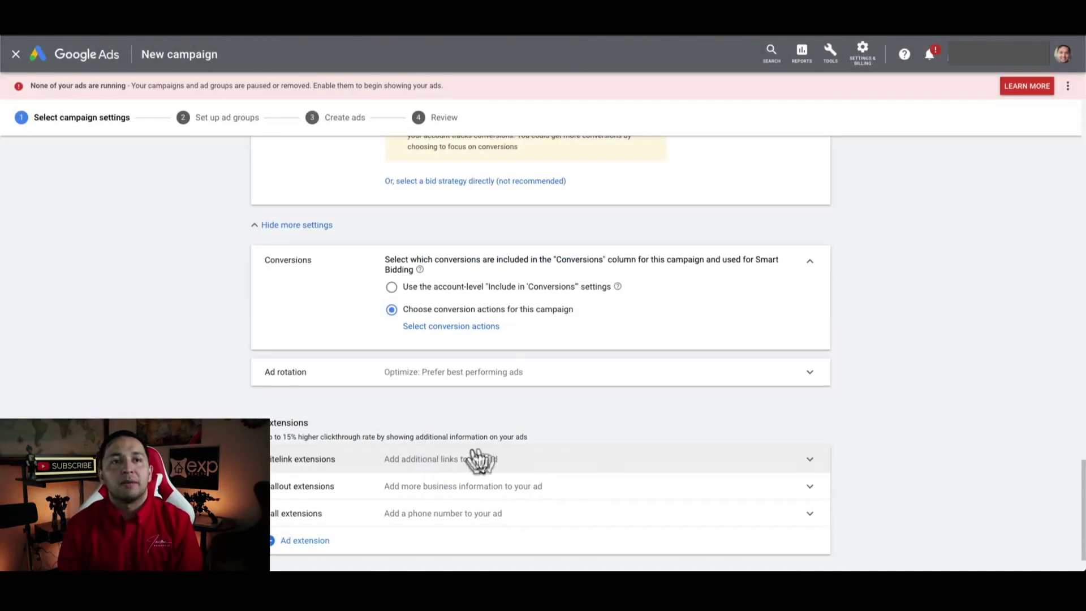
Check the ad rotation options and collapse the section, keeping Optimize: Prefer best performing ads
left_click(515, 374)
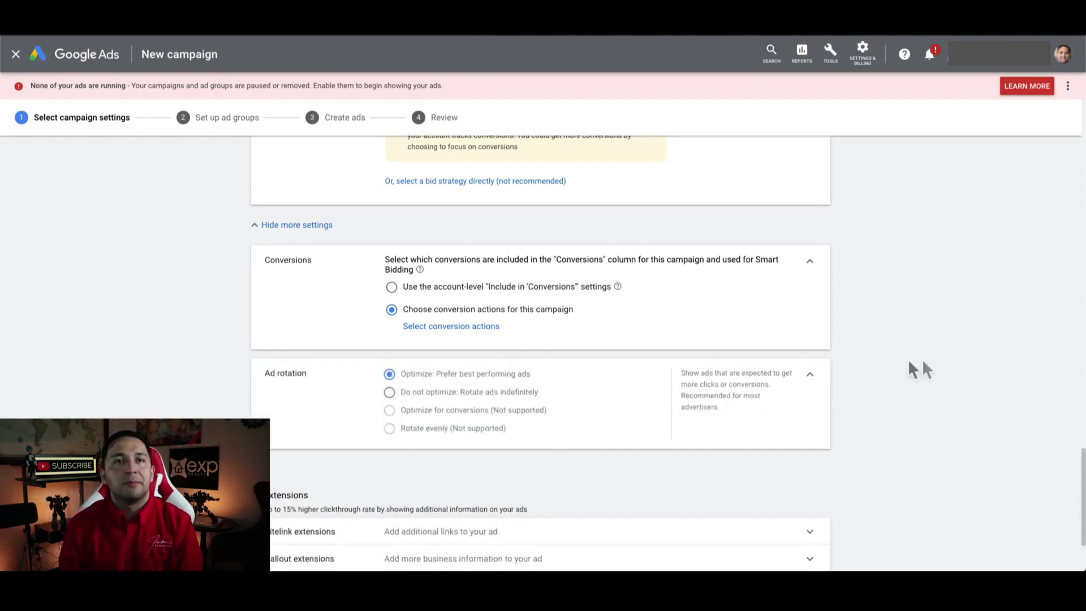
left_click(810, 374)
scroll(468, 318, "down", 1)
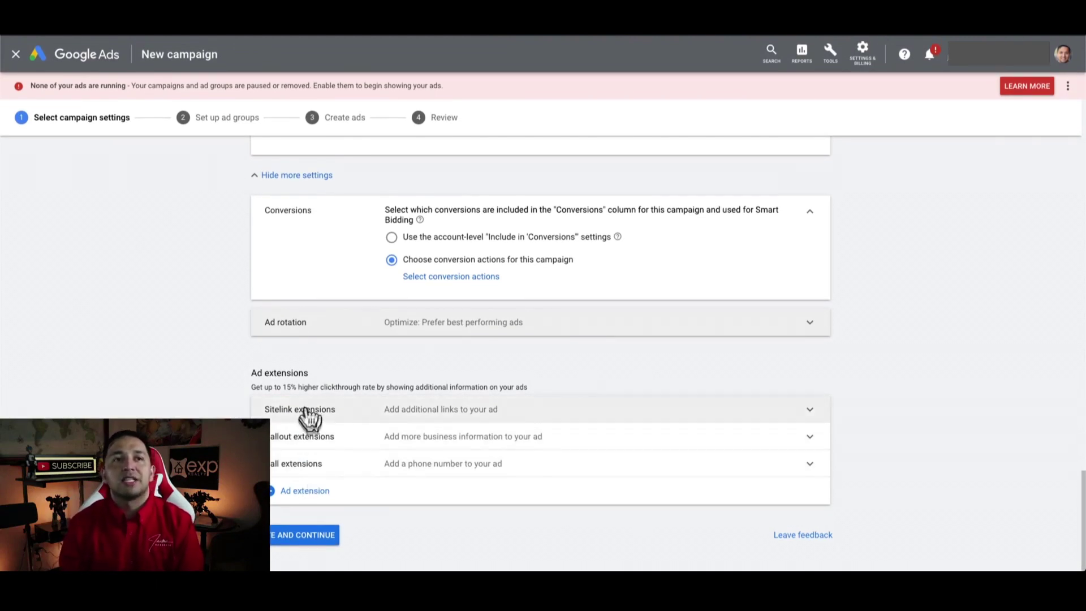
Review the existing sitelink extensions and collapse the section without adding any
left_click(477, 419)
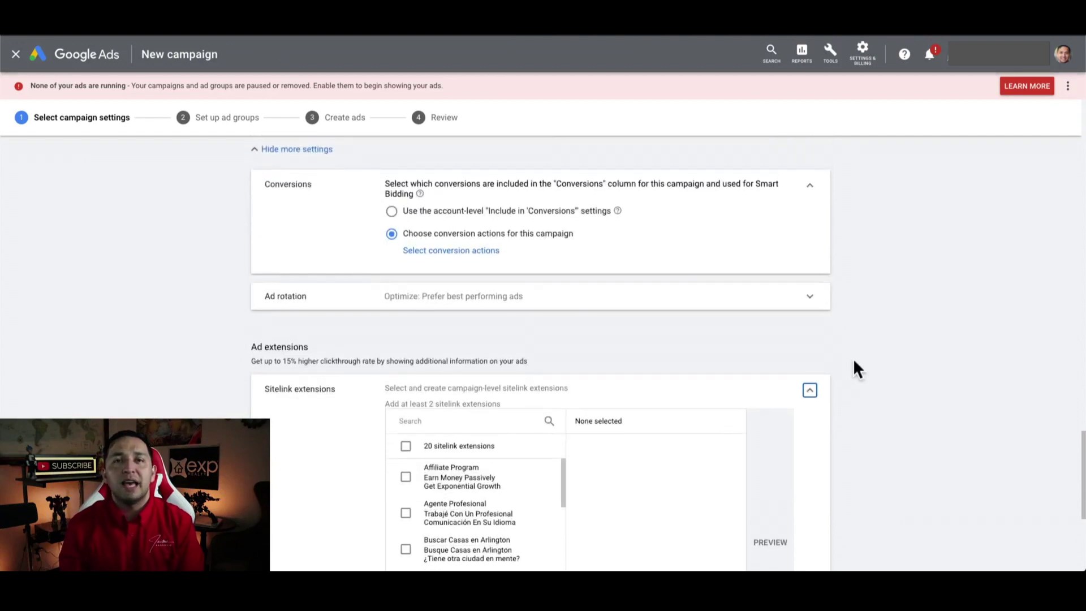
scroll(854, 362, "down", 4)
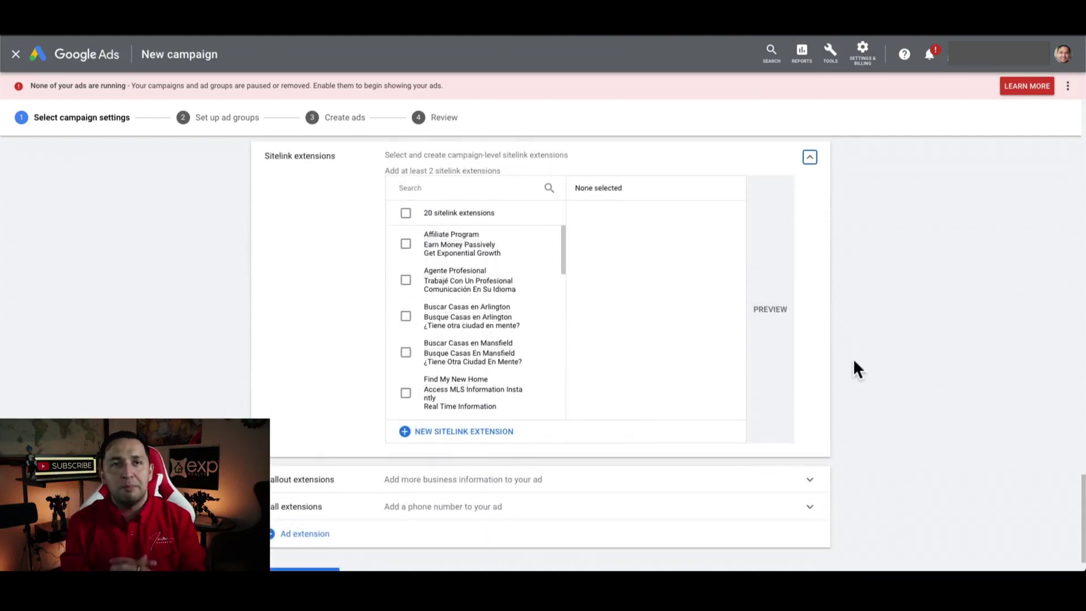
scroll(853, 358, "up", 3)
left_click(812, 285)
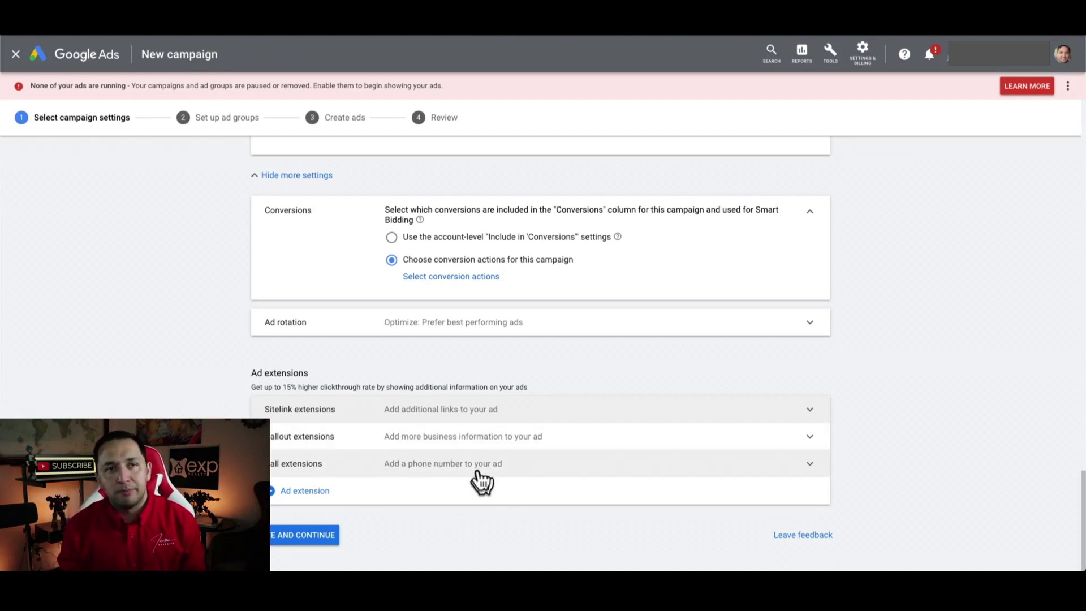
Review the existing call extensions and collapse the section without adding any
left_click(478, 472)
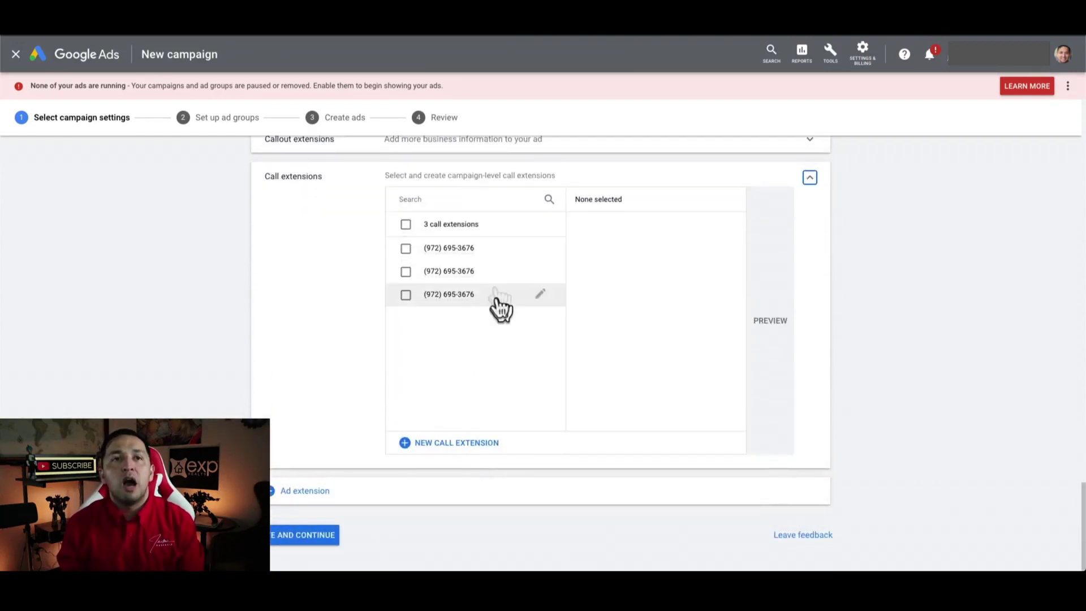
scroll(547, 367, "up", 2)
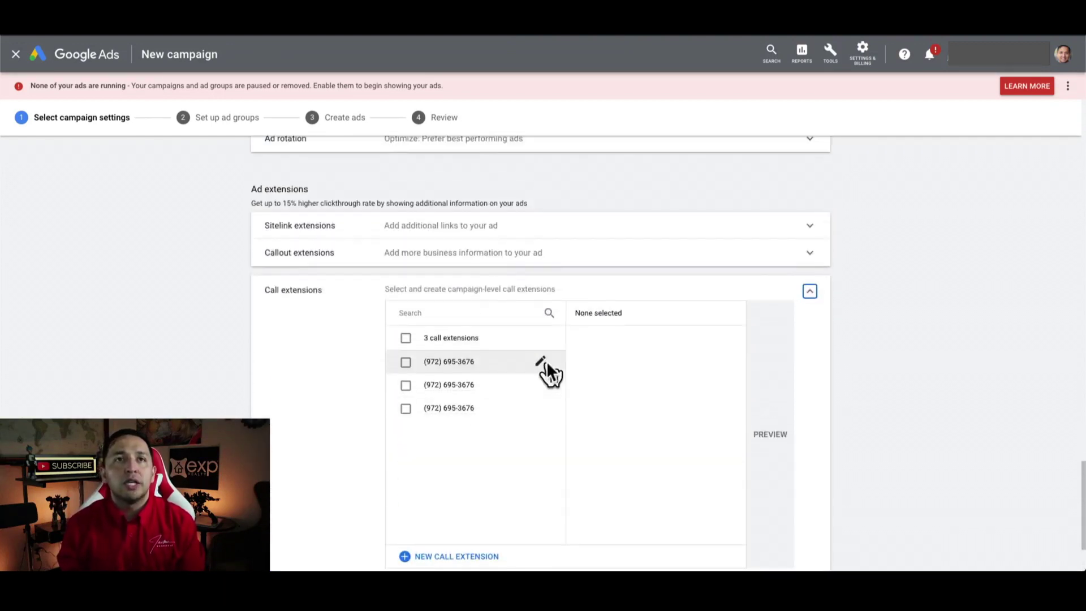
left_click(809, 293)
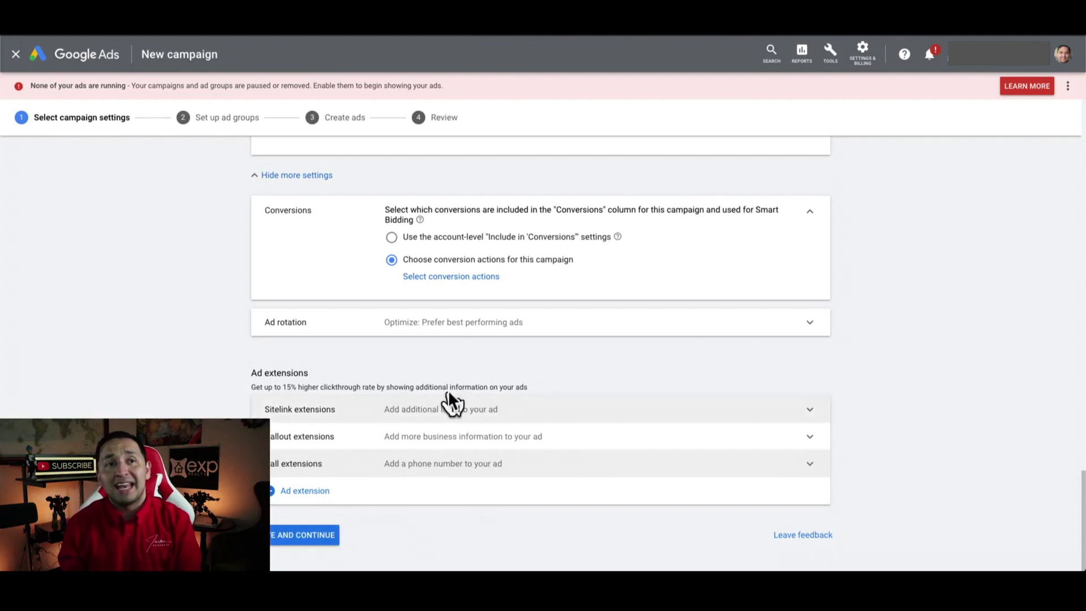
Set Conversions back to the account-level "Include in 'Conversions'" settings and collapse the section
left_click(295, 536)
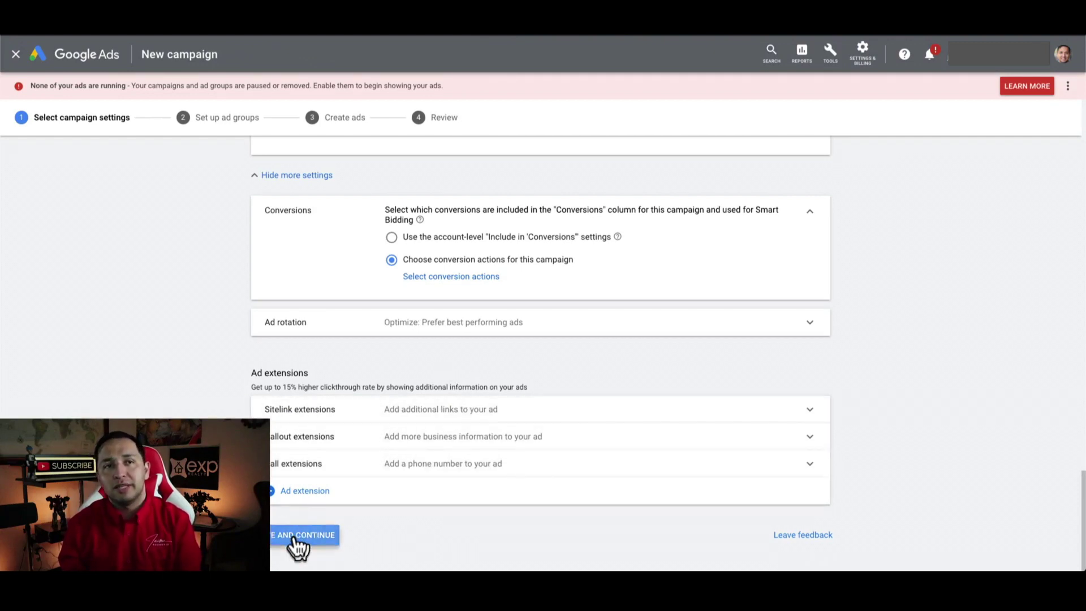
left_click(387, 238)
scroll(426, 270, "up", 4)
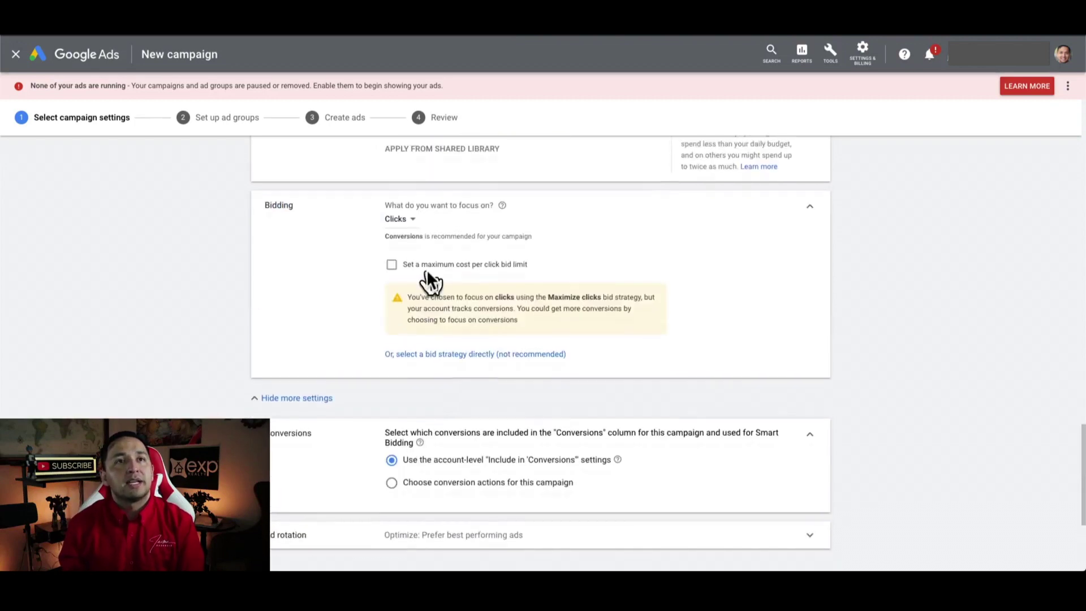
scroll(792, 478, "down", 2)
left_click(806, 368)
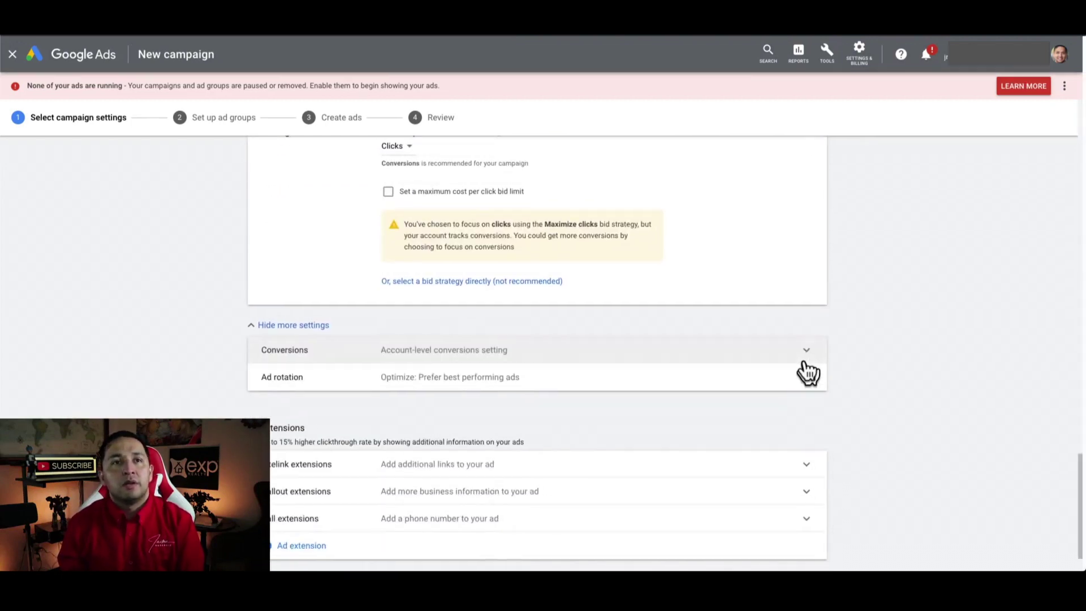
Save the campaign settings, continue to the ad group setup and look over its keyword fields
scroll(807, 371, "down", 1)
left_click(315, 532)
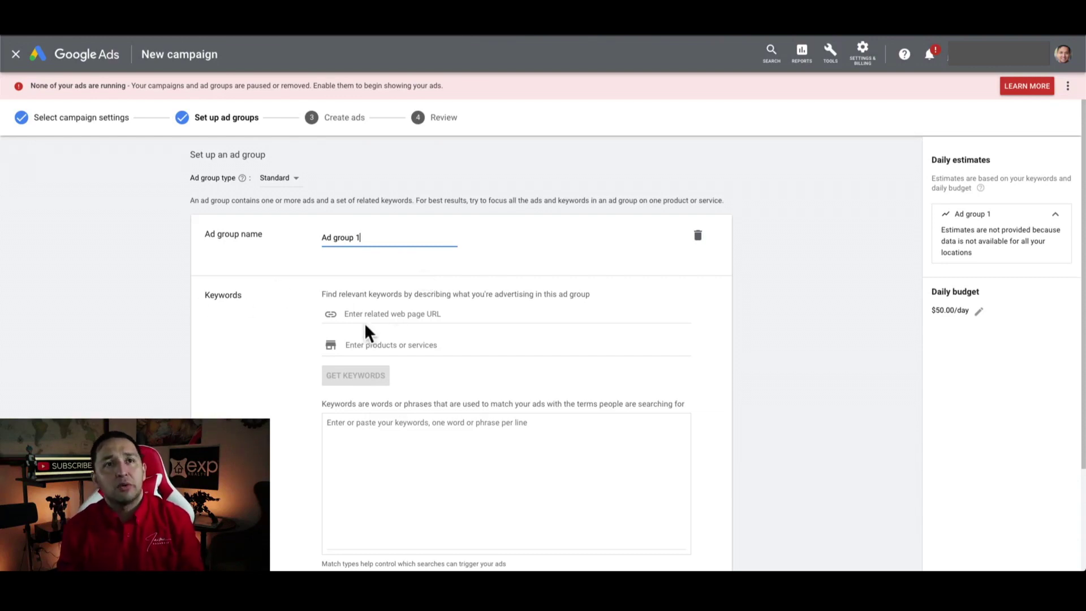
left_click(382, 315)
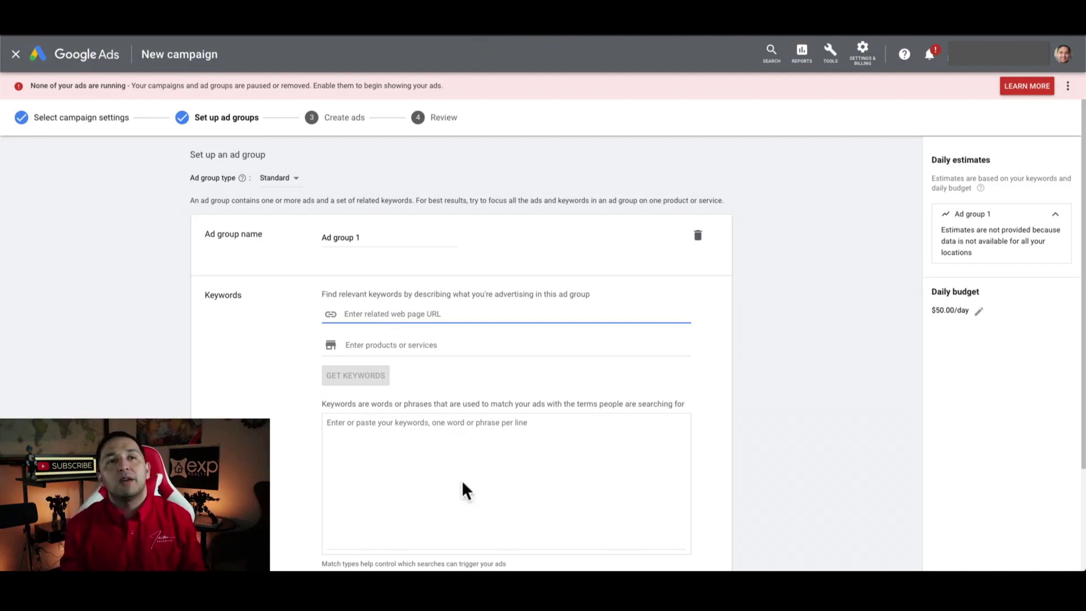
scroll(430, 427, "down", 1)
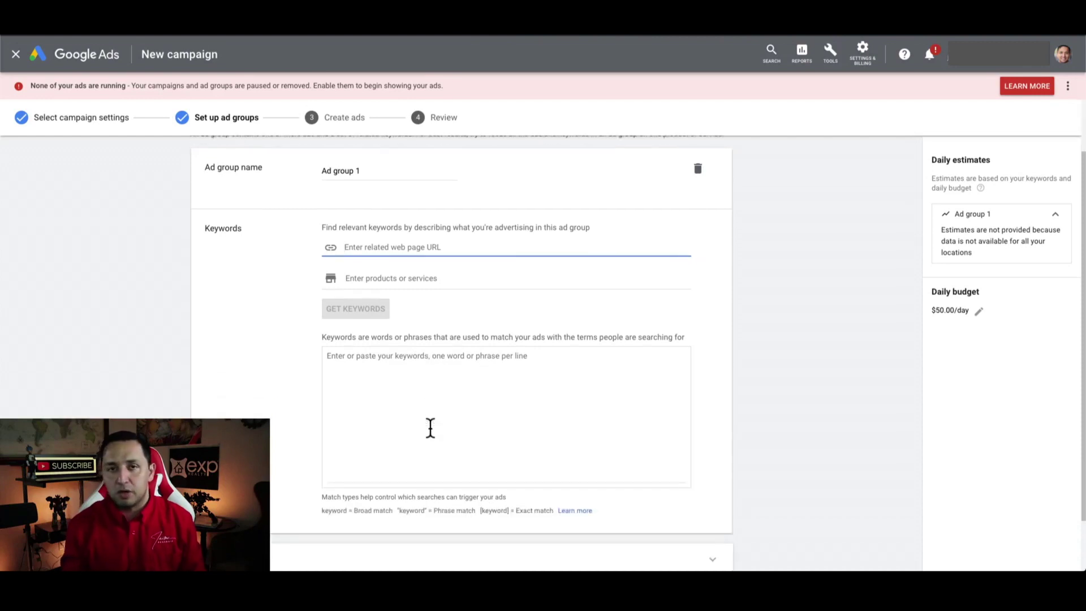
scroll(430, 427, "up", 1)
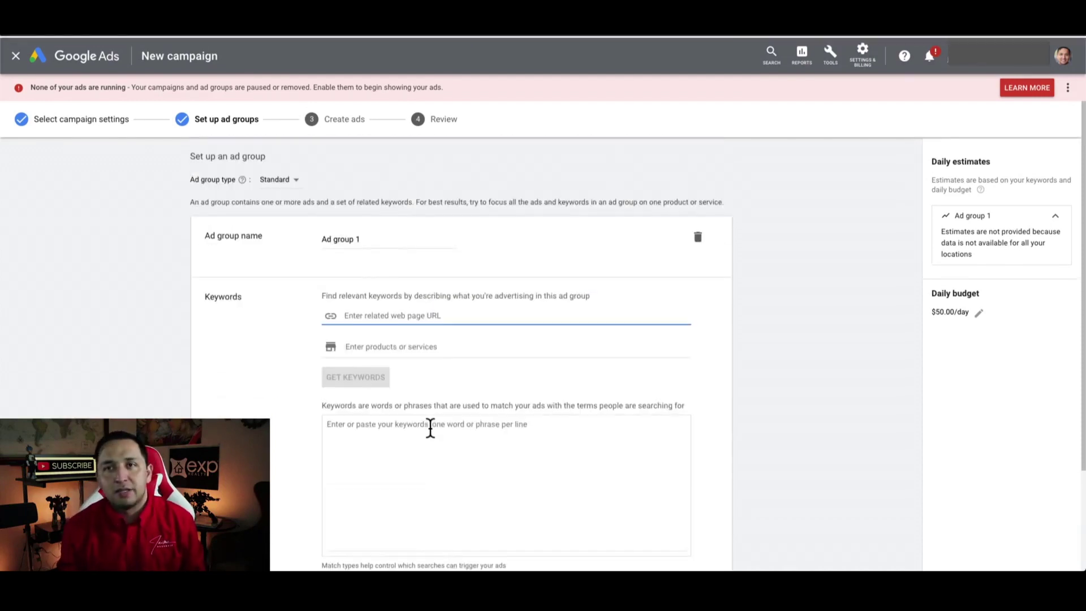
Name the ad group "Top Realtor Dallas"
left_click(383, 238)
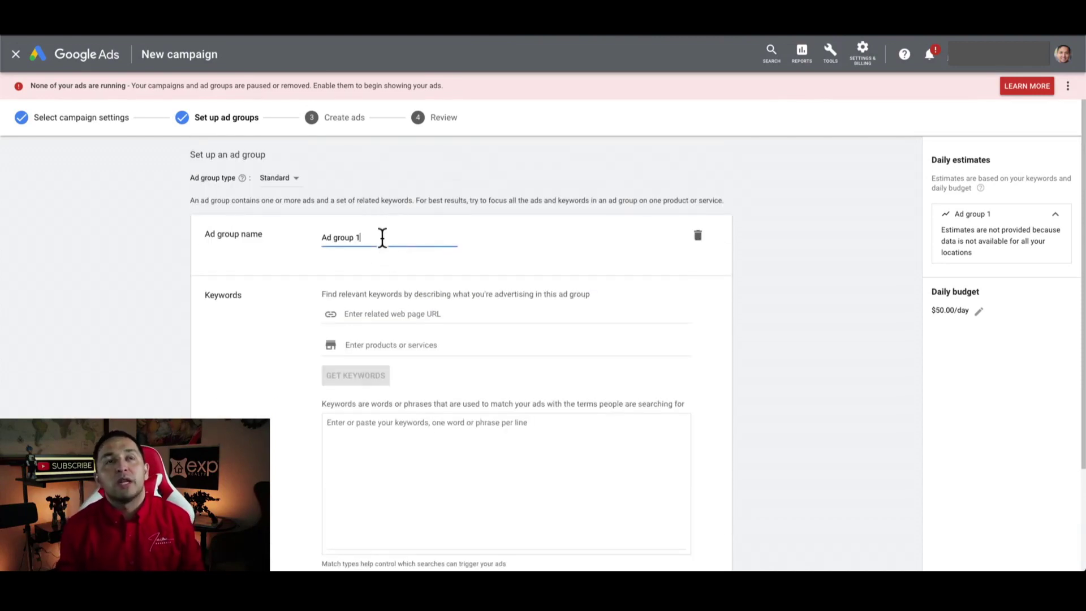
key("ctrl+a")
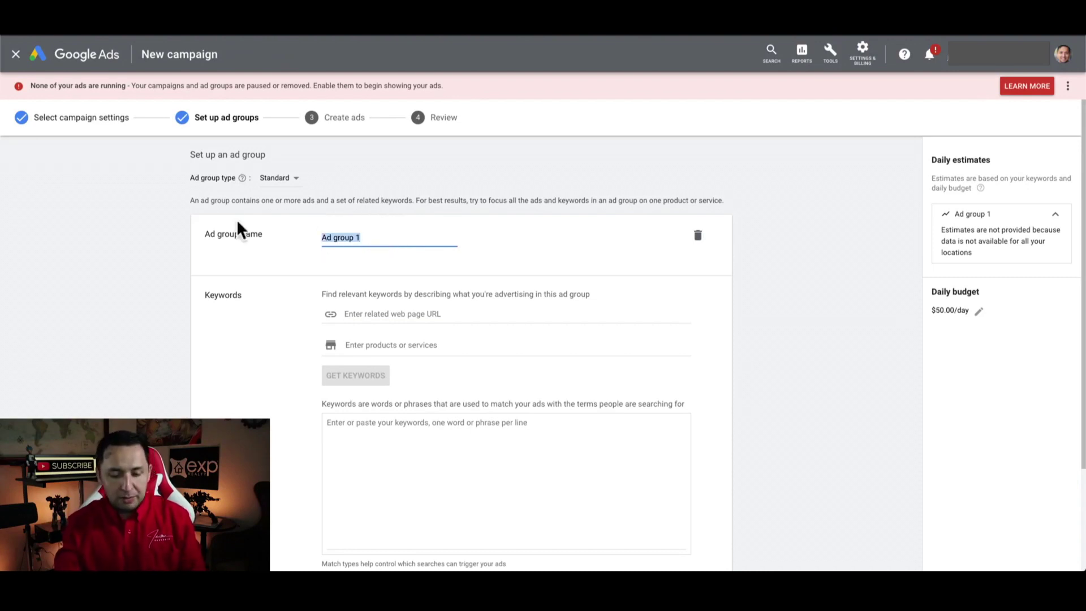
type("Top")
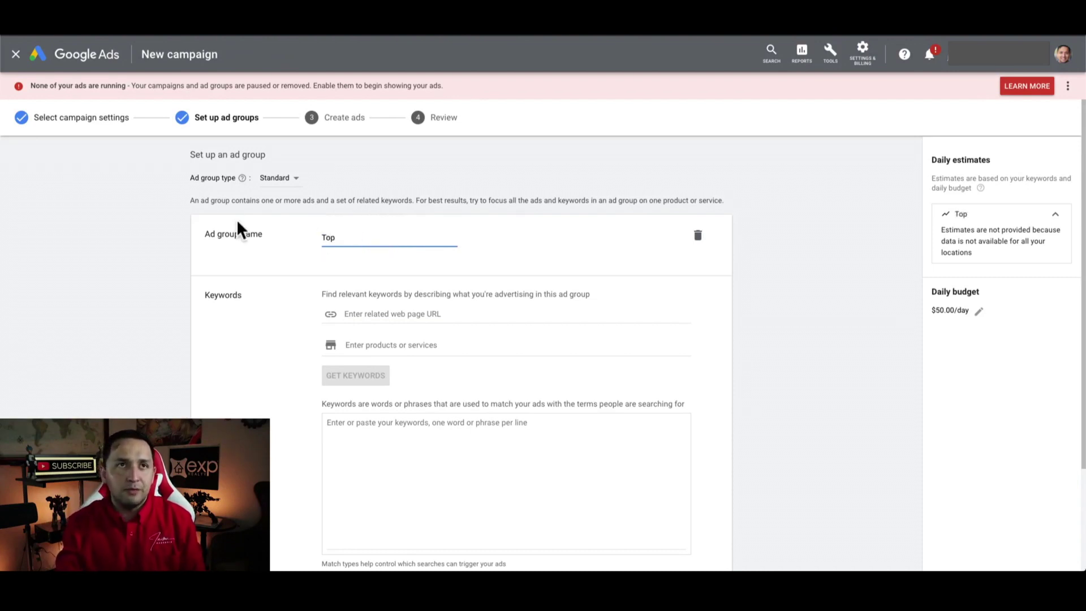
type(" Realtor Dallas")
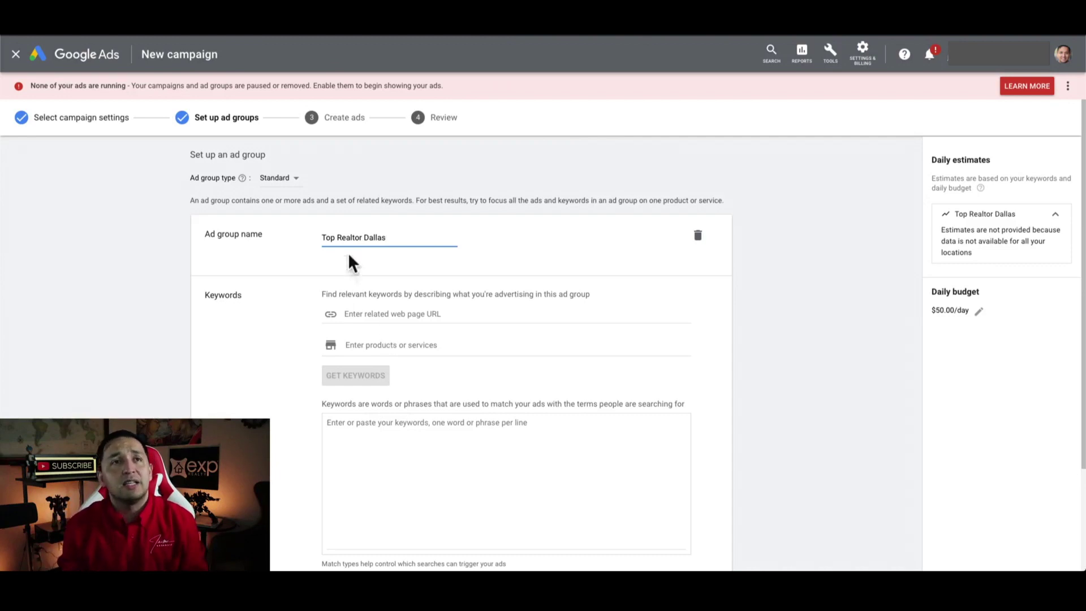
Add "realtor dallas" as the product or service for finding relevant keywords
left_click(402, 429)
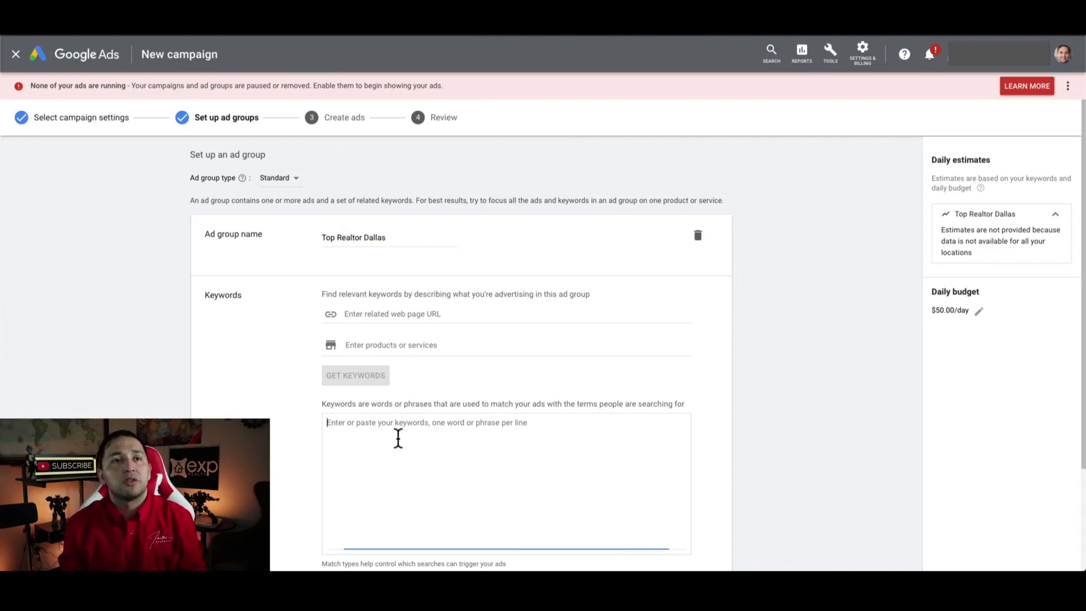
left_click(395, 345)
type("realtor dallas")
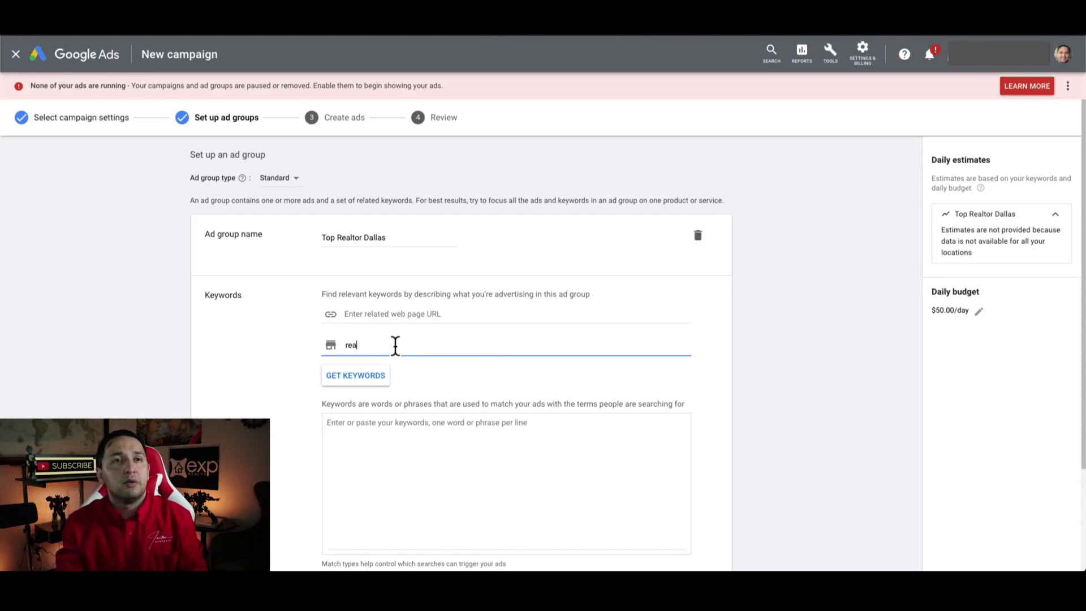
key("Return")
Remove the word "Top" from the ad group name, leaving "Realtor Dallas"
left_click(339, 236)
key("BackSpace")
key("BackSpace")
key("BackSpace")
key("BackSpace")
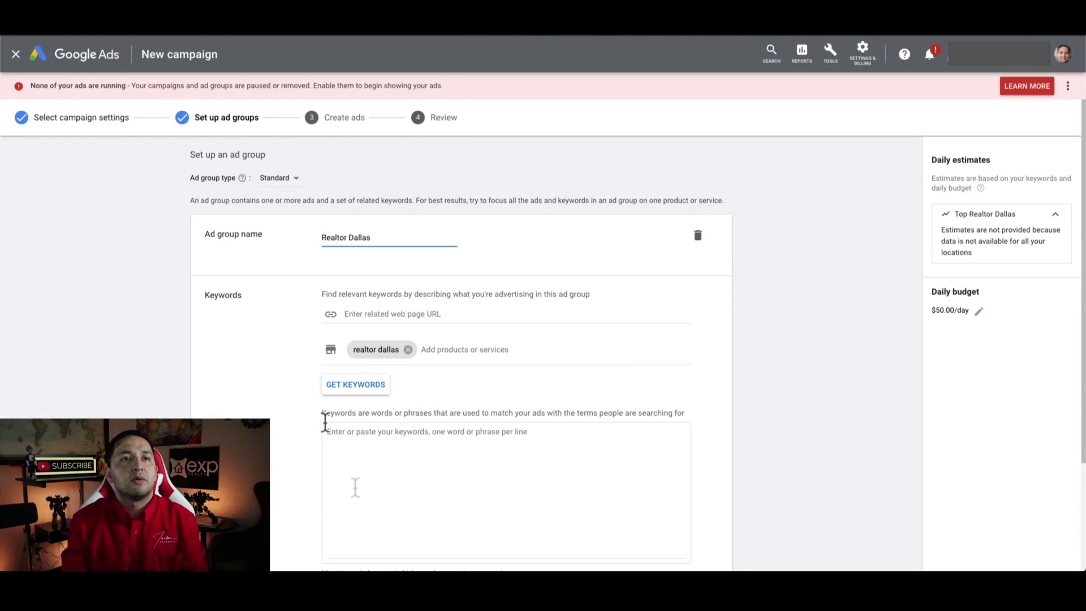
Get keyword suggestions for "realtor dallas" and look through the generated list
left_click(370, 391)
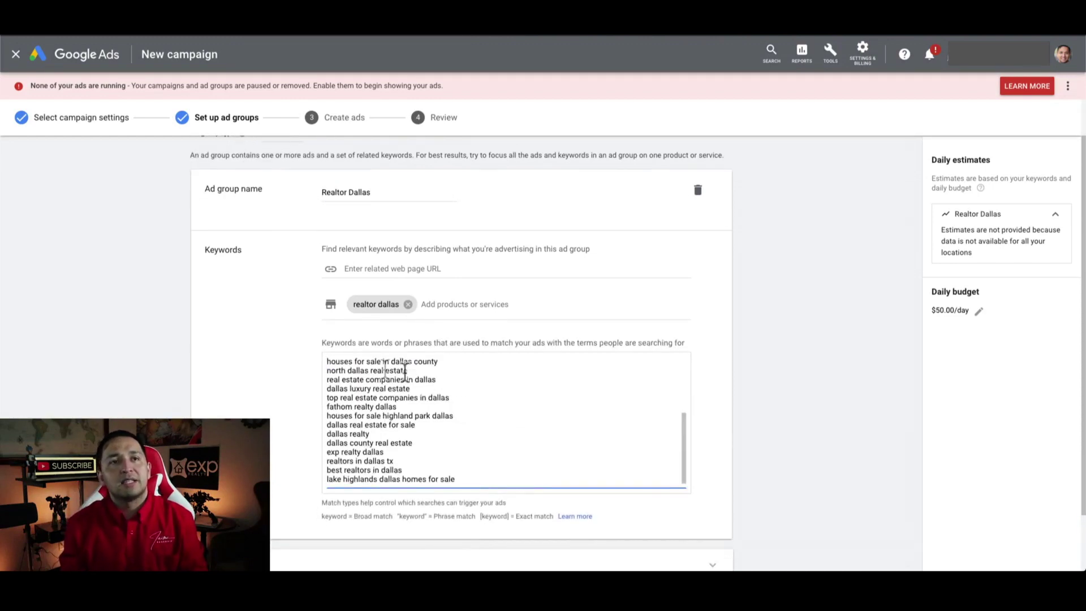
scroll(379, 365, "up", 2)
scroll(379, 364, "up", 5)
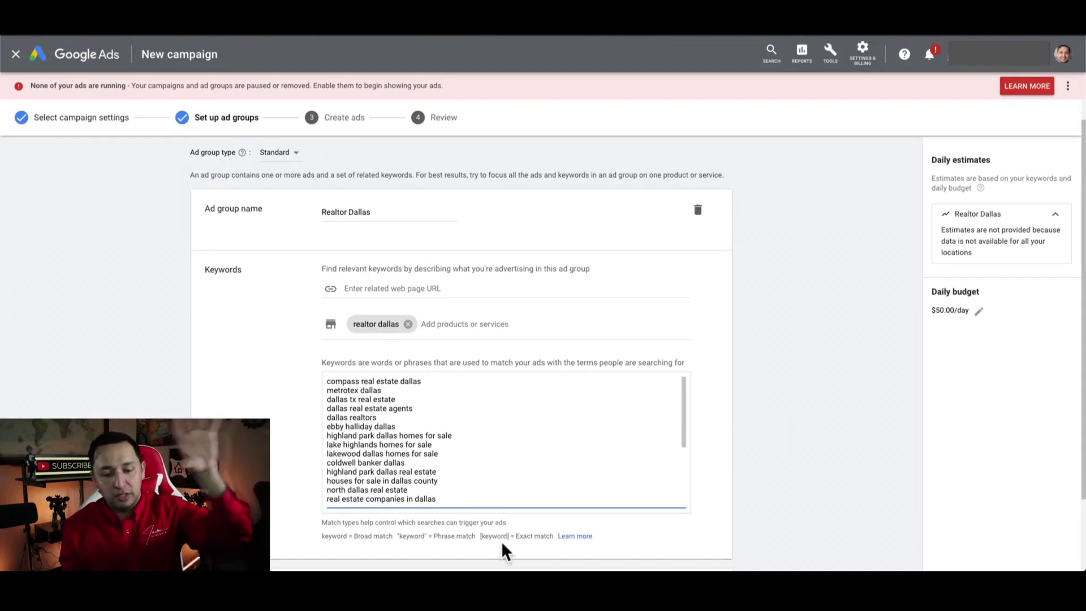
scroll(453, 443, "down", 5)
scroll(444, 431, "up", 1)
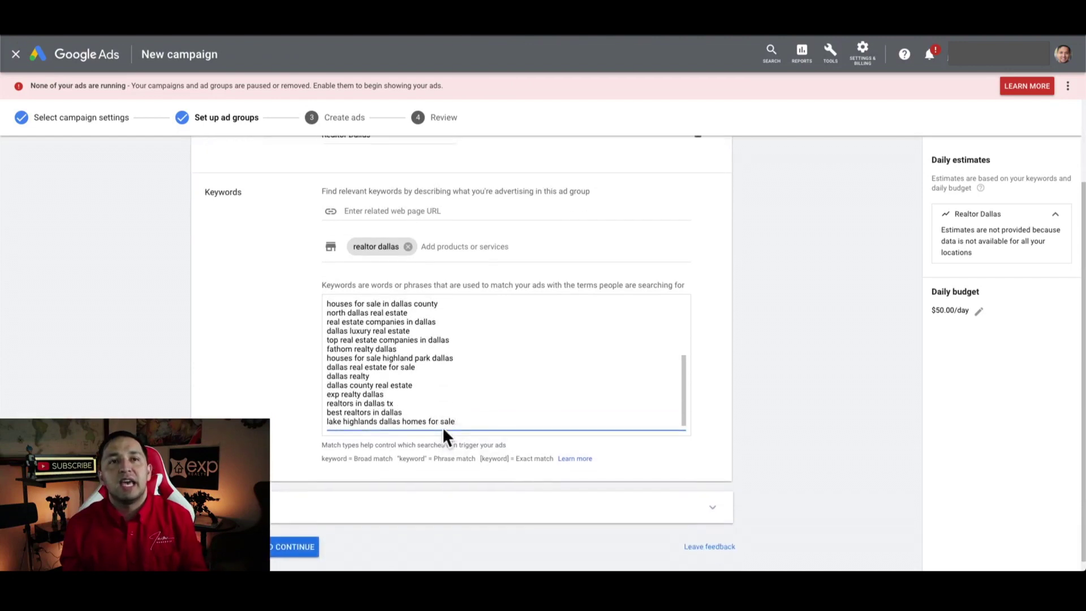
scroll(443, 426, "up", 6)
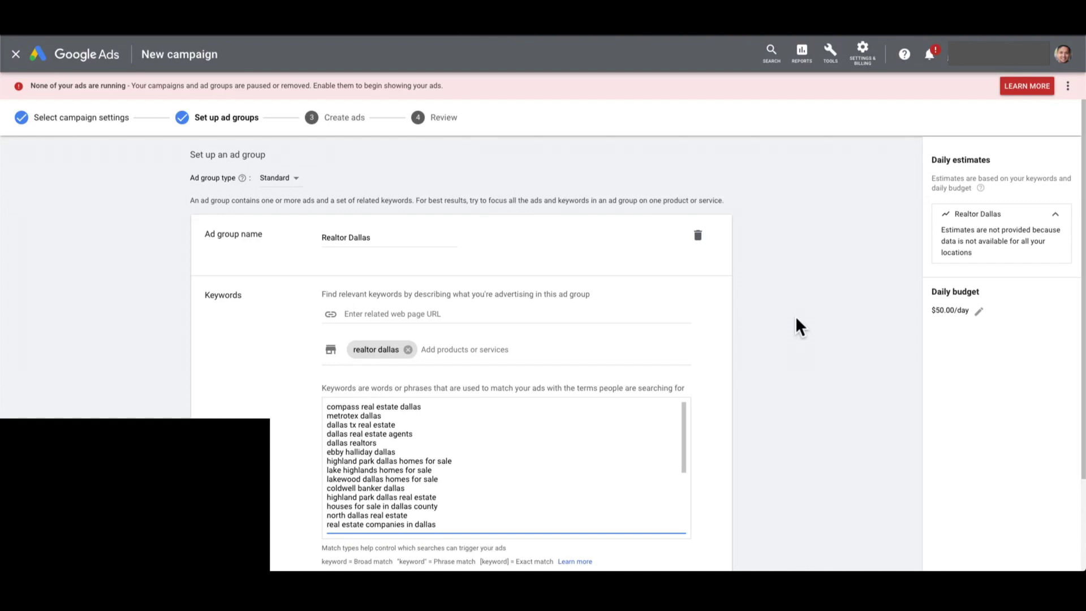
Delete "compass real estate dallas" and "metrotex dallas" from the keyword list, leaving no blank line
scroll(797, 322, "down", 2)
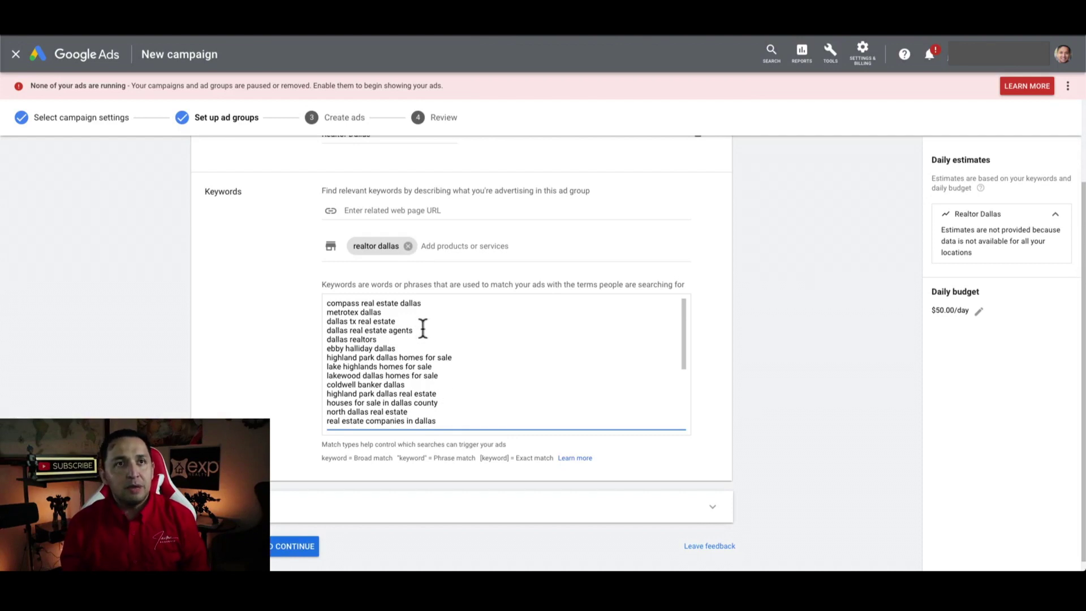
left_click_drag(395, 310, 317, 311)
key("BackSpace")
triple_click(348, 303)
key("BackSpace")
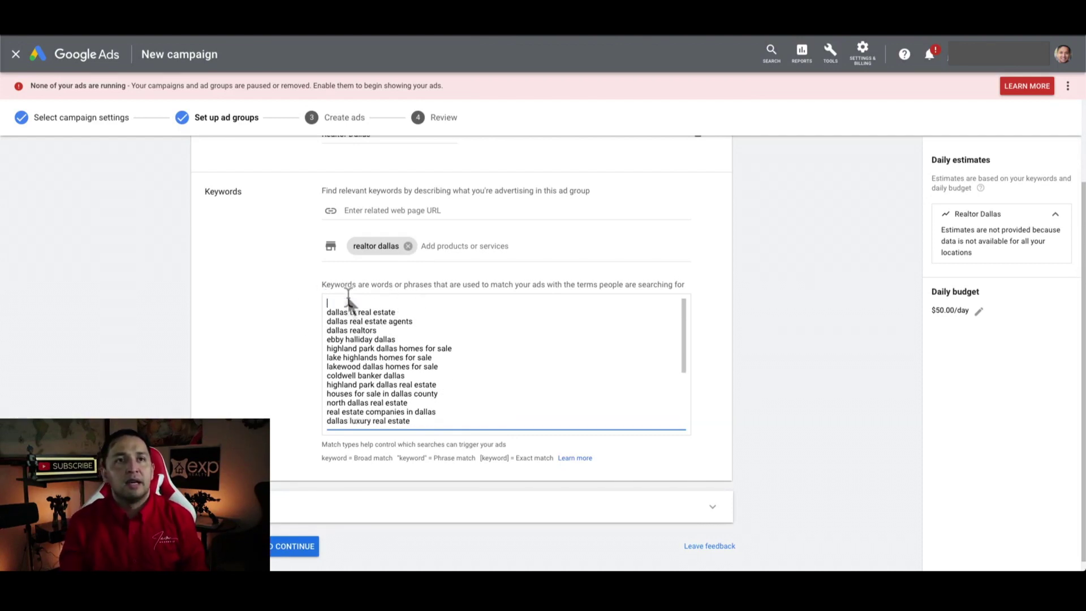
key("Delete")
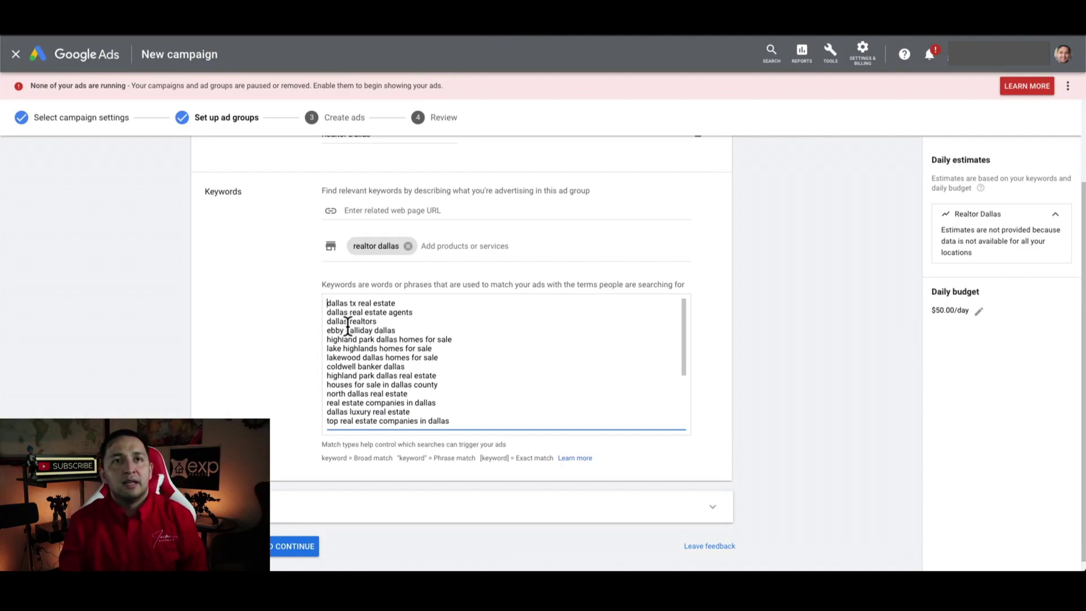
Delete the keywords from "ebby halliday dallas" through "exp realty dallas", plus "lake highlands dallas homes for sale"
left_click_drag(473, 421, 286, 321)
key("BackSpace")
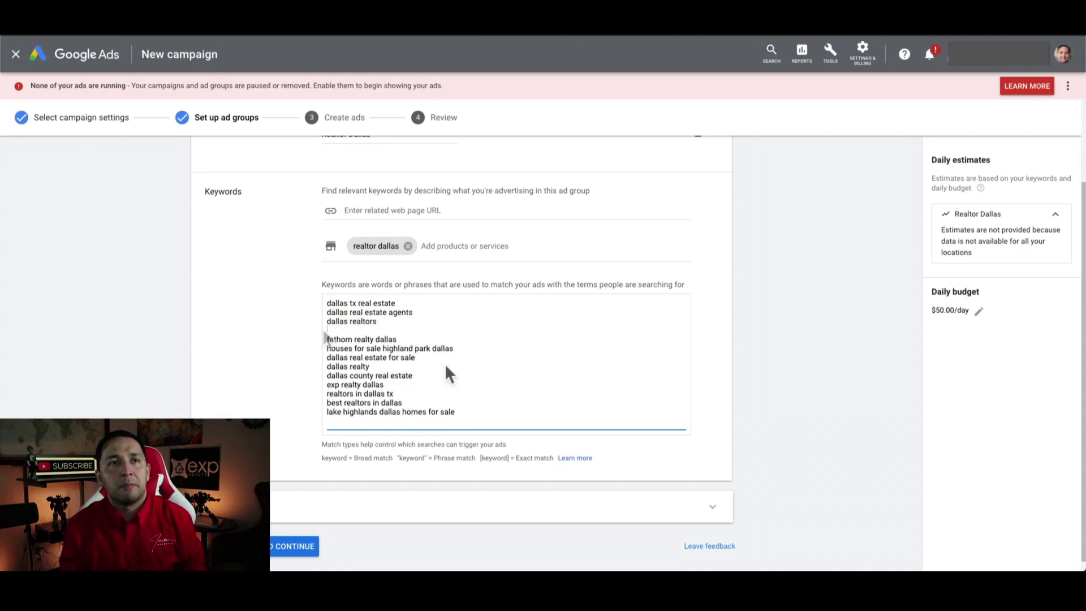
left_click_drag(403, 386, 298, 346)
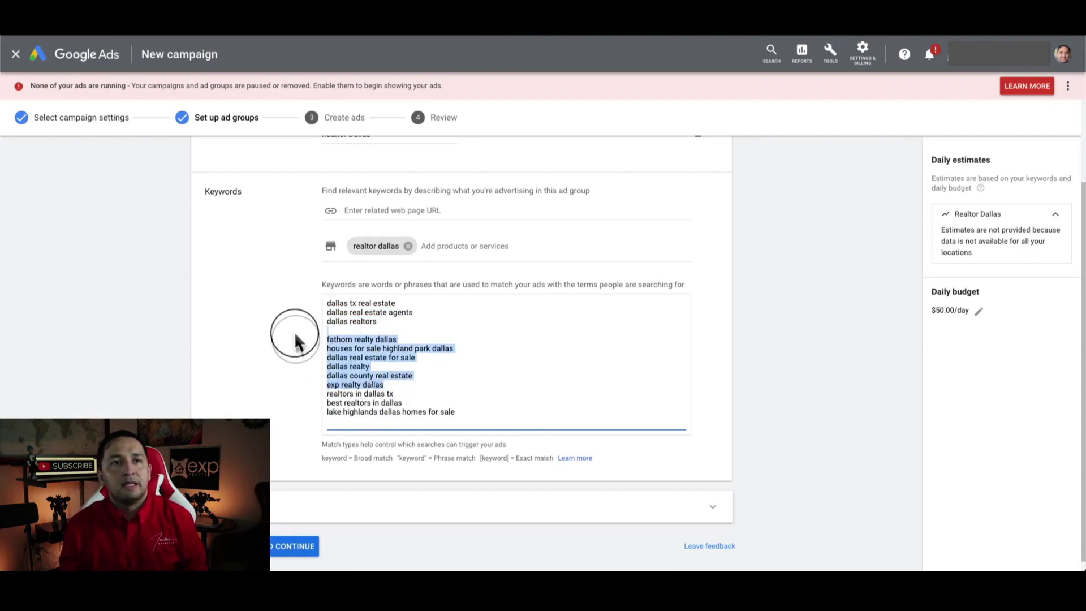
key("BackSpace")
key("BackSpace")
left_click(490, 358)
left_click_drag(490, 357, 322, 354)
key("BackSpace")
scroll(418, 392, "up", 1)
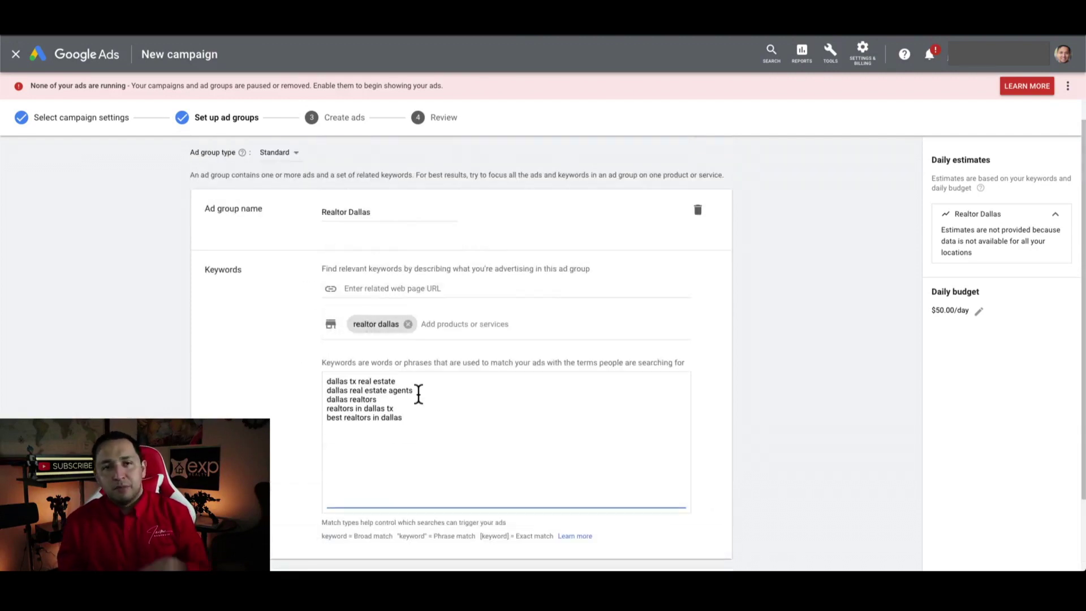
Enclose the keyword dallas real estate agents in quotation marks to make it a phrase match
scroll(745, 429, "down", 1)
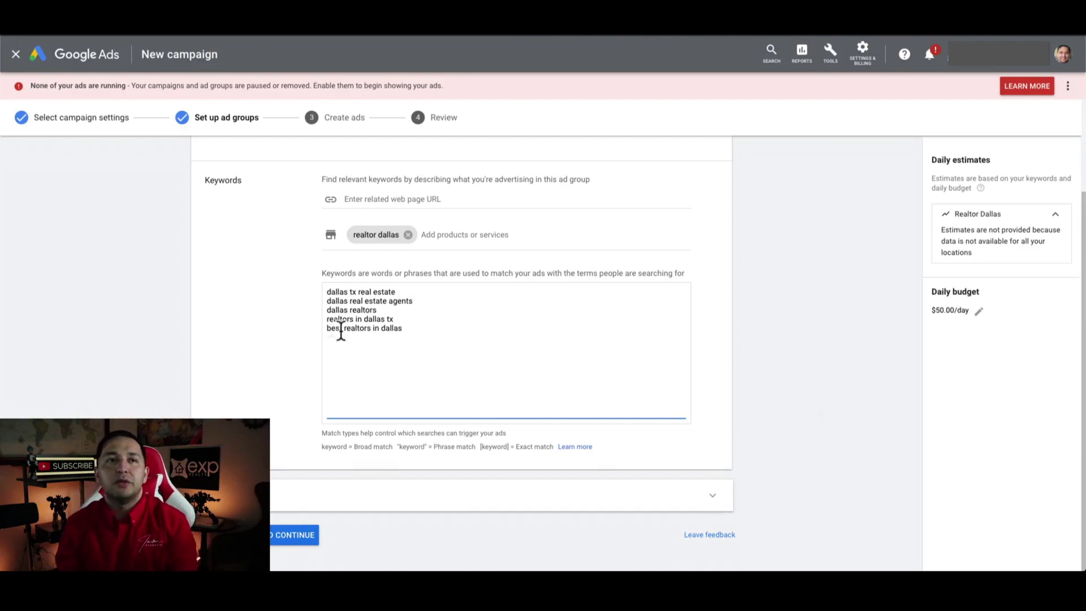
left_click_drag(413, 339, 303, 297)
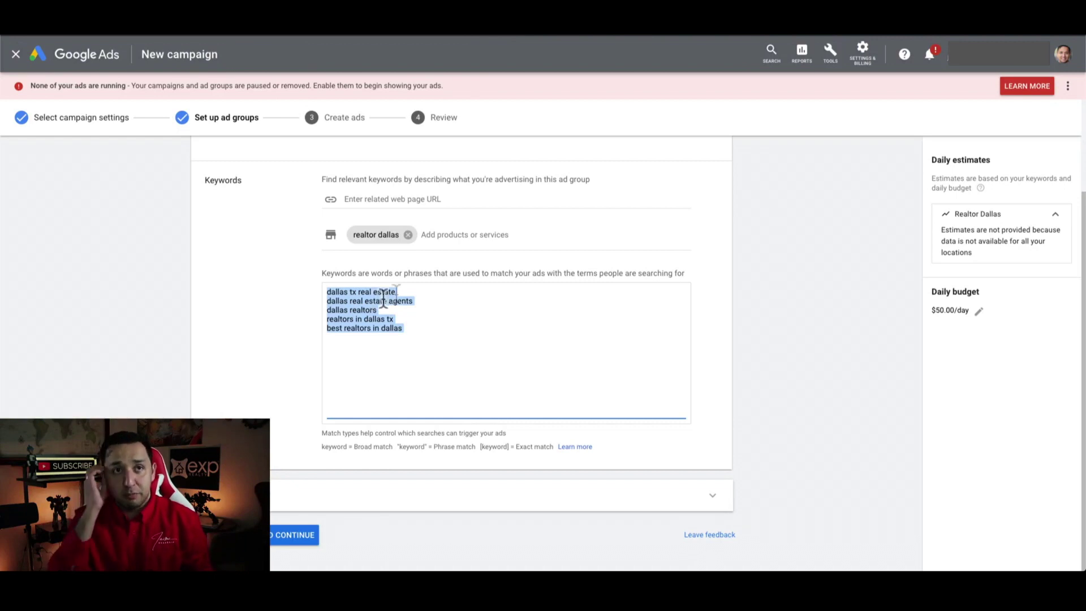
left_click(415, 292)
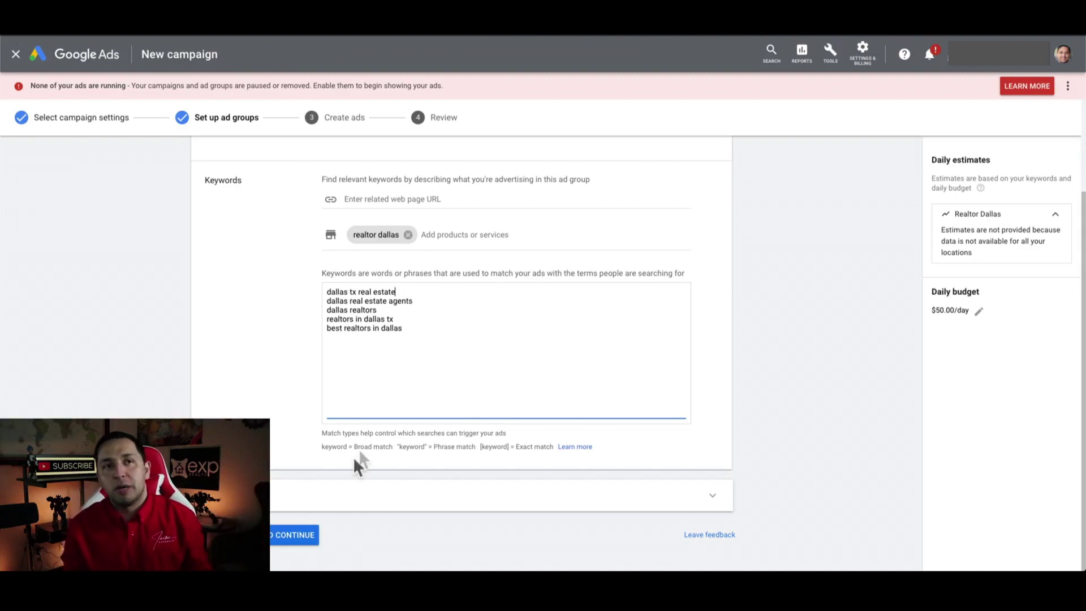
left_click_drag(396, 292, 312, 298)
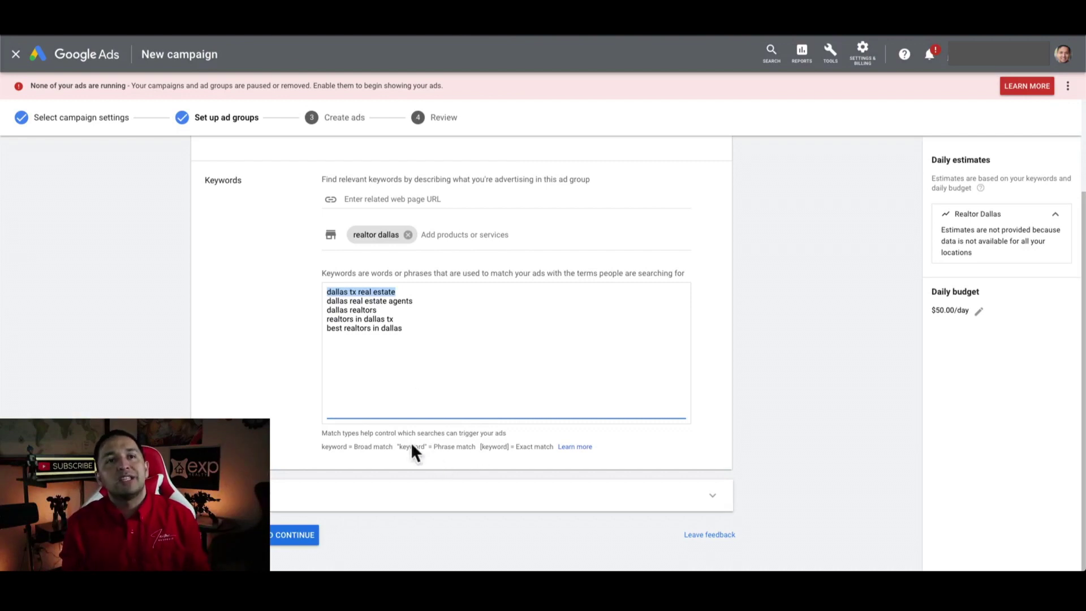
left_click(327, 303)
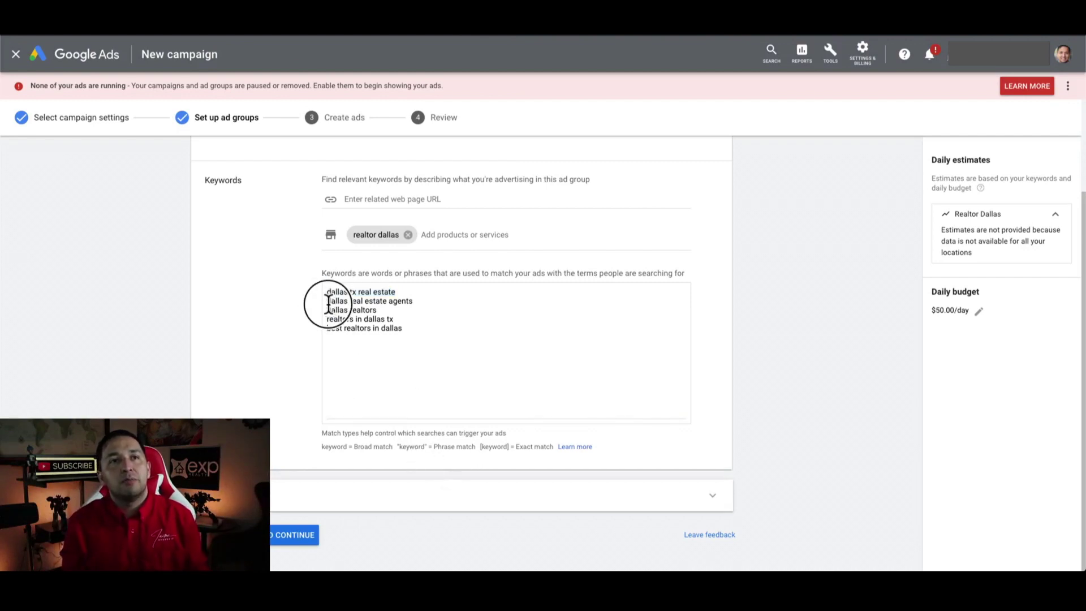
type("\"")
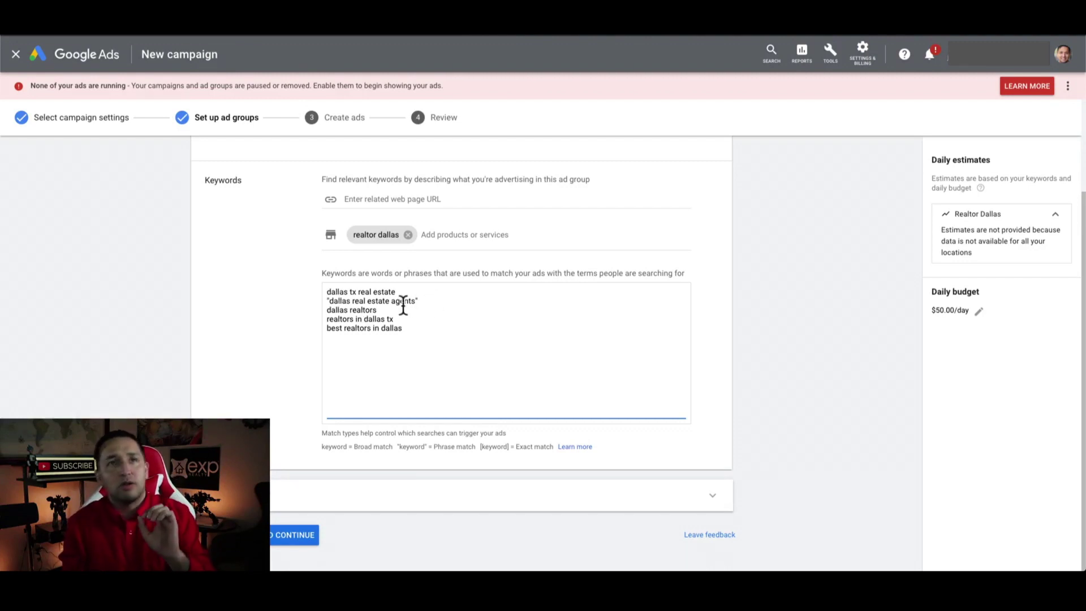
left_click_drag(417, 301, 323, 302)
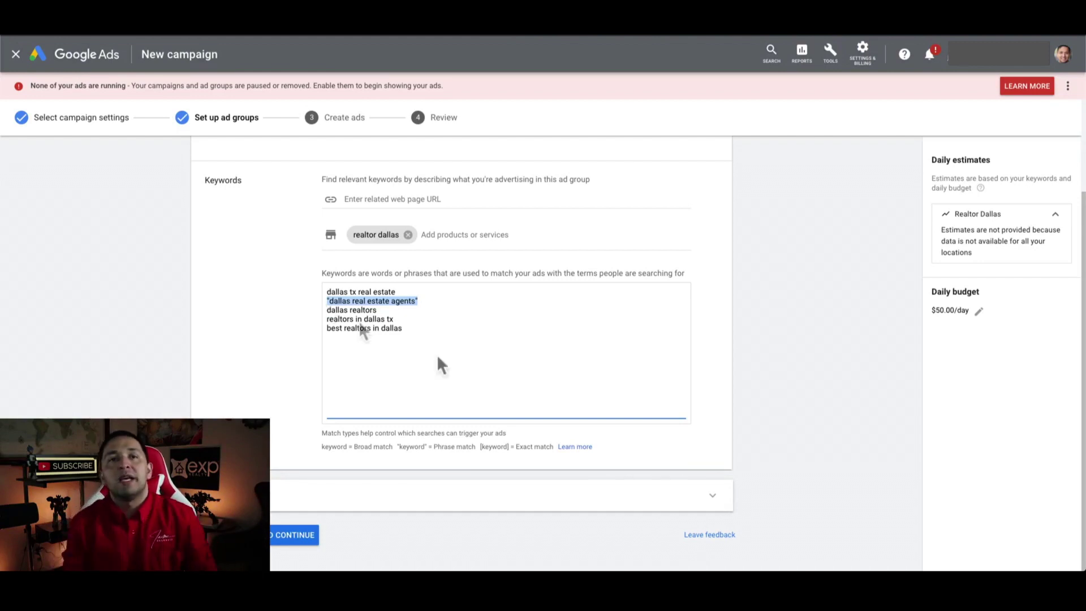
Enclose the keyword dallas realtors in square brackets to make it an exact match
left_click(343, 312)
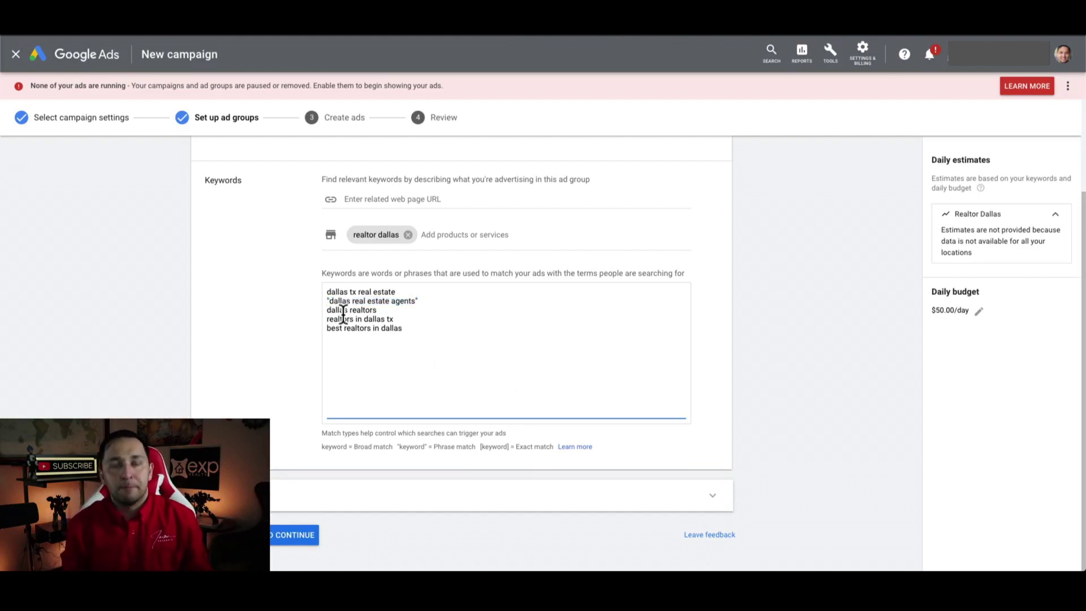
type("[")
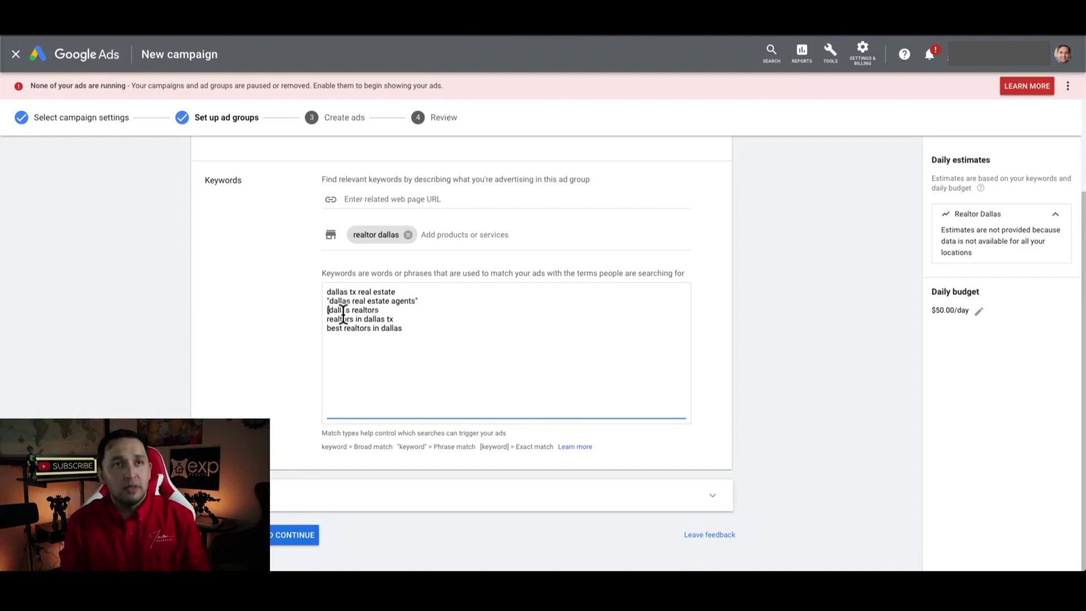
left_click(381, 311)
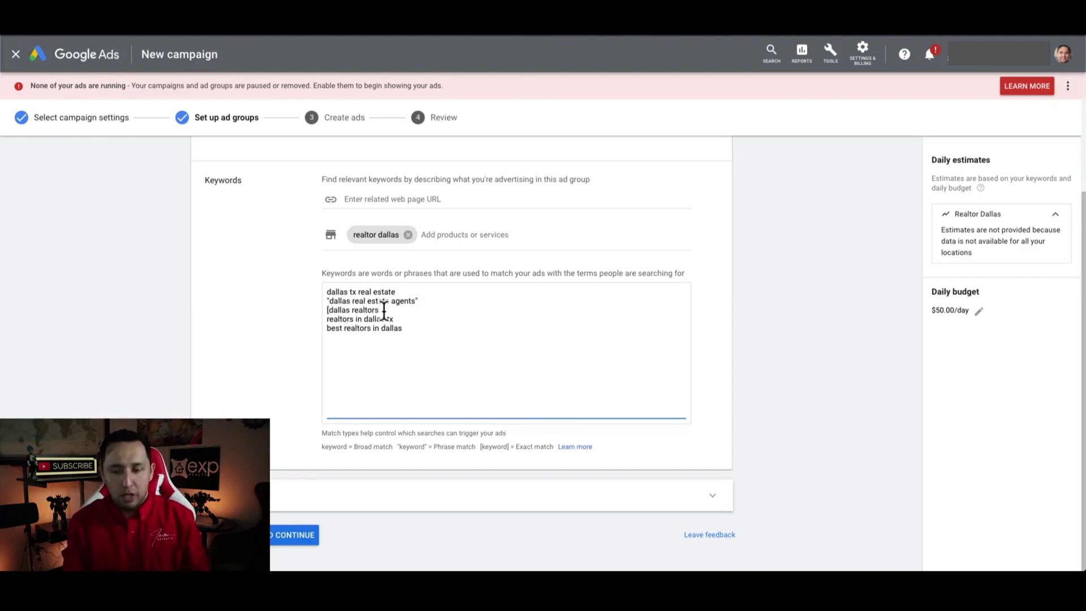
type("]")
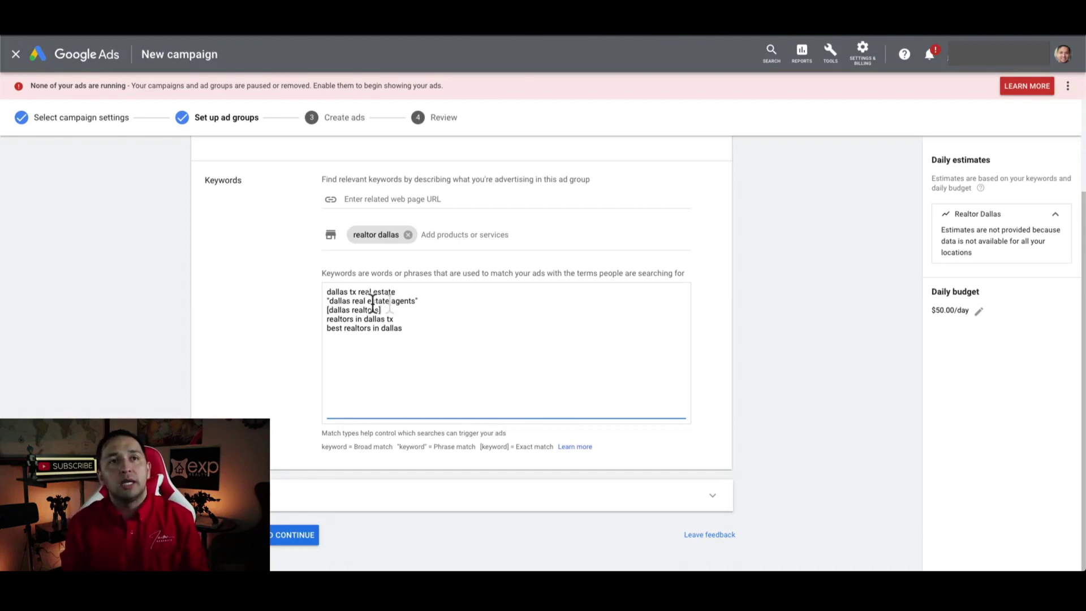
mouse_move(389, 301)
left_mouse_down()
mouse_move(339, 317)
mouse_move(388, 310)
mouse_move(370, 305)
left_mouse_up()
left_click(331, 309)
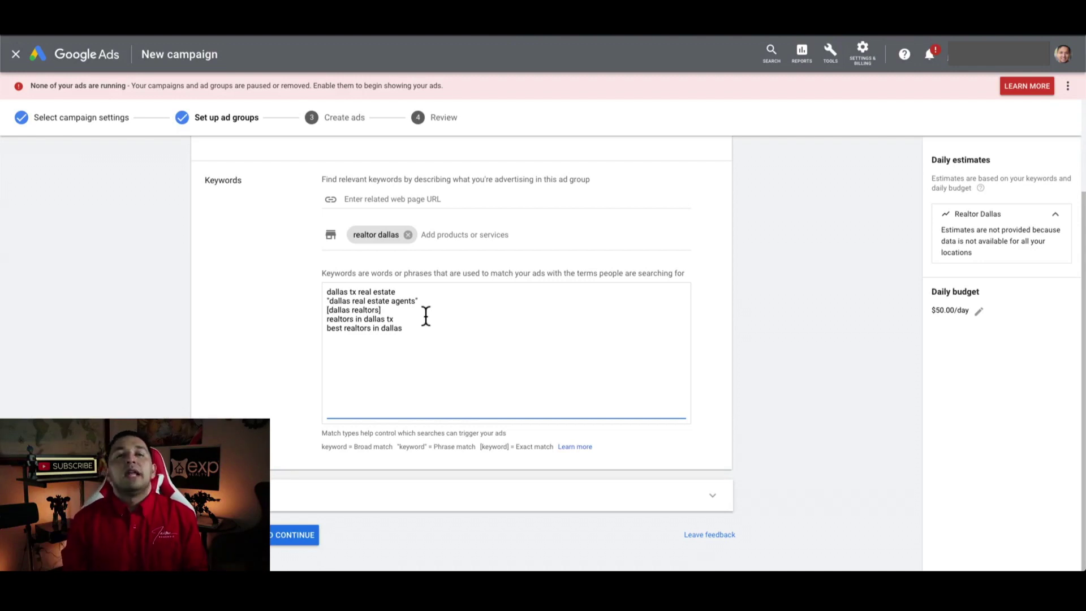
left_click_drag(410, 310, 315, 294)
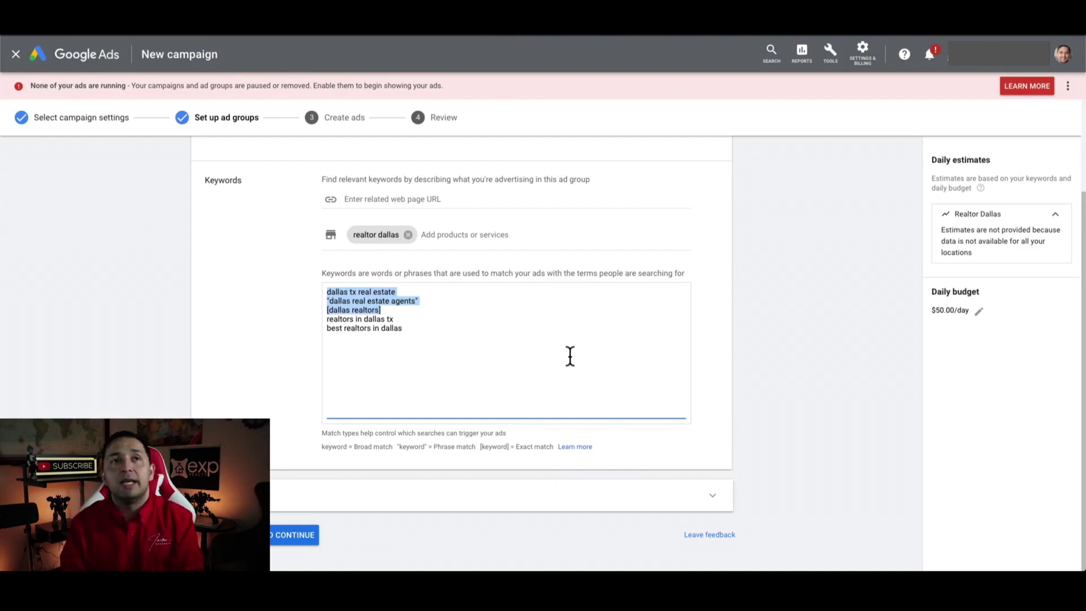
left_click(355, 317)
left_click(393, 311)
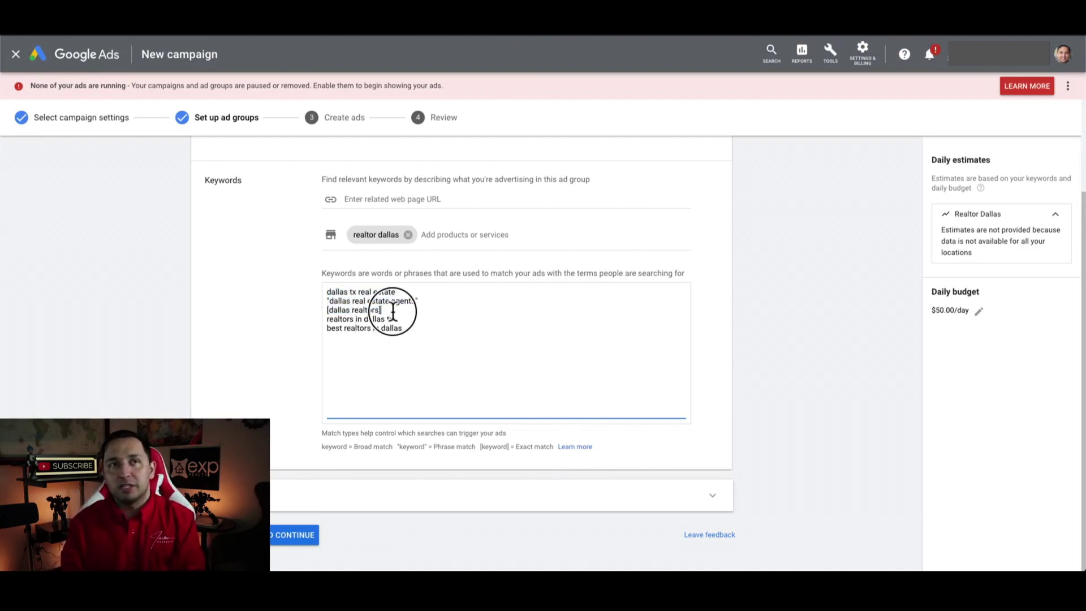
left_click_drag(393, 311, 305, 293)
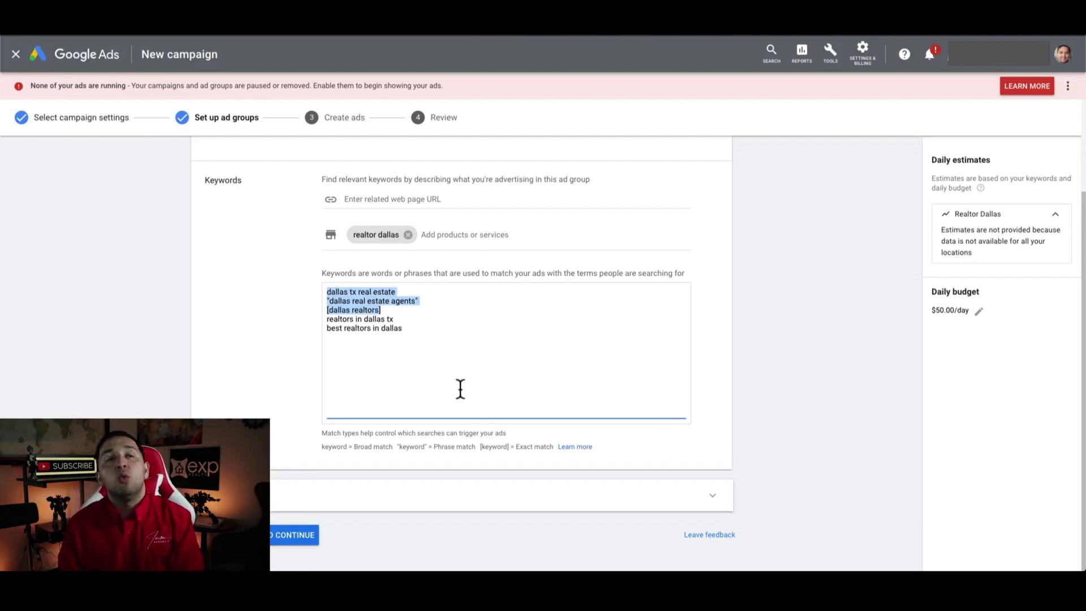
left_click(409, 343)
left_click_drag(386, 310, 304, 309)
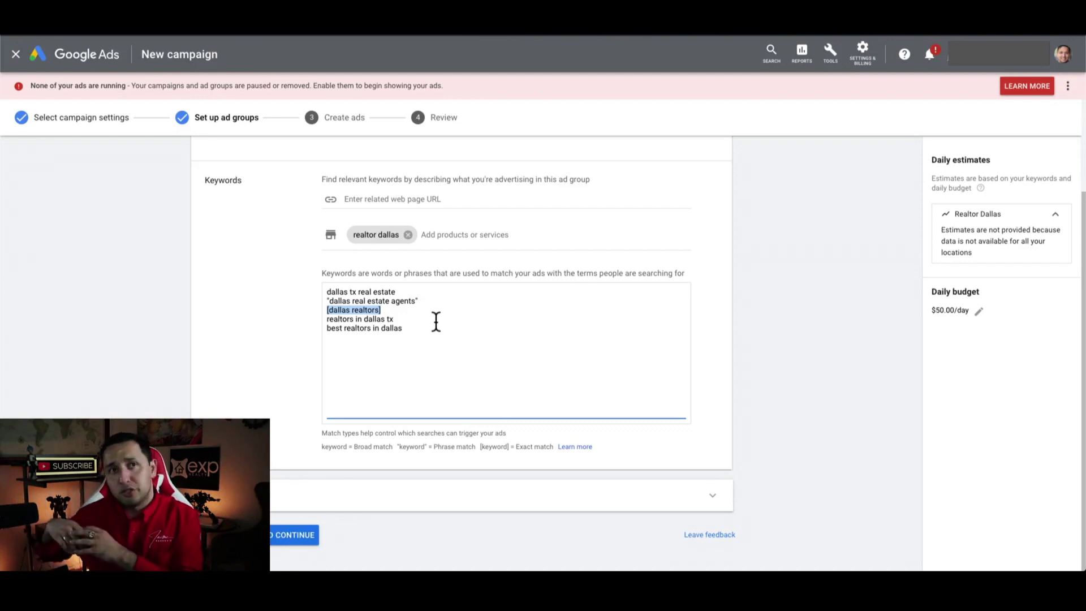
left_click(410, 313)
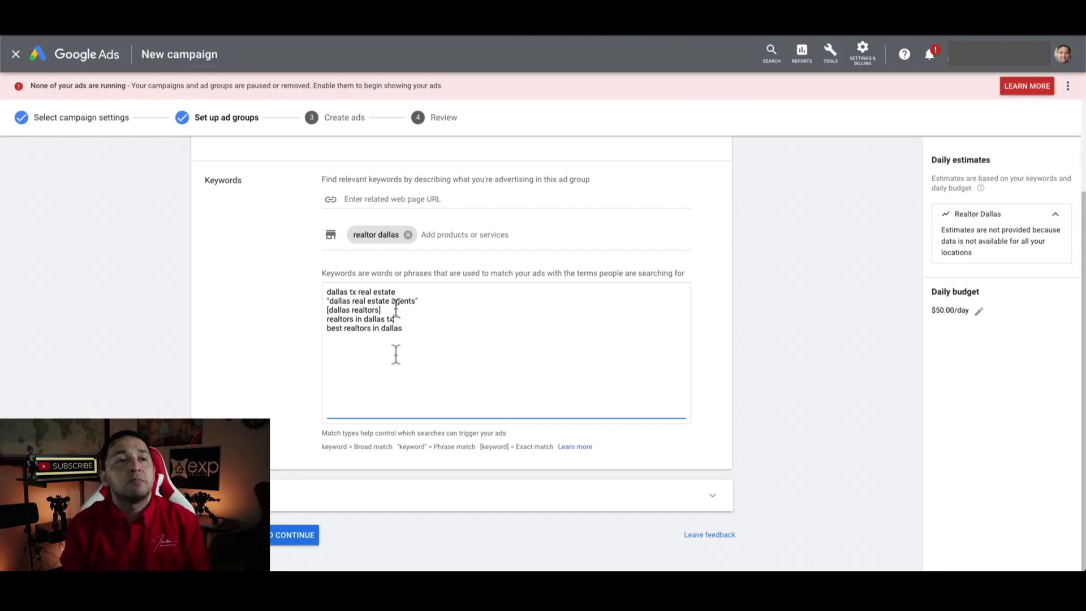
Add a second ad group below the Realtor Dallas group and delete it again
scroll(289, 469, "up", 2)
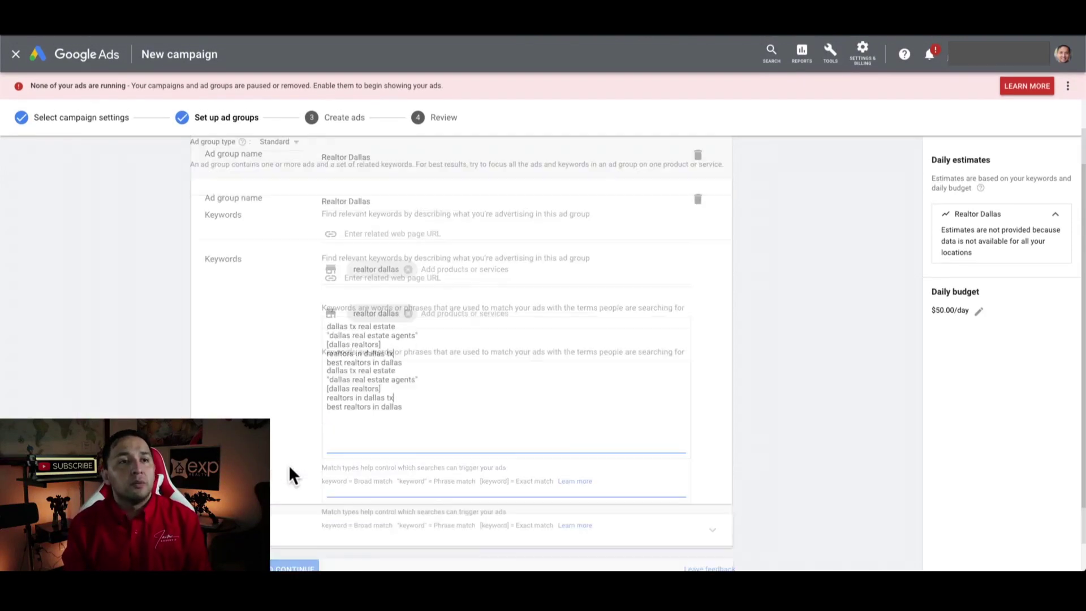
scroll(289, 472, "down", 3)
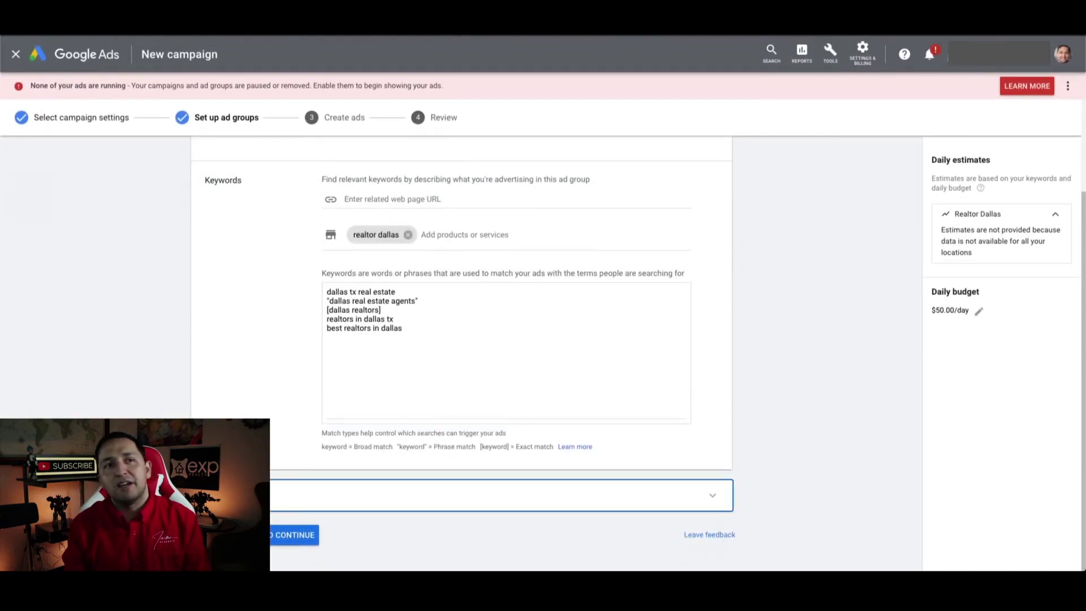
left_click(263, 495)
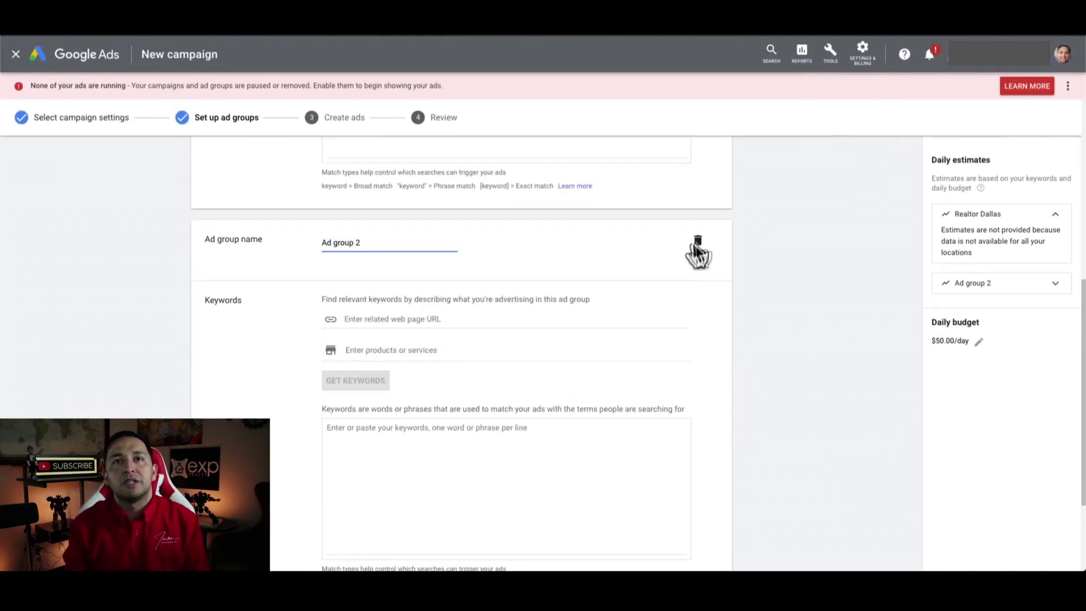
left_click(699, 242)
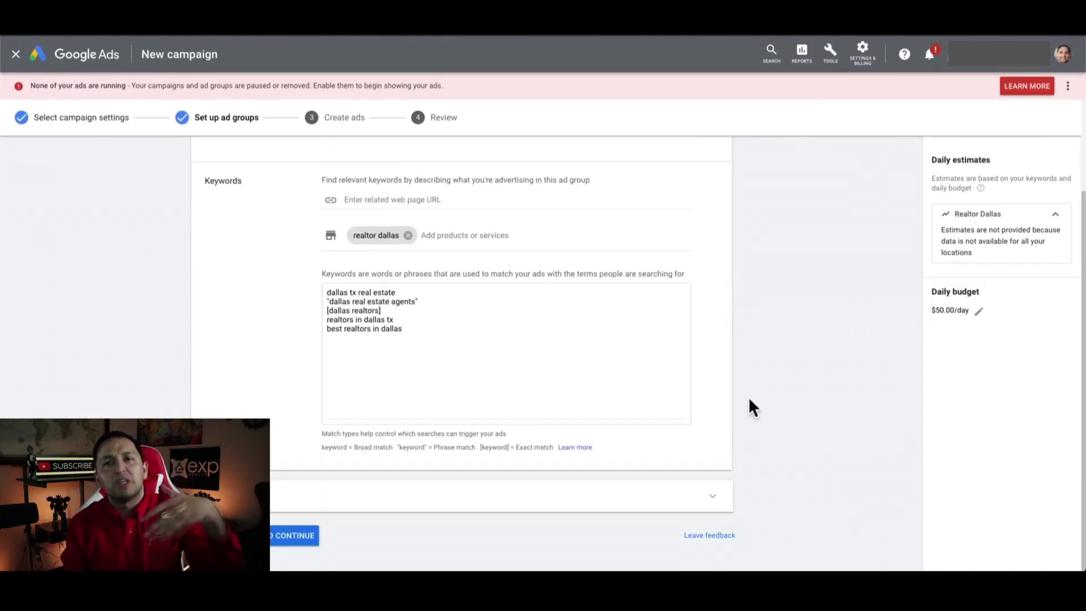
Save the ad group, continue to ad creation, and check the ad preview in desktop and mobile views
left_click(296, 537)
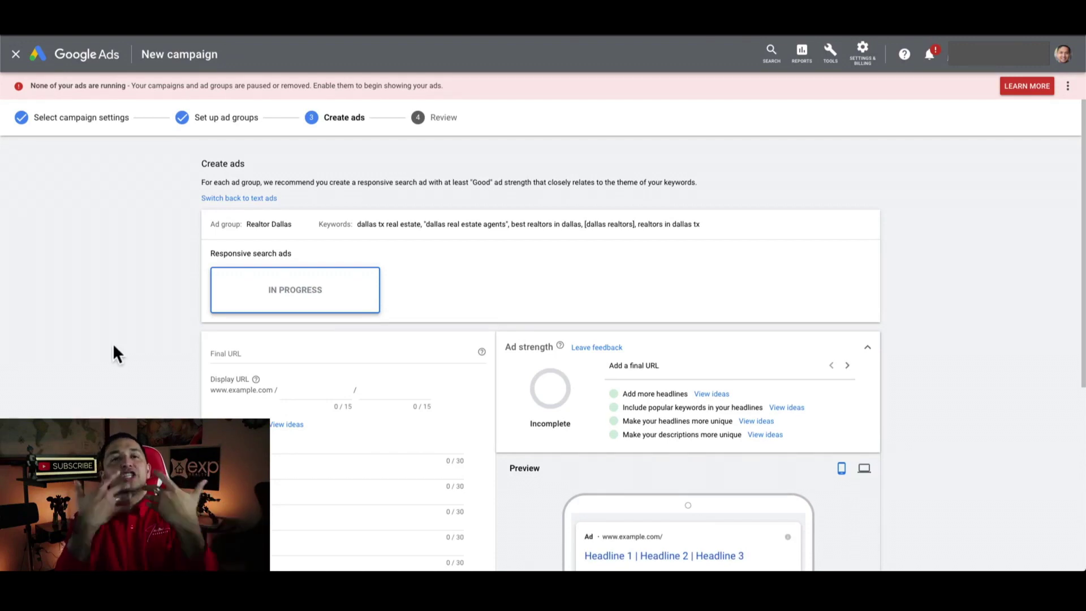
scroll(113, 344, "down", 1)
scroll(114, 346, "down", 3)
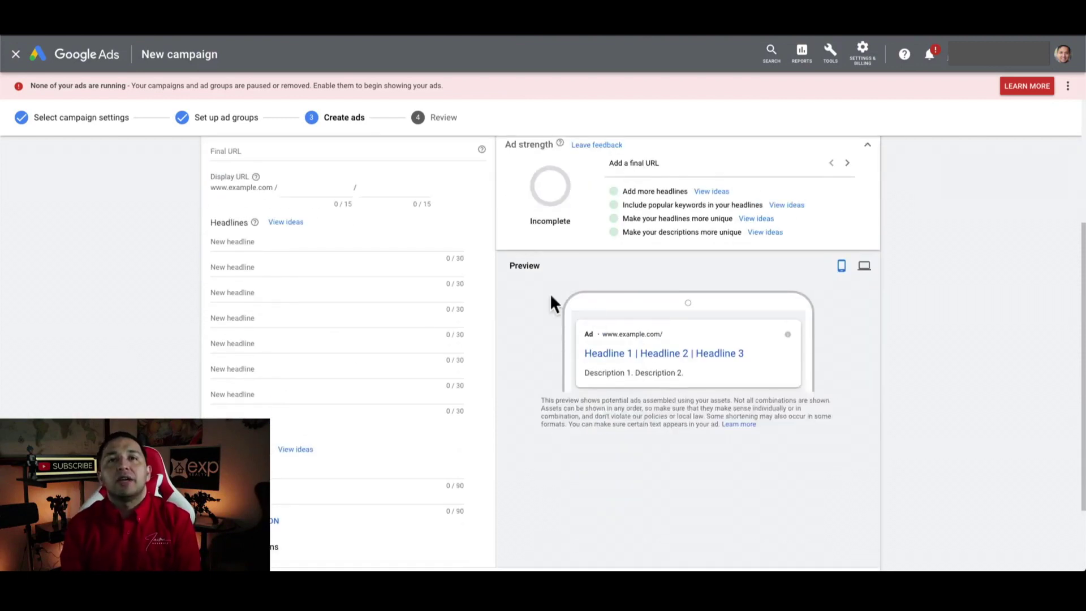
left_click(864, 265)
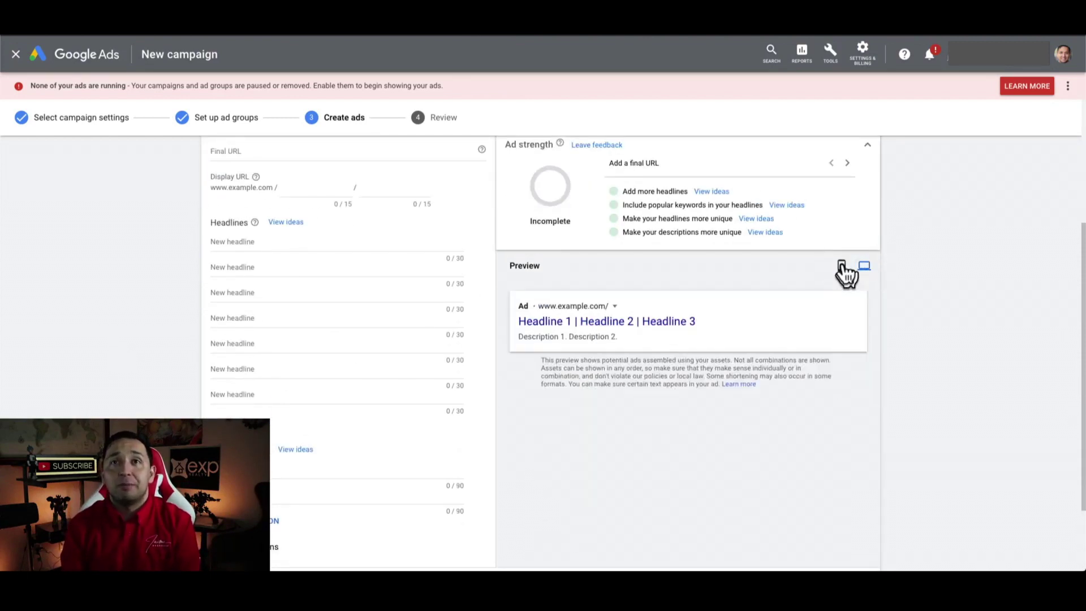
left_click(842, 266)
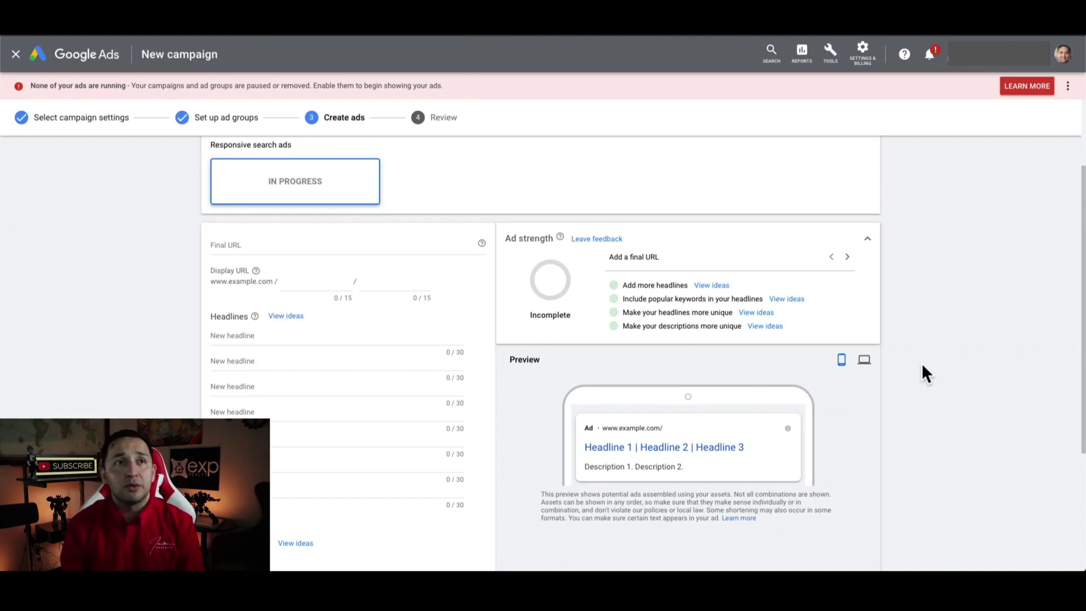
left_click(266, 244)
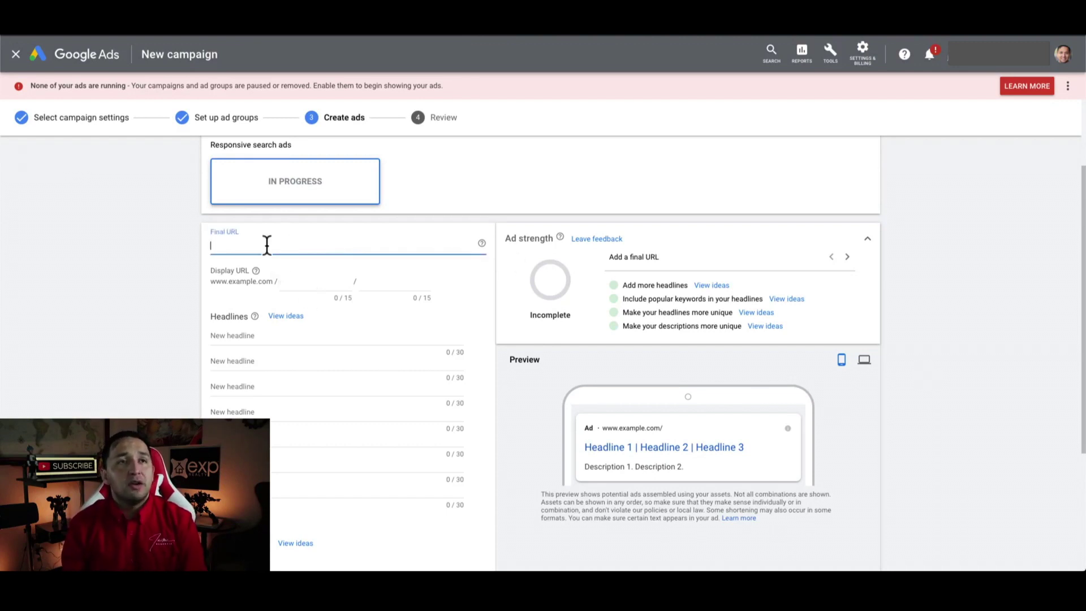
type("www.jiame")
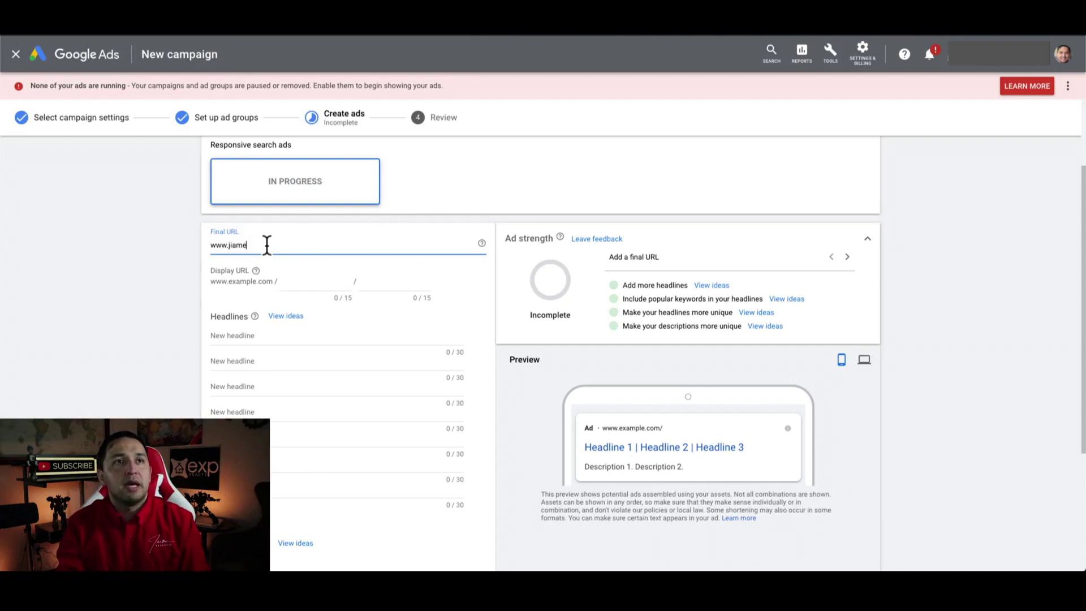
key("BackSpace")
key("BackSpace")
key("BackSpace")
key("BackSpace")
type("aimeresendez.co")
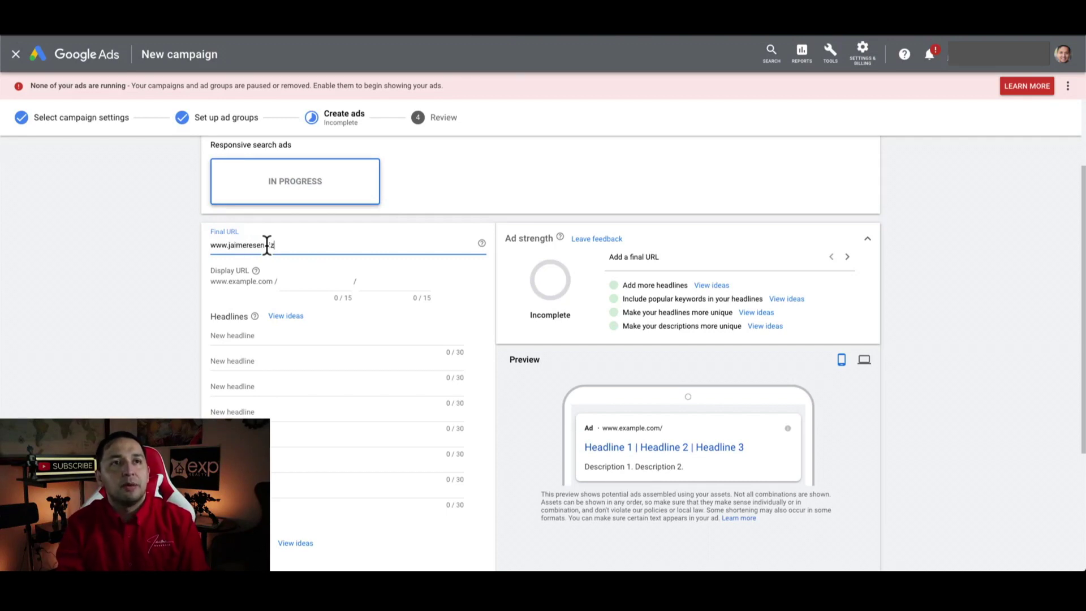
type("m")
left_click(129, 309)
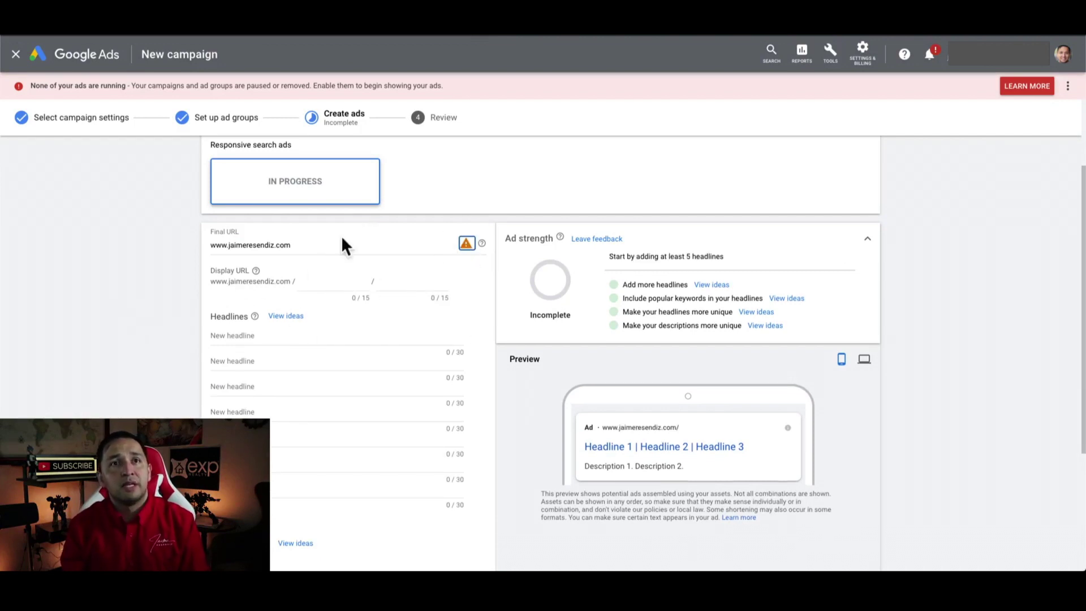
left_click(467, 244)
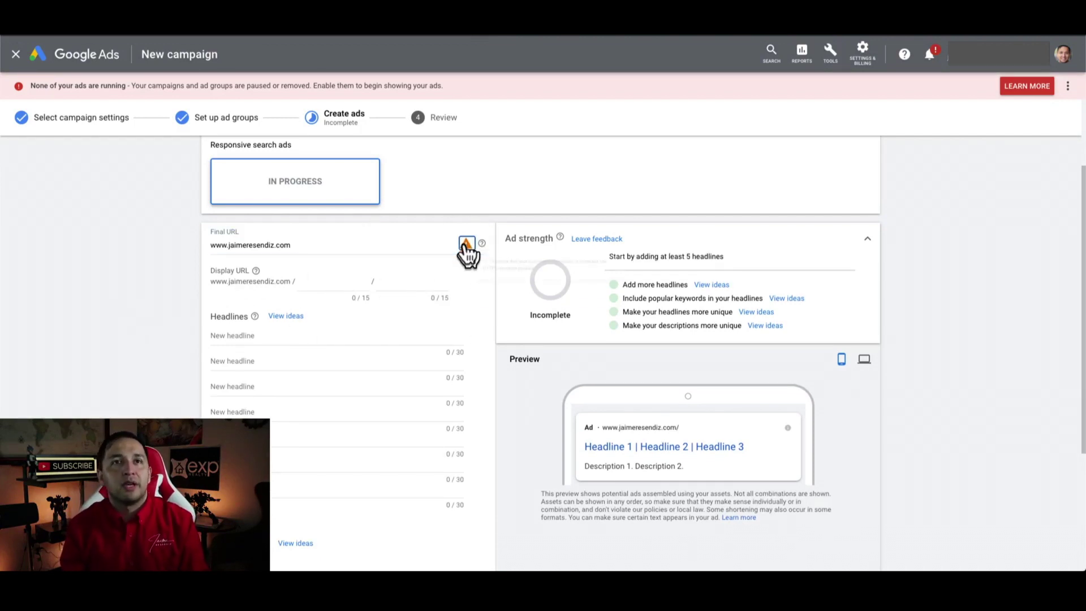
left_click(209, 249)
left_click(213, 245)
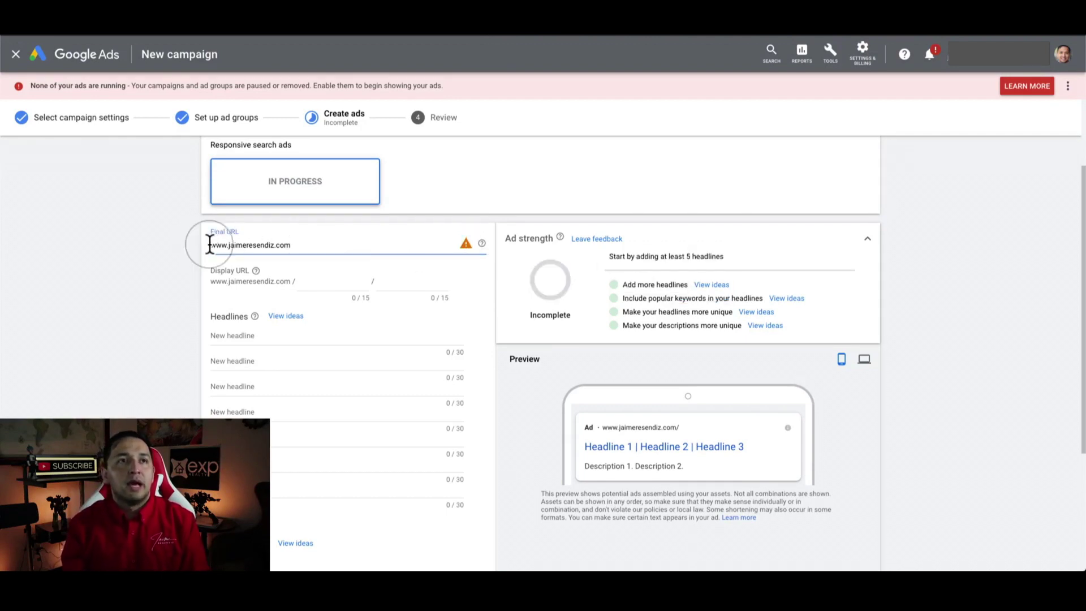
type("https")
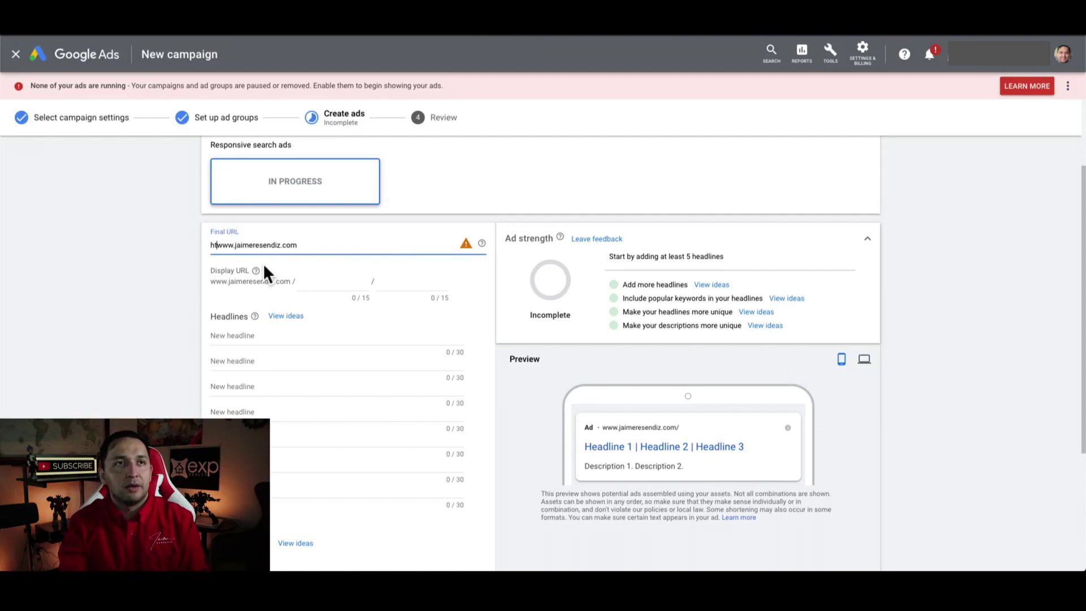
type(":")
key("BackSpace")
type("//")
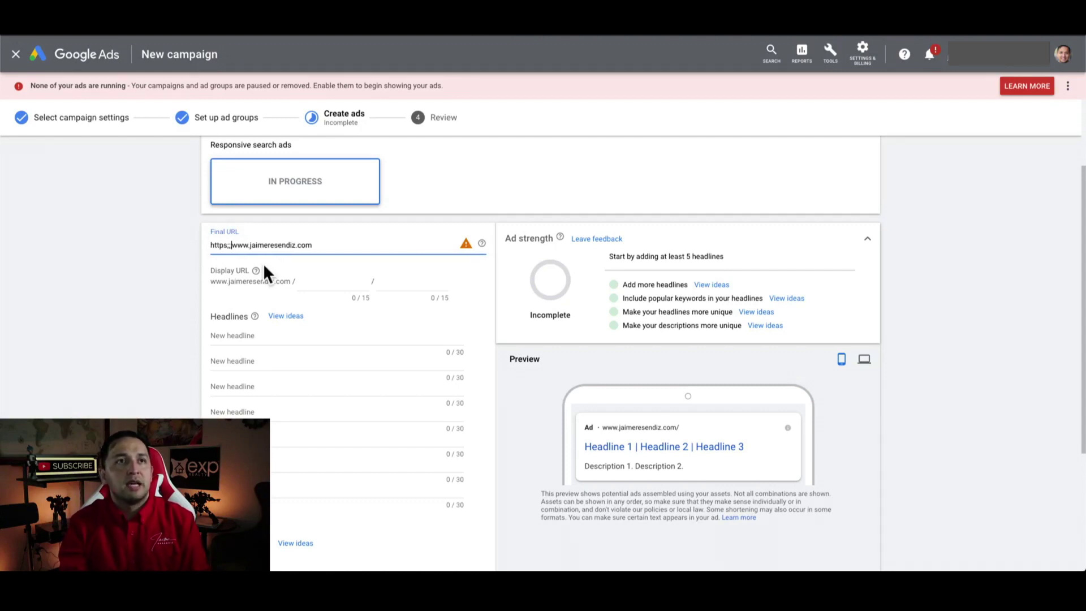
key("BackSpace")
type("://")
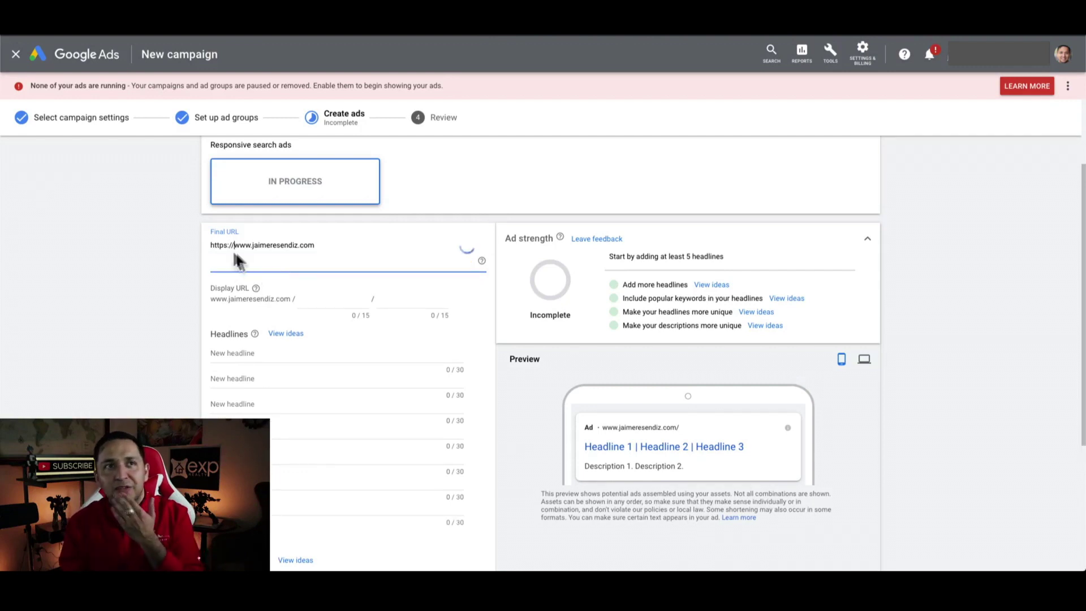
left_click(171, 251)
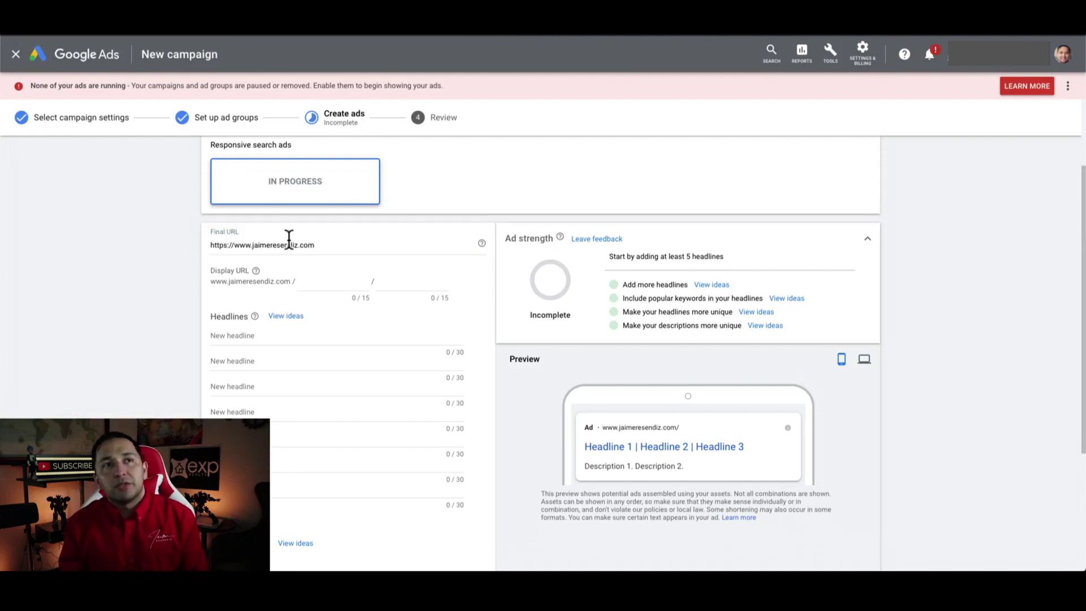
Set the two display URL paths to topdallas and realtor
left_click(334, 281)
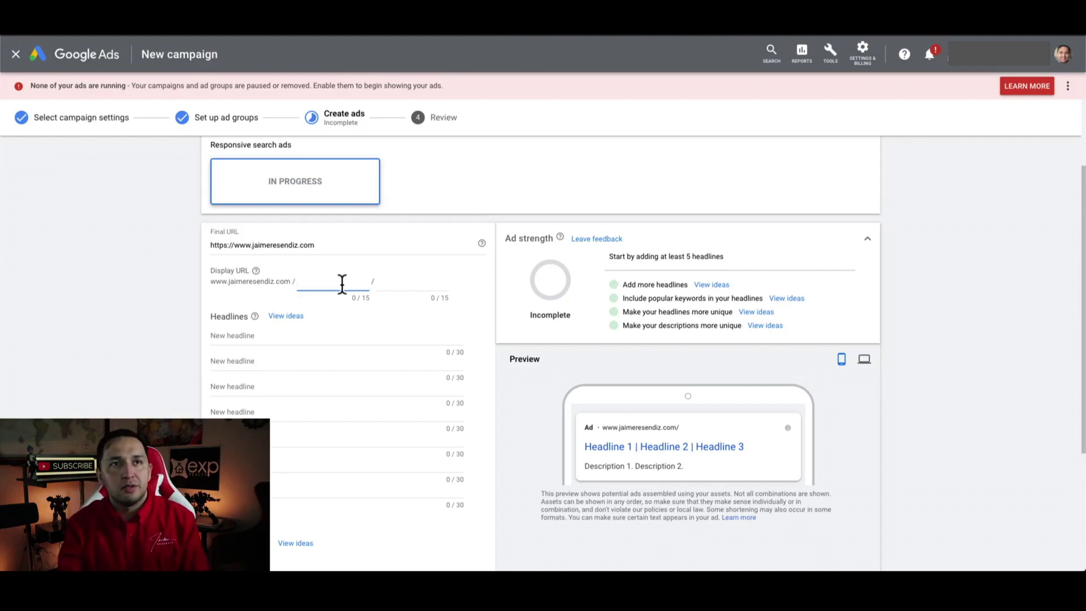
type("topdallas")
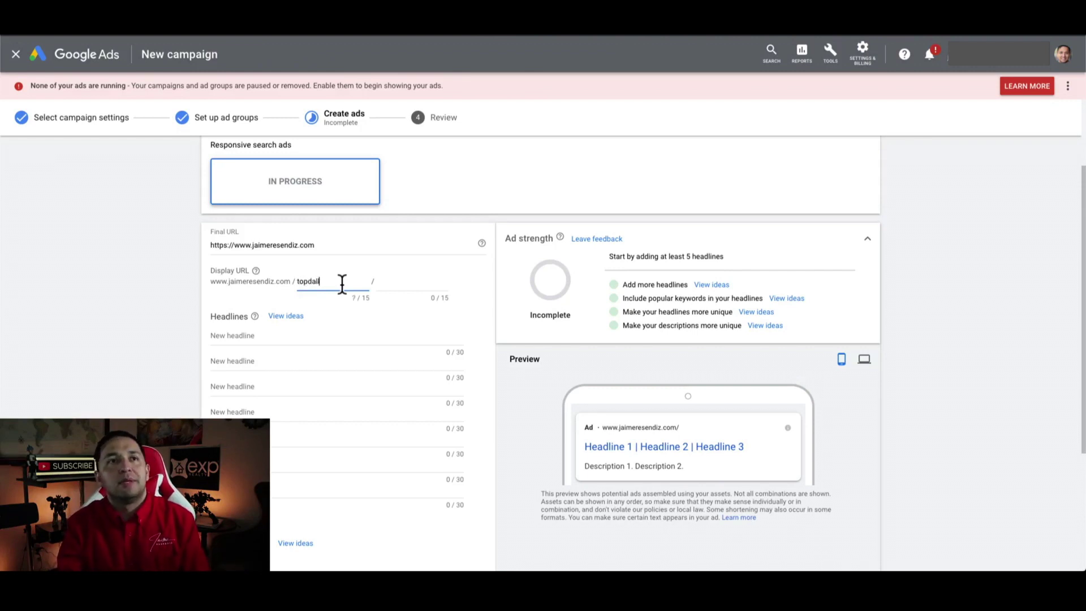
left_click(410, 285)
type("realtor")
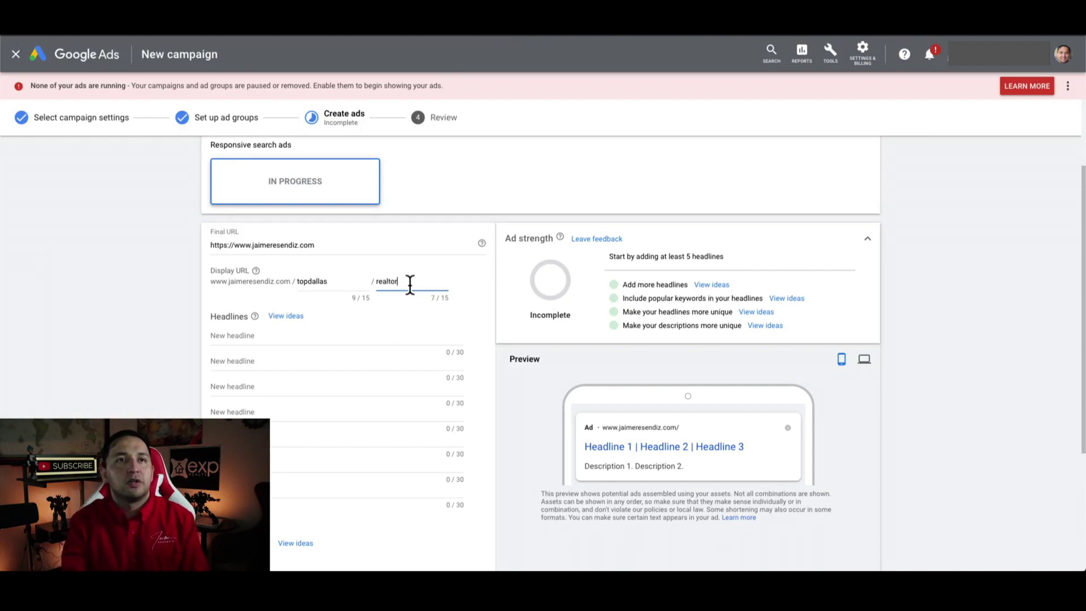
scroll(233, 312, "down", 1)
left_click(137, 315)
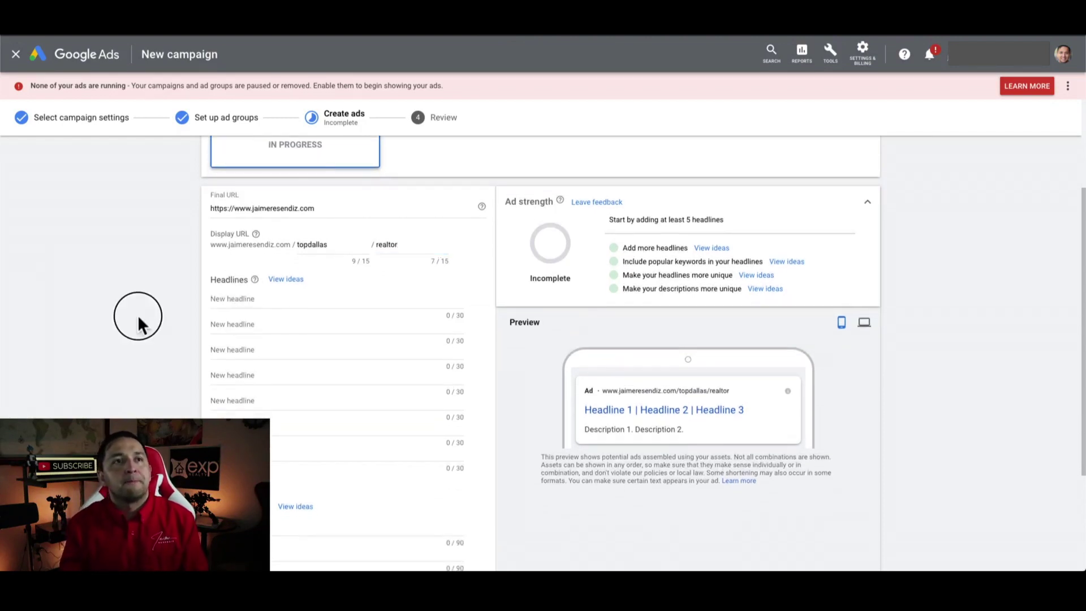
Enter "Top Realtor" as the first headline and "Best Realtor" as the second
scroll(138, 314, "down", 2)
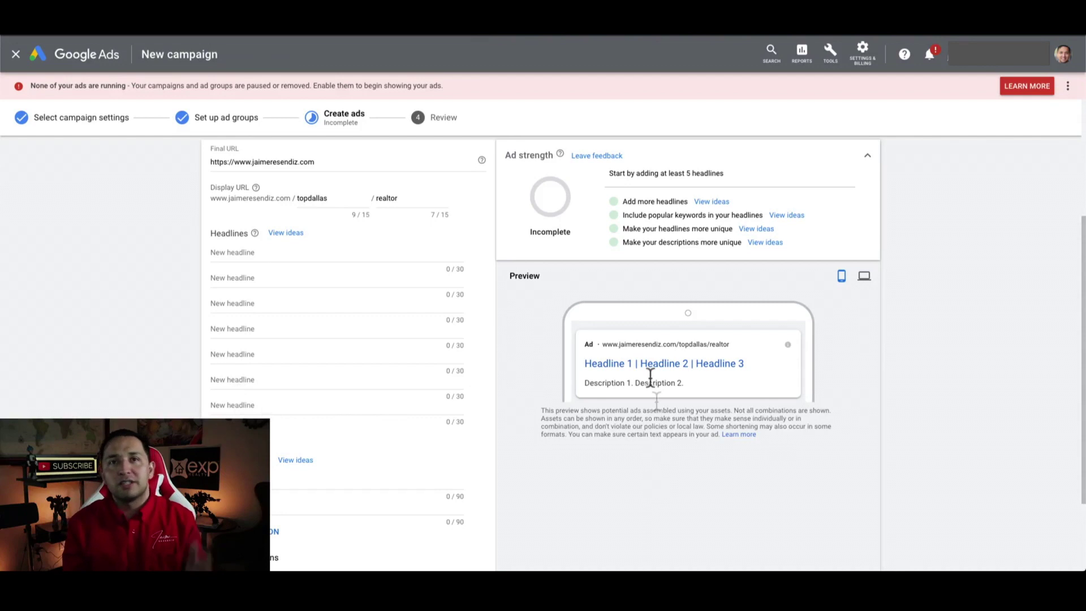
left_click(297, 251)
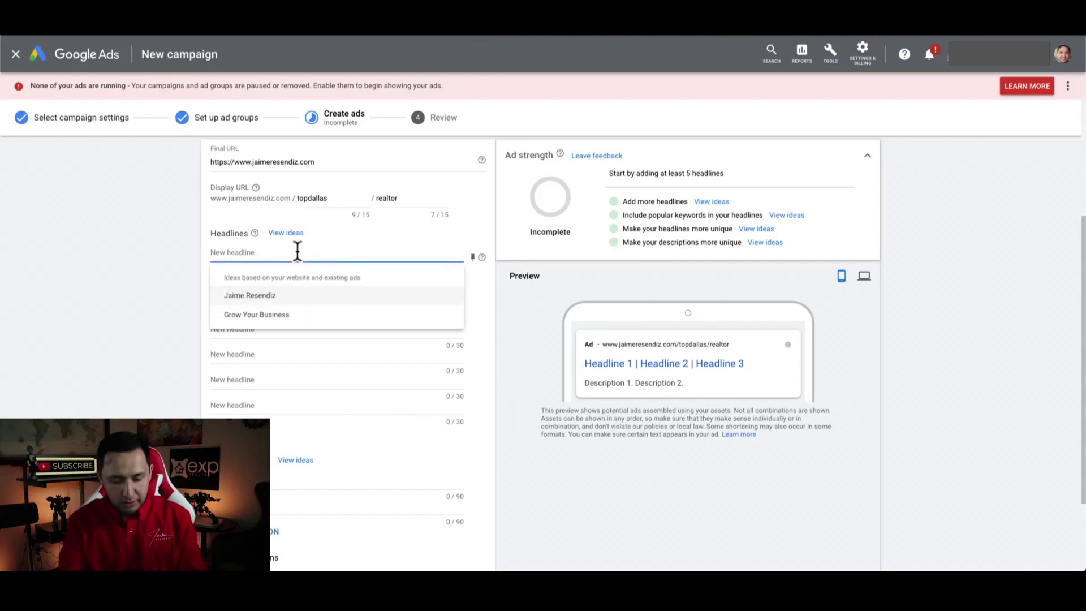
type("Top Realtors")
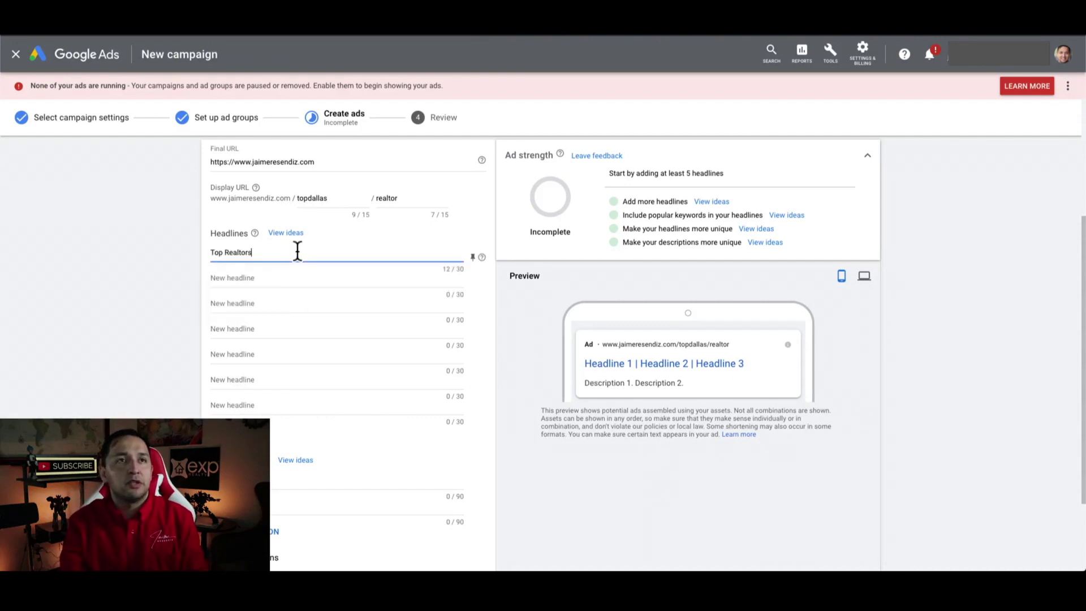
key("BackSpace")
key("Tab")
left_click(262, 278)
type("Best Realtro")
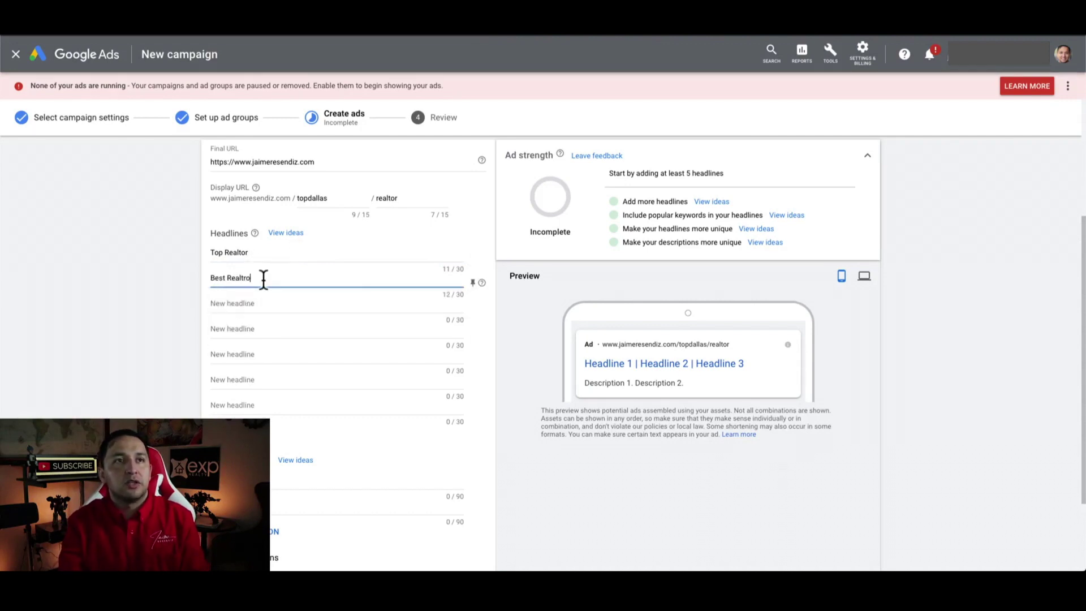
key("BackSpace")
key("BackSpace")
type("or")
Enter "Dallas Realtor" as the third headline and "Choose Me" as the fourth
left_click(243, 304)
type("Dallas Realtor")
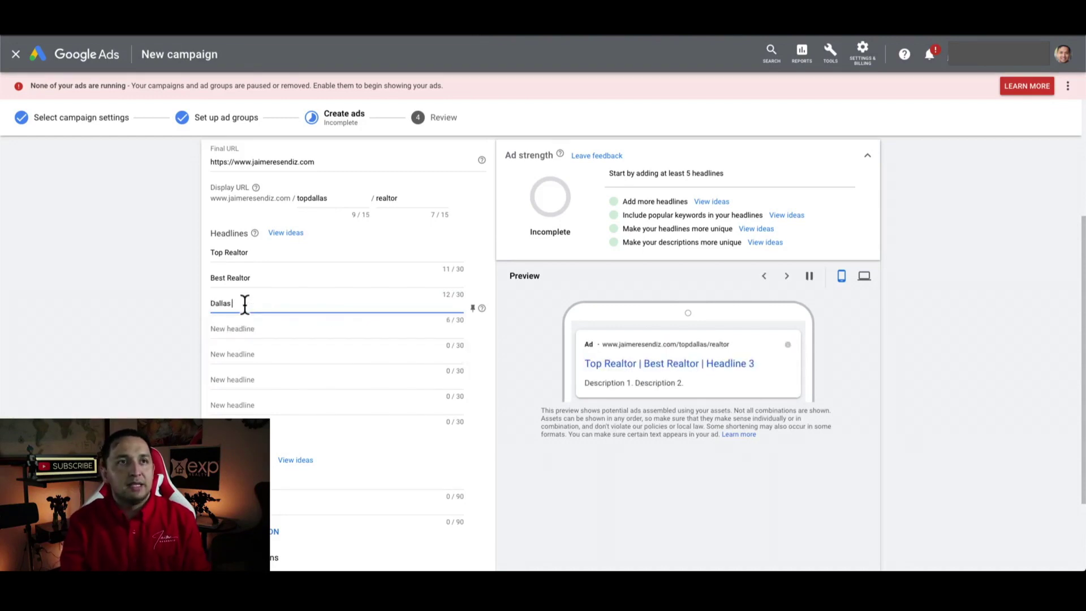
left_click(231, 329)
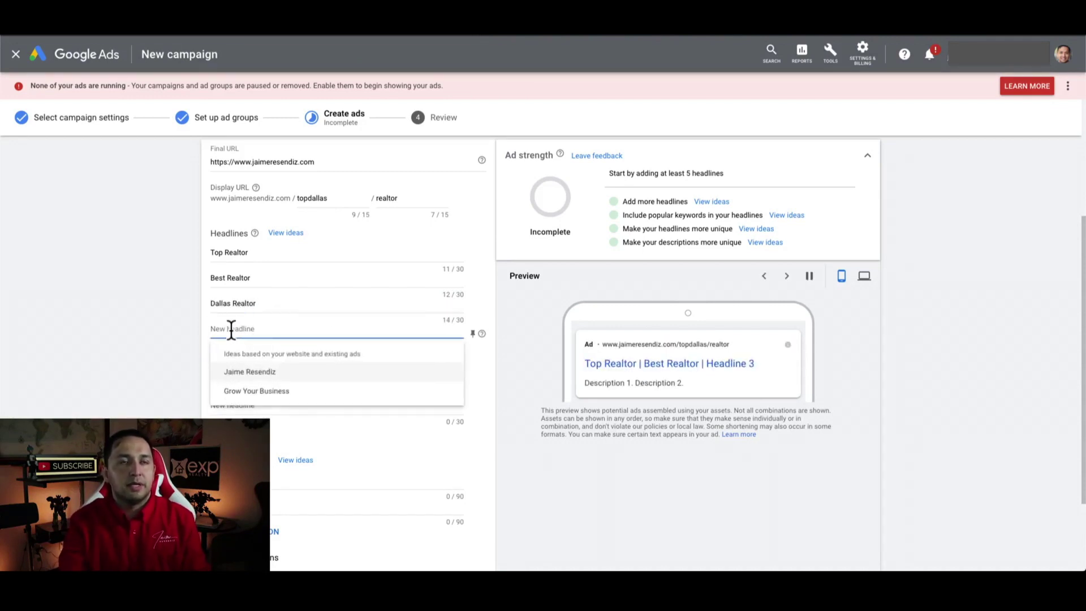
type("Chose")
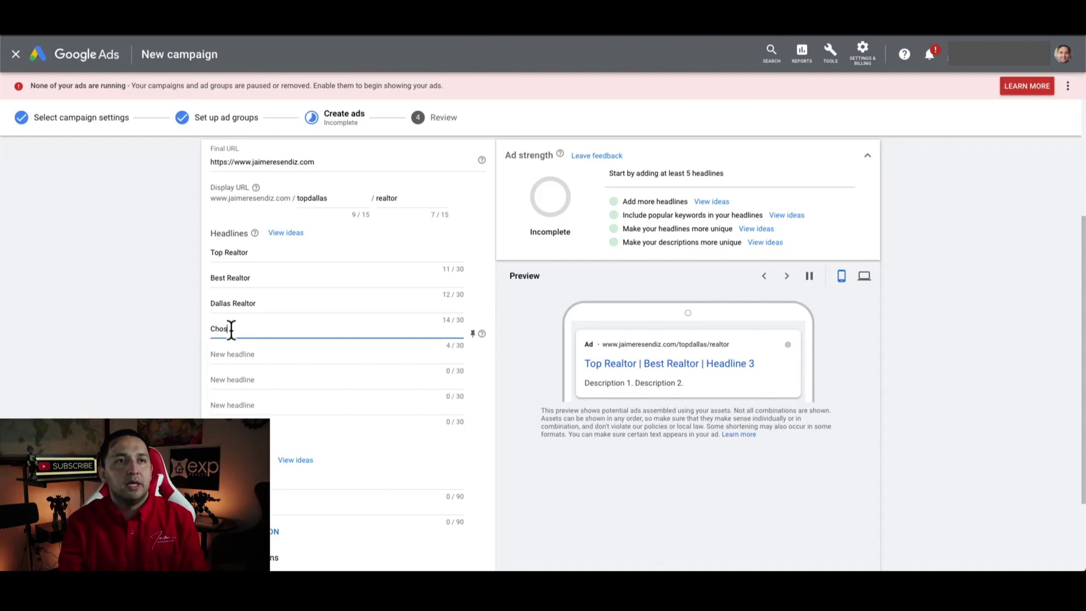
key("BackSpace")
type("ose Me")
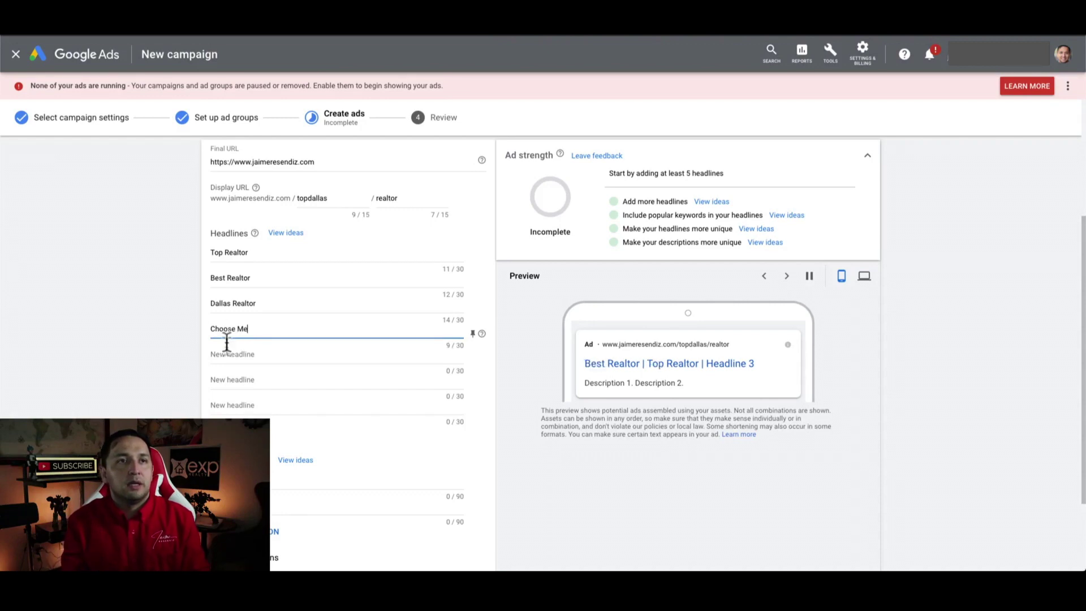
Enter "I'm The Best" as the fifth headline of the ad
left_click(229, 353)
type("W")
key("BackSpace")
type("I'm the")
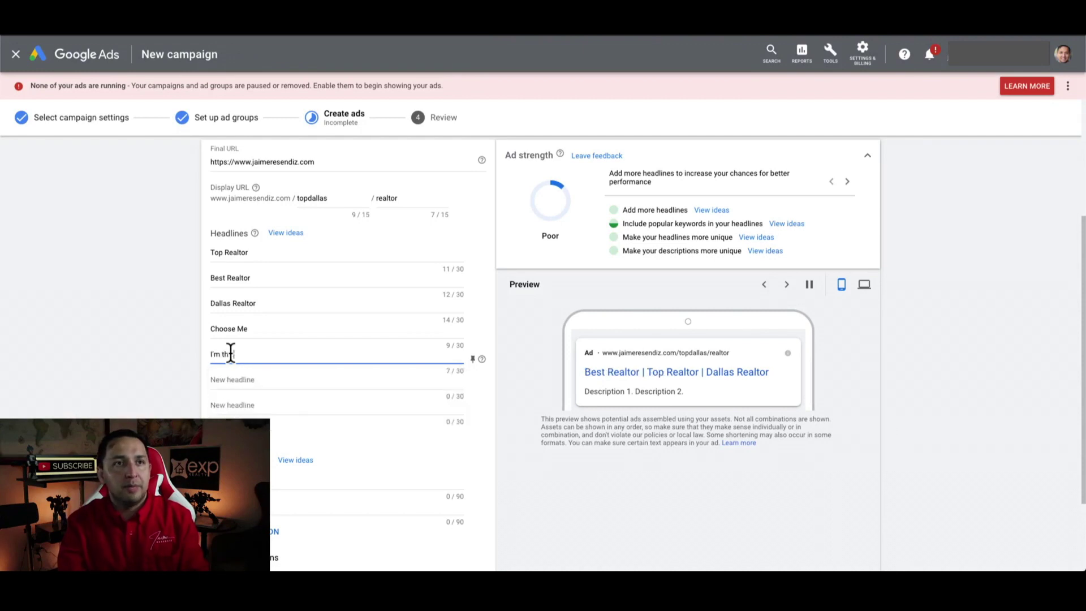
key("BackSpace")
key("BackSpace")
key("BackSpace")
type("The Best")
left_click(130, 340)
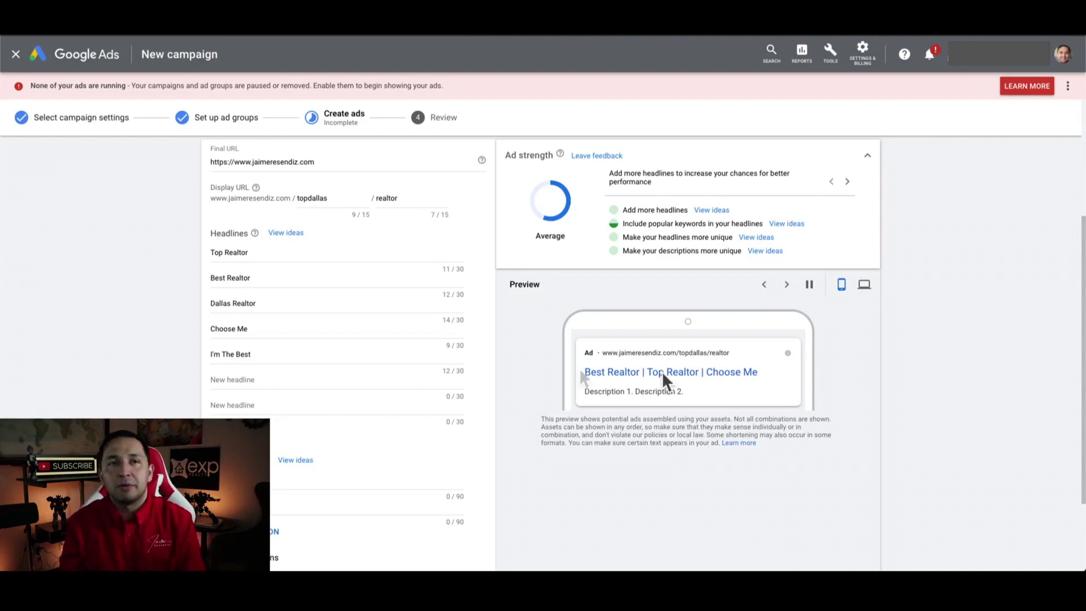
Enter "Dallas Real Estate Agent That Works For You" as the ad's first description
scroll(354, 436, "down", 1)
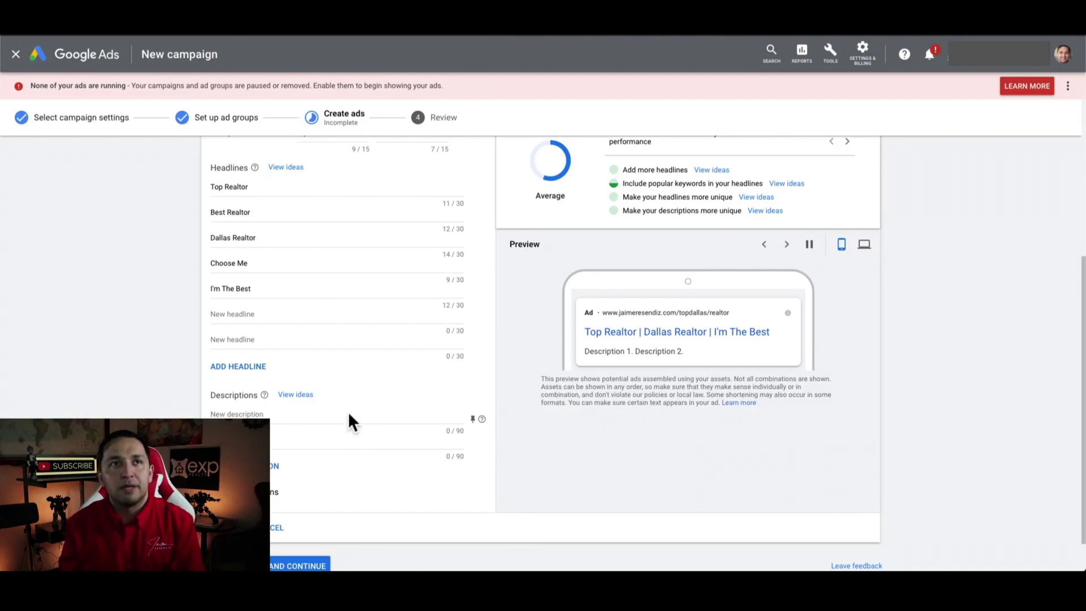
scroll(354, 358, "down", 1)
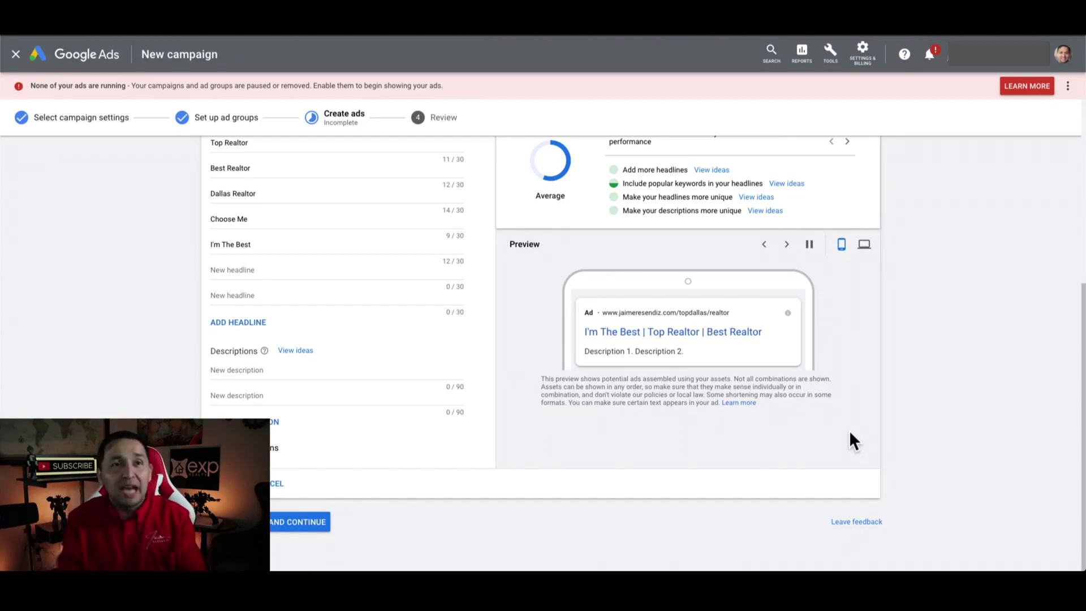
left_click(266, 371)
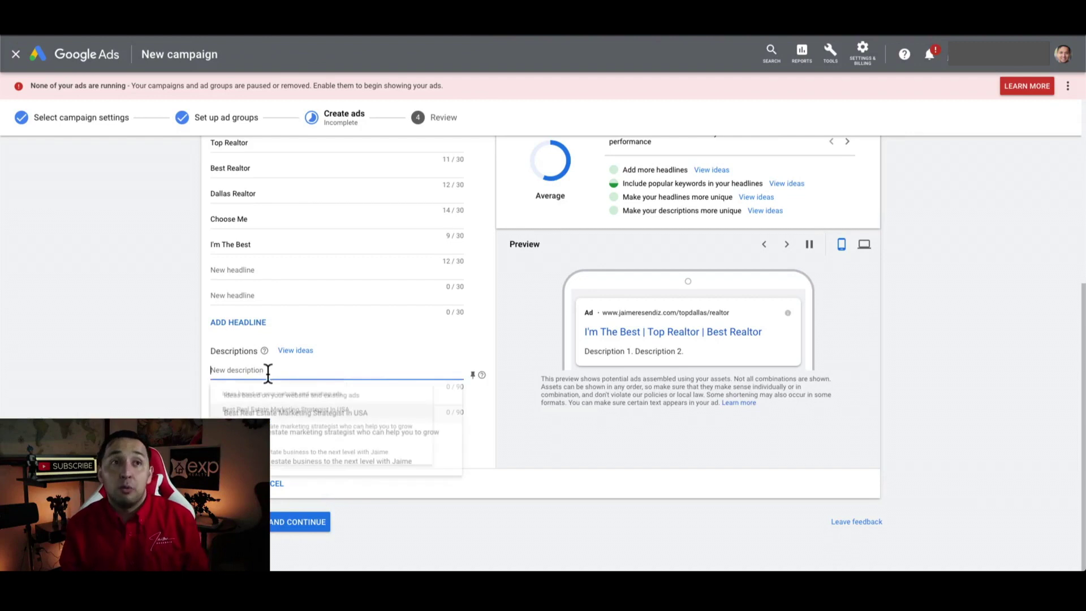
left_click(192, 374)
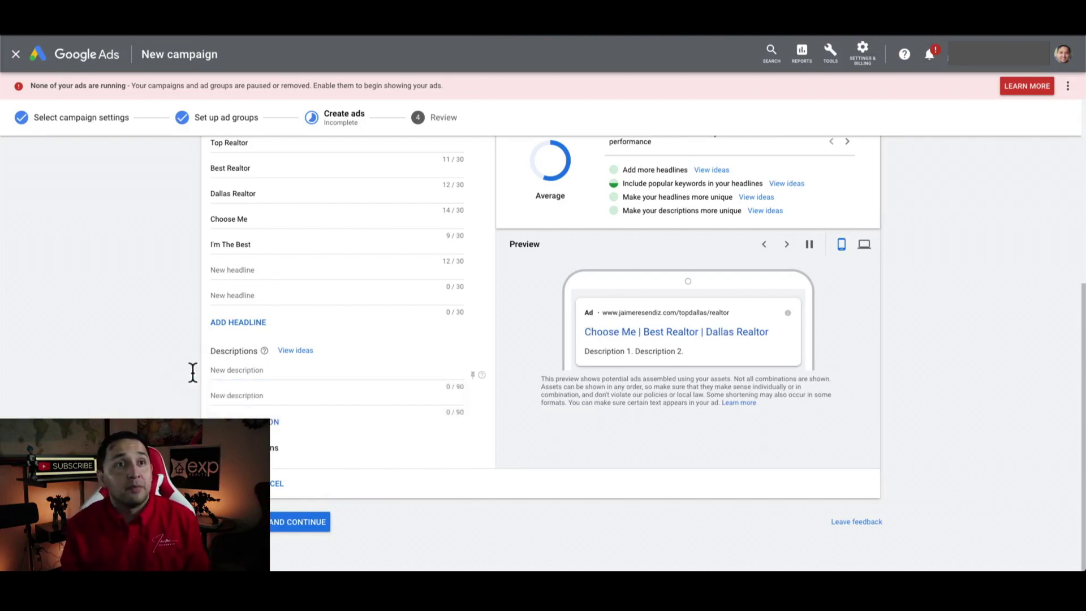
left_click(271, 370)
type("Dallas Real Estate")
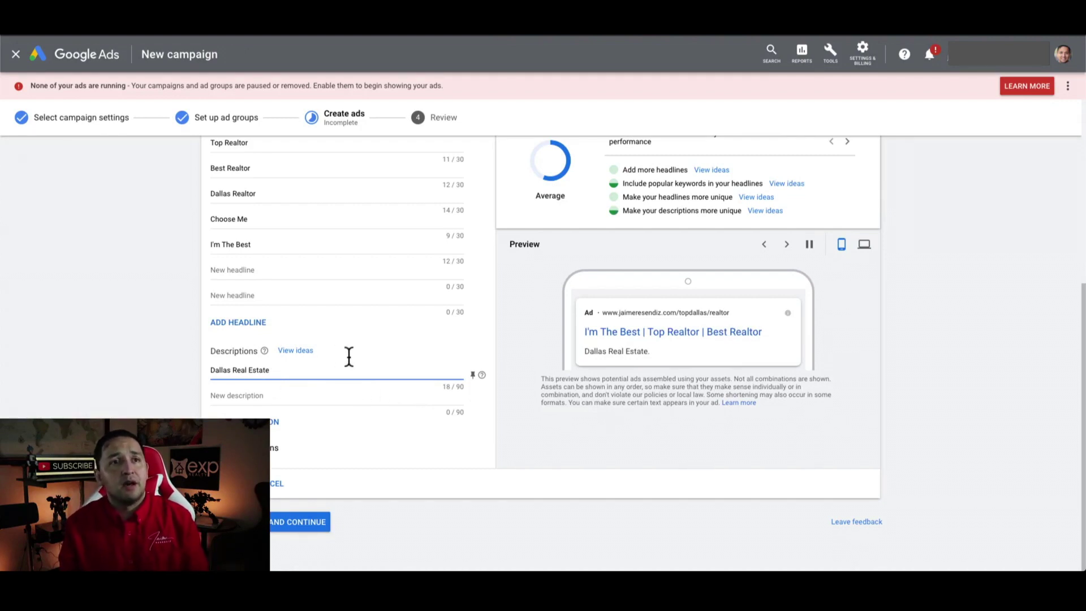
type("Agent That Works For yo")
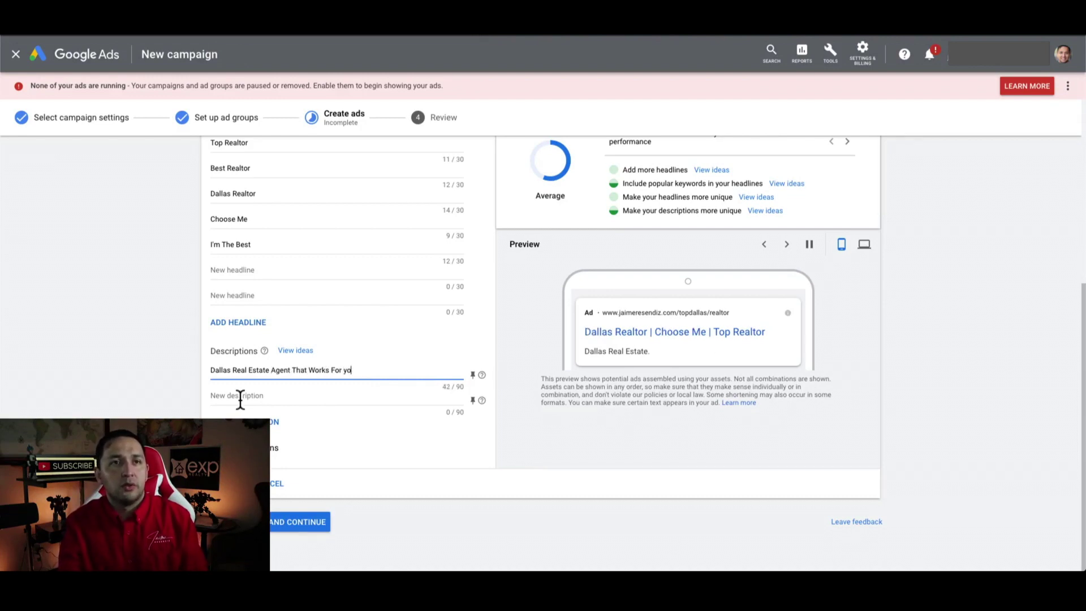
key("BackSpace")
key("BackSpace")
type("You")
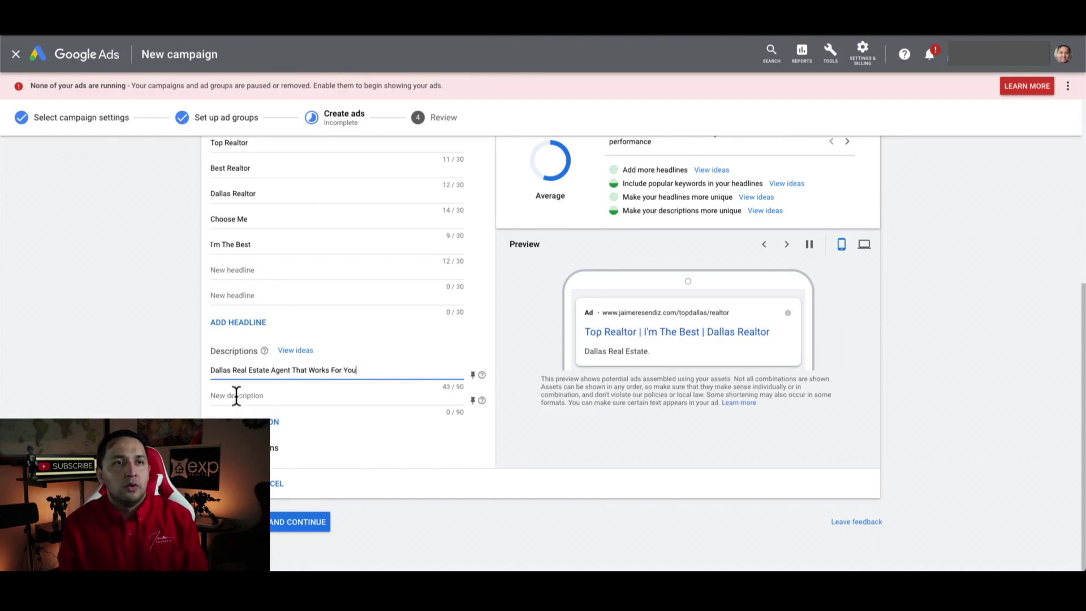
Enter "Trusted Everywhere" as the second description and look over the optional ad URL settings, leaving them collapsed
left_click(237, 396)
type("Trusted Everywhere")
left_click(270, 446)
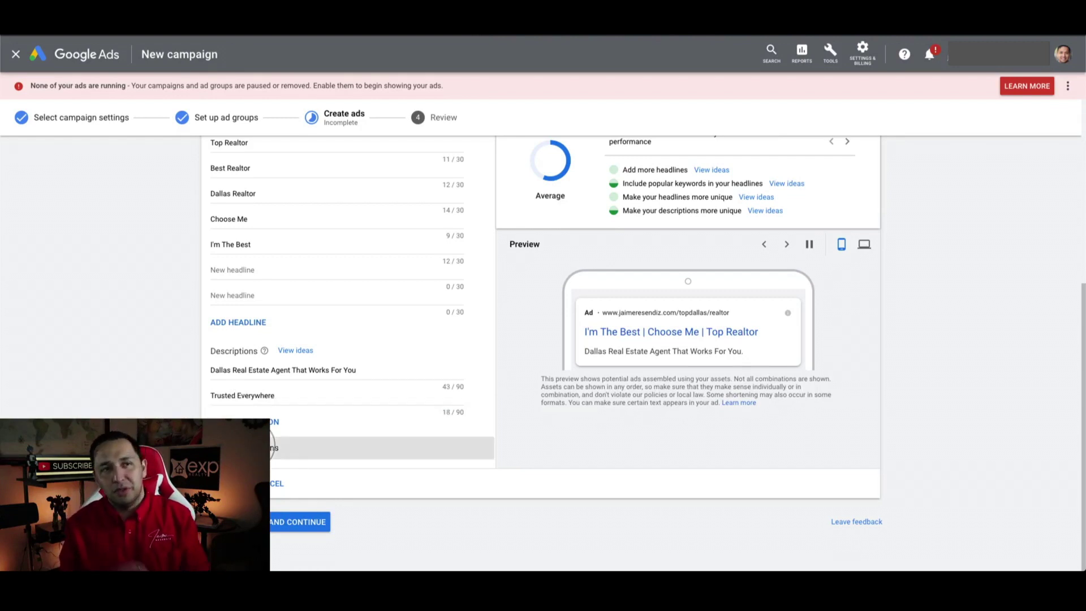
scroll(331, 461, "down", 3)
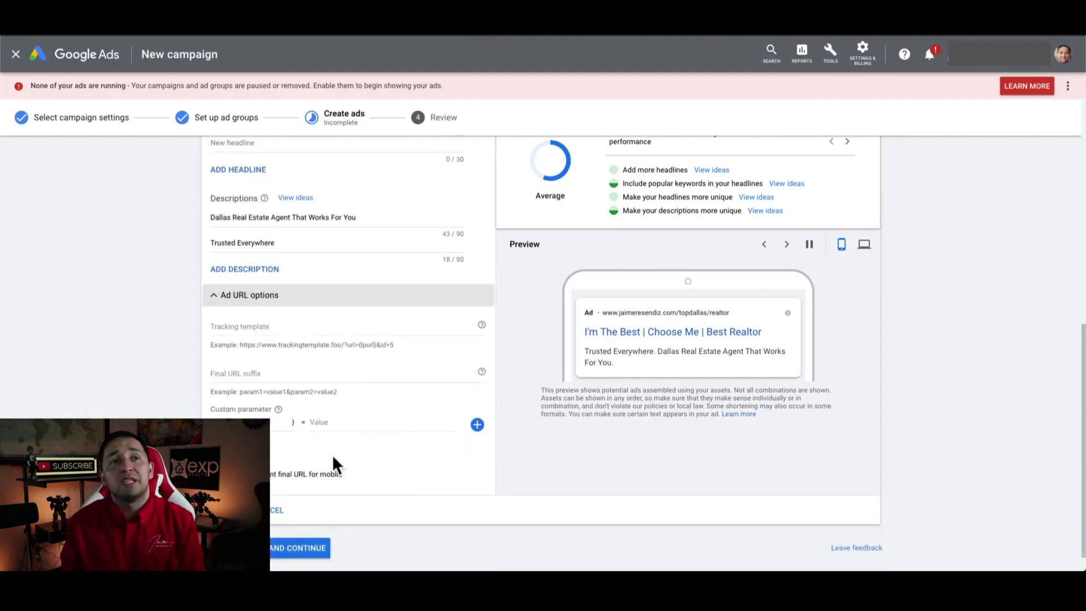
left_click(232, 293)
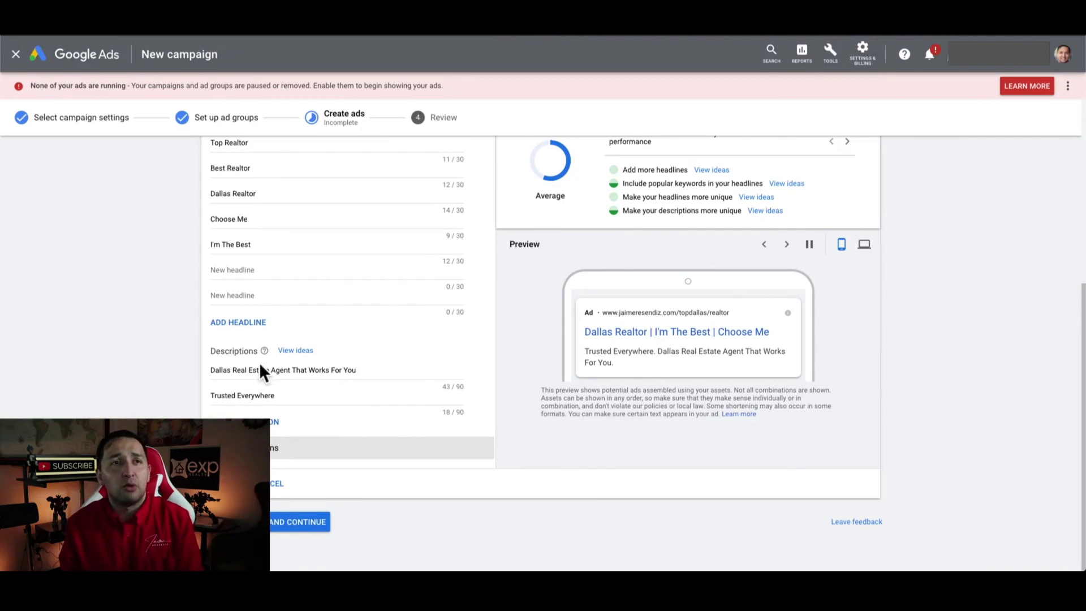
Examine the ad strength ideas for headlines, popular keywords and descriptions, and collapse the ad strength details
scroll(259, 362, "up", 5)
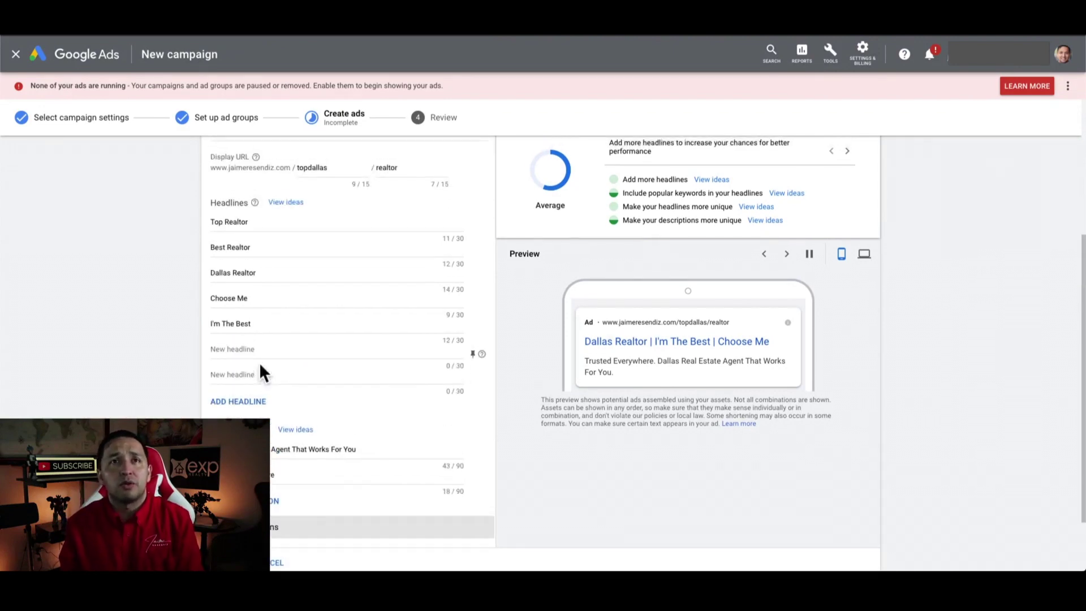
scroll(652, 422, "down", 1)
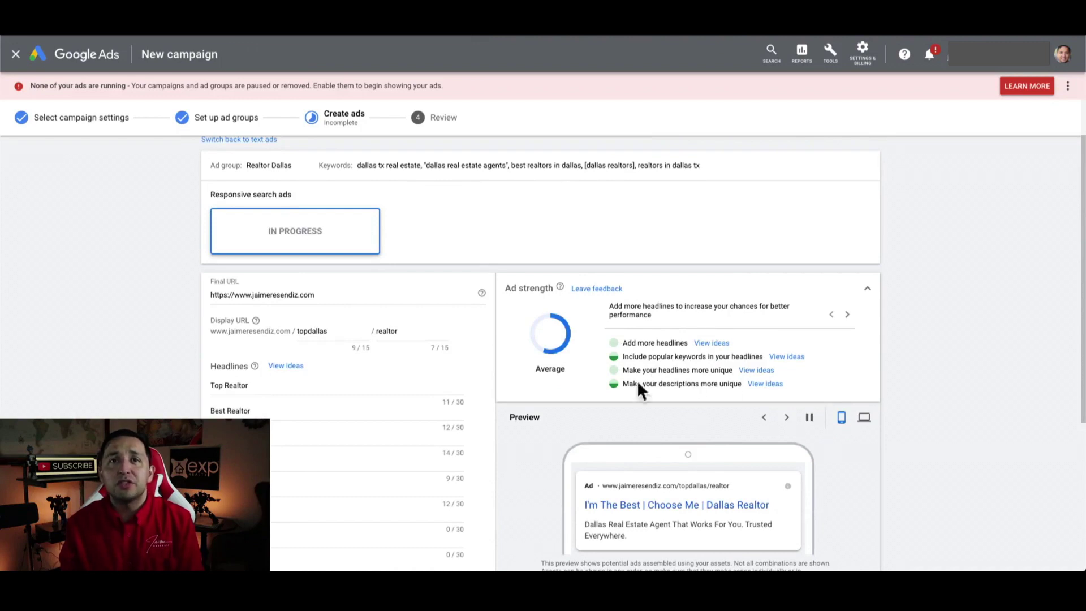
left_click(713, 343)
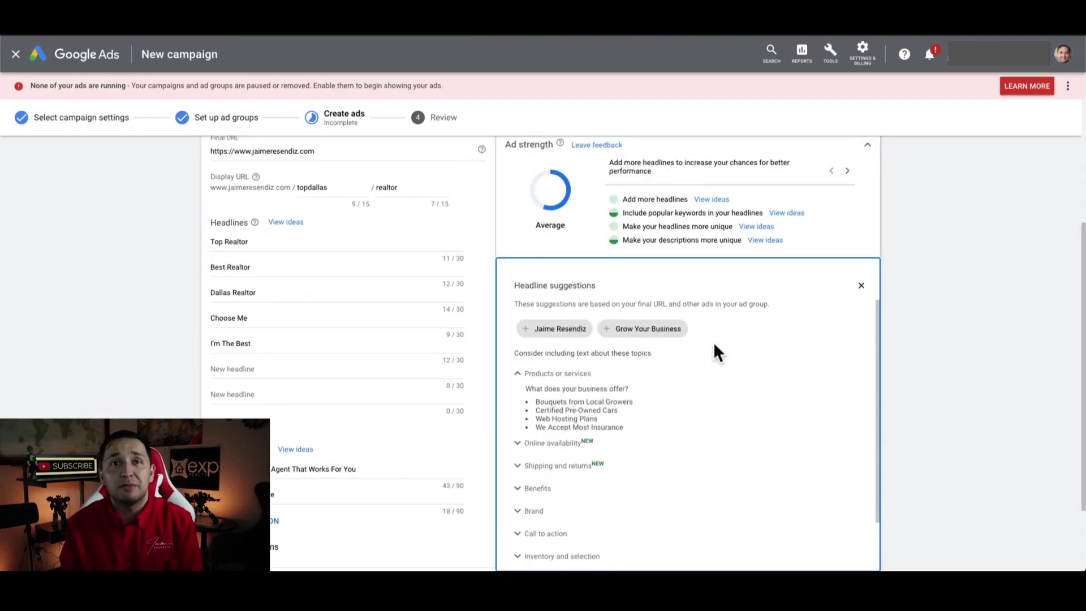
left_click(801, 214)
left_click(758, 228)
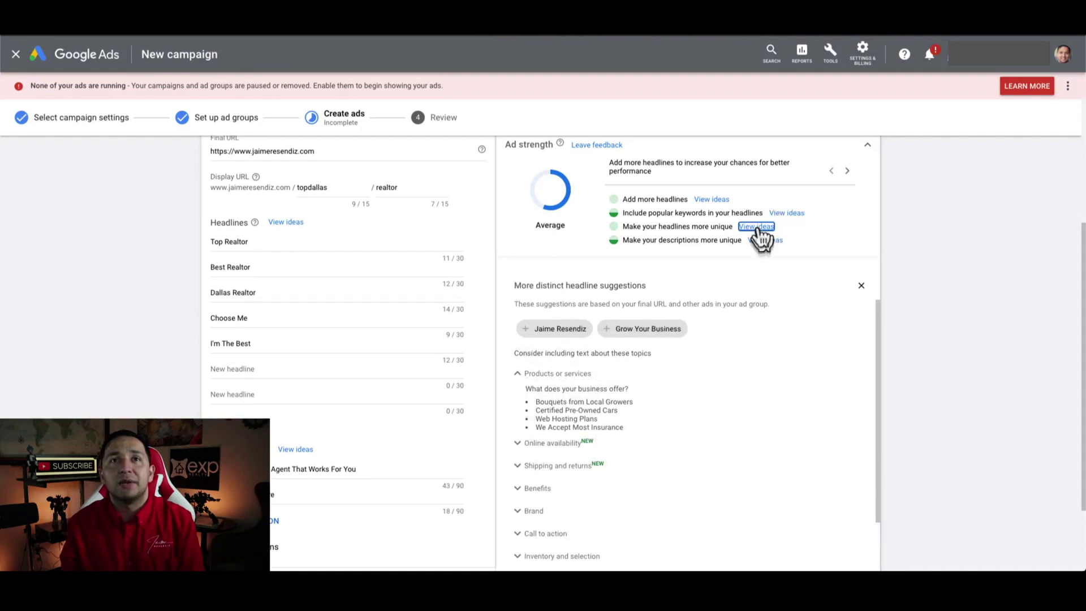
left_click(761, 241)
scroll(761, 244, "up", 3)
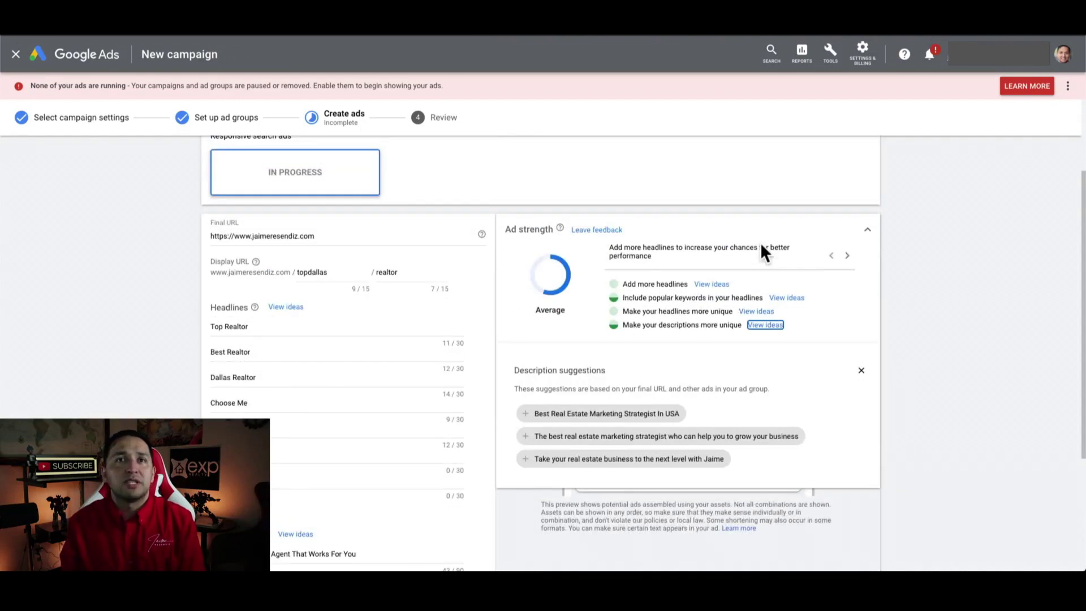
left_click(867, 349)
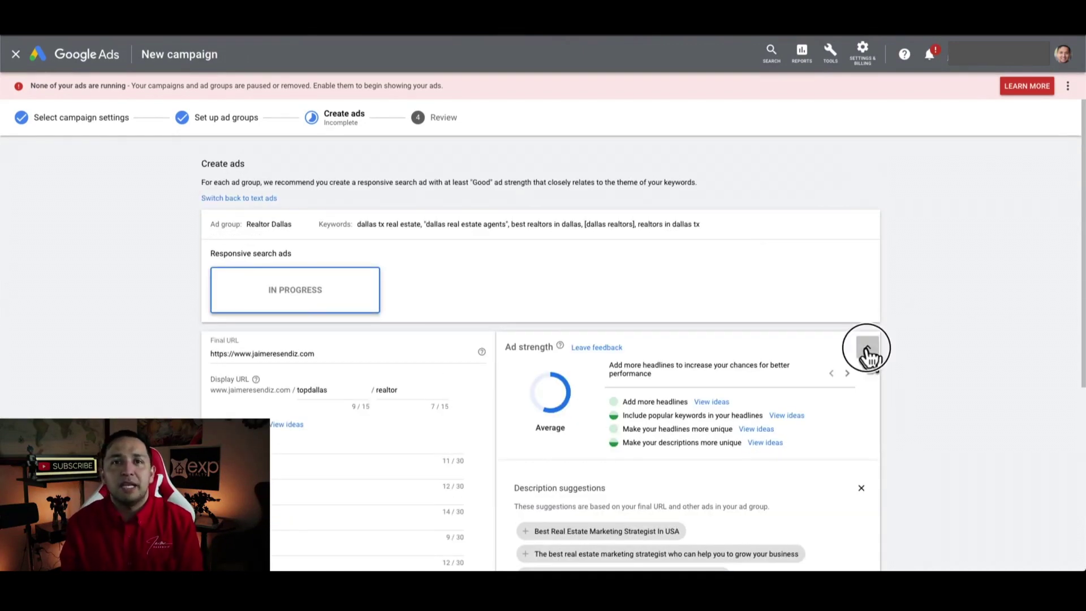
Review the completed responsive search ad, save it and continue to the campaign review
scroll(867, 350, "down", 3)
scroll(866, 346, "down", 2)
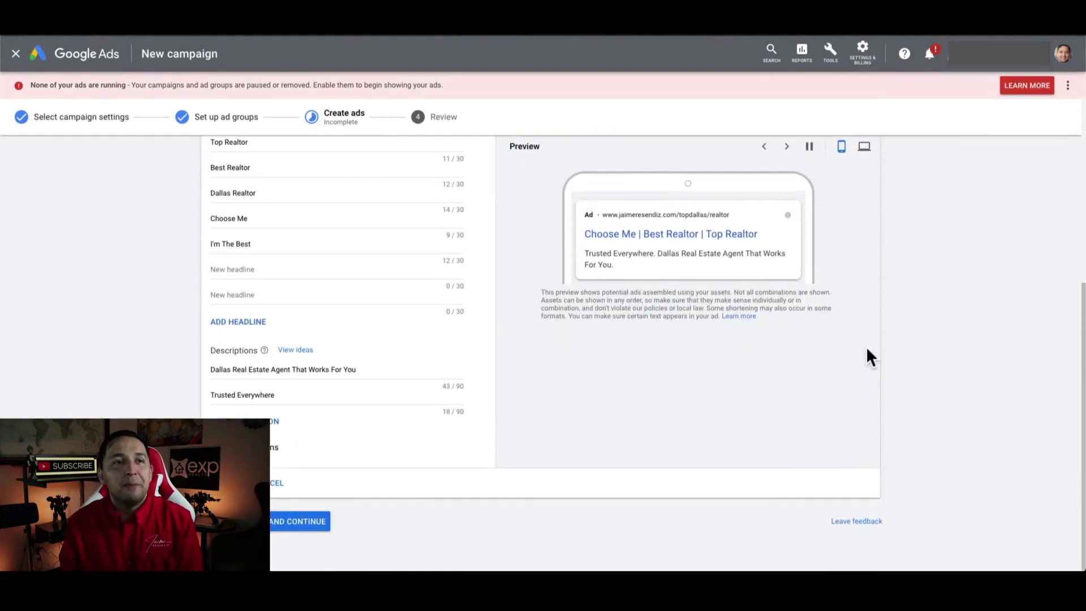
scroll(422, 354, "up", 5)
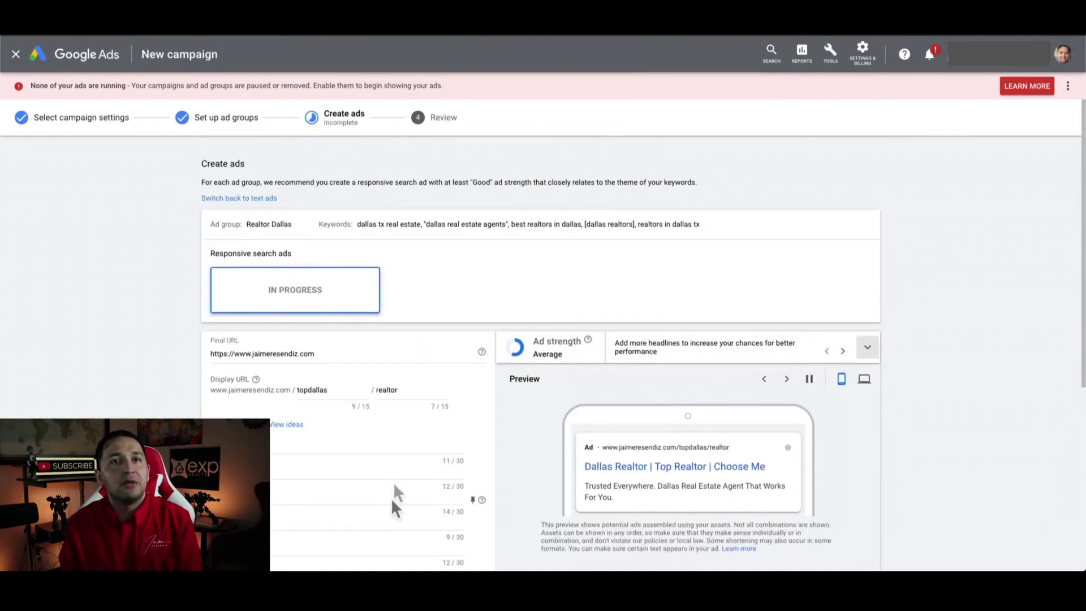
scroll(394, 486, "down", 5)
left_click(295, 521)
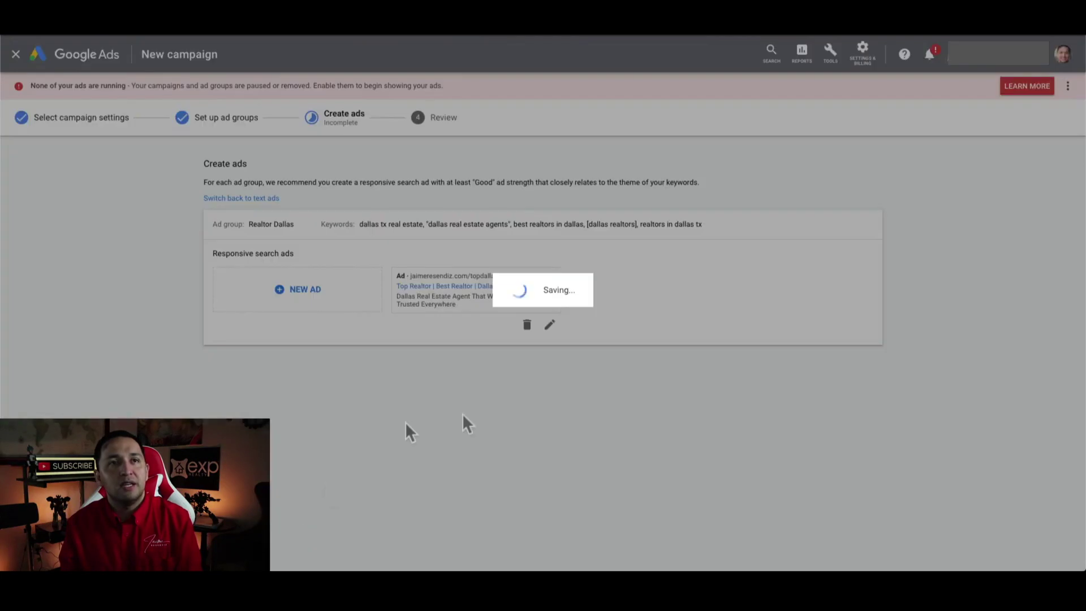